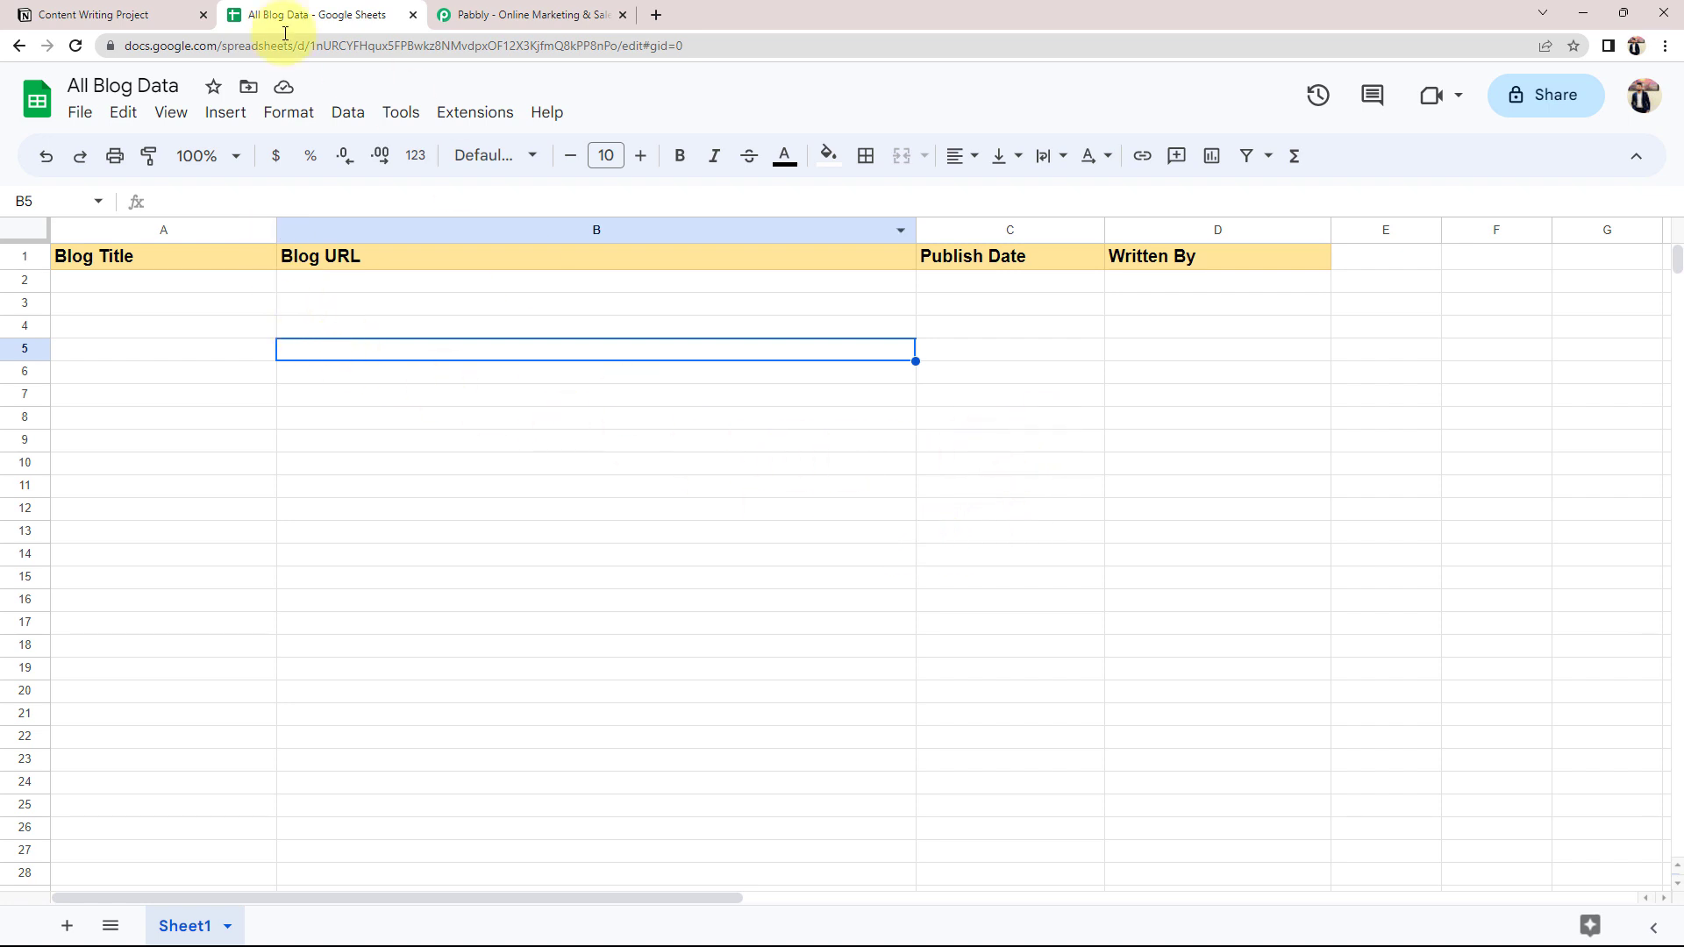
Look over the Content Writing Project database in Notion and switch to the Pabbly website.
click(141, 14)
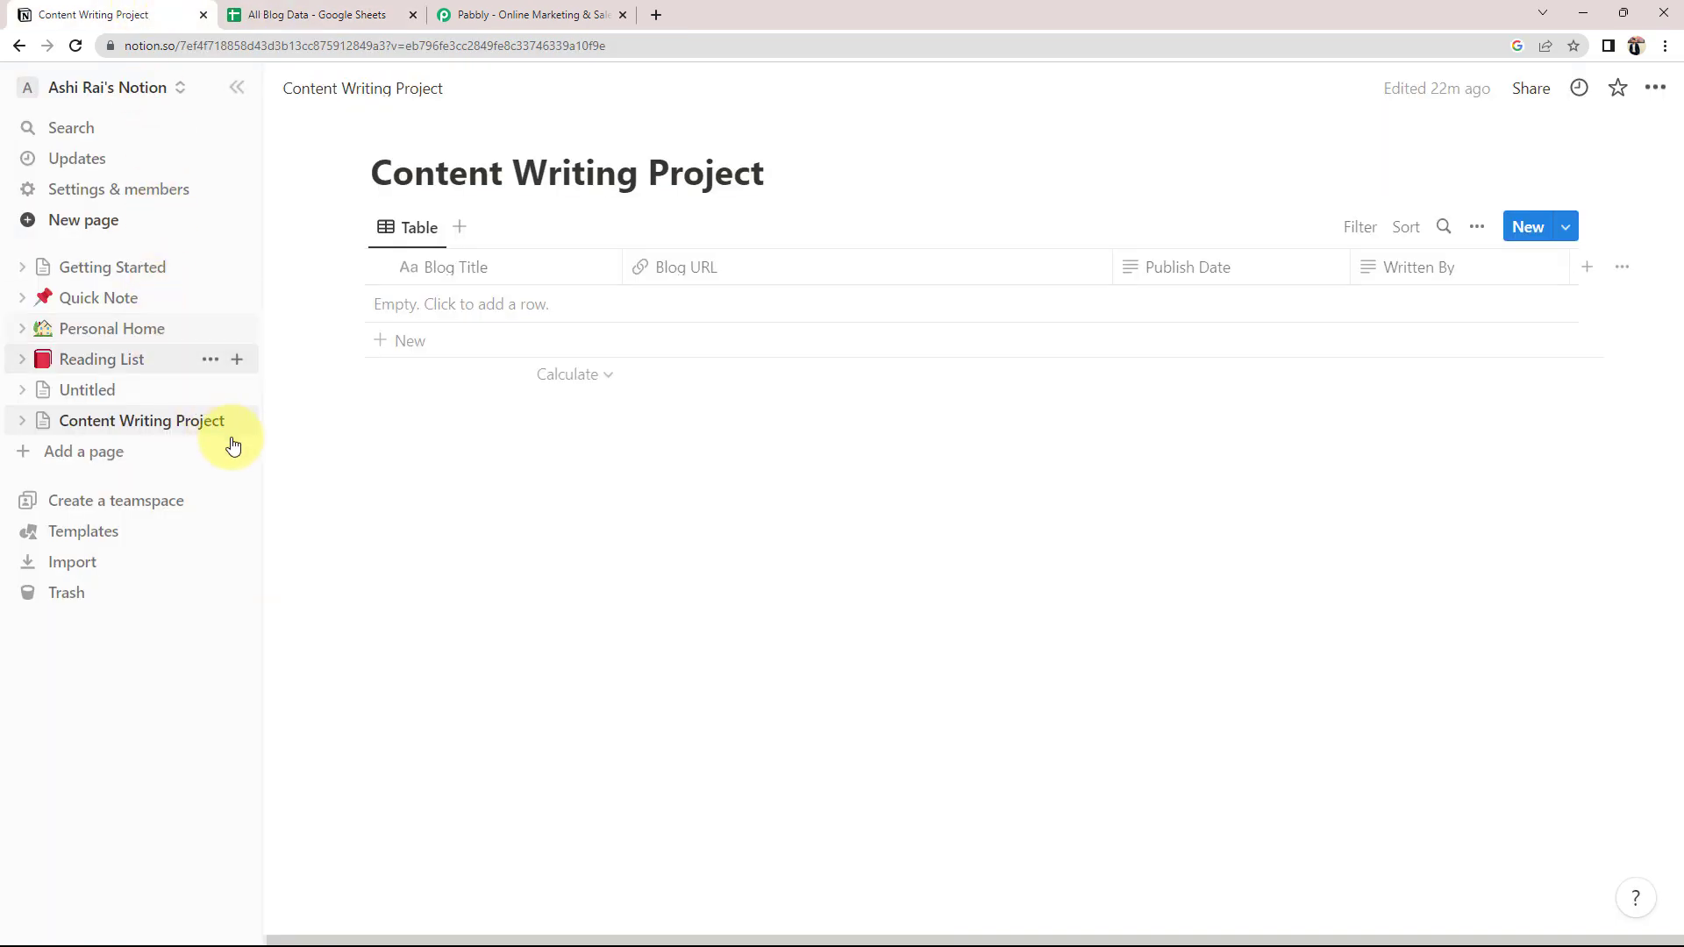
click(537, 14)
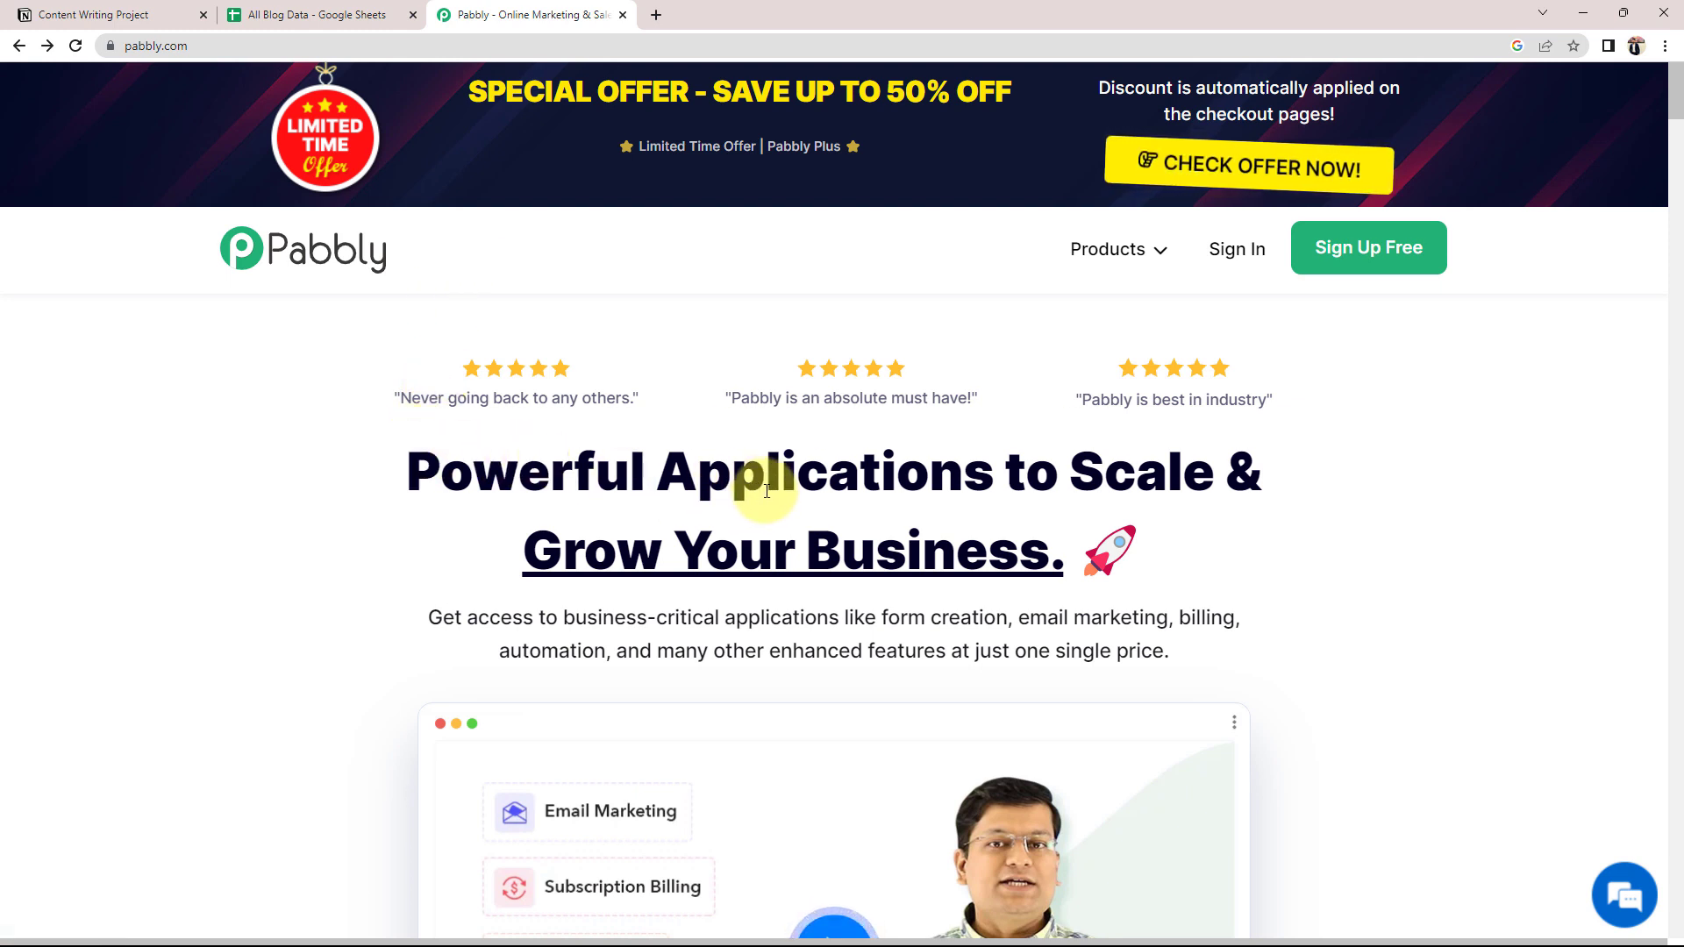
drag(643, 475, 1027, 474)
click(190, 482)
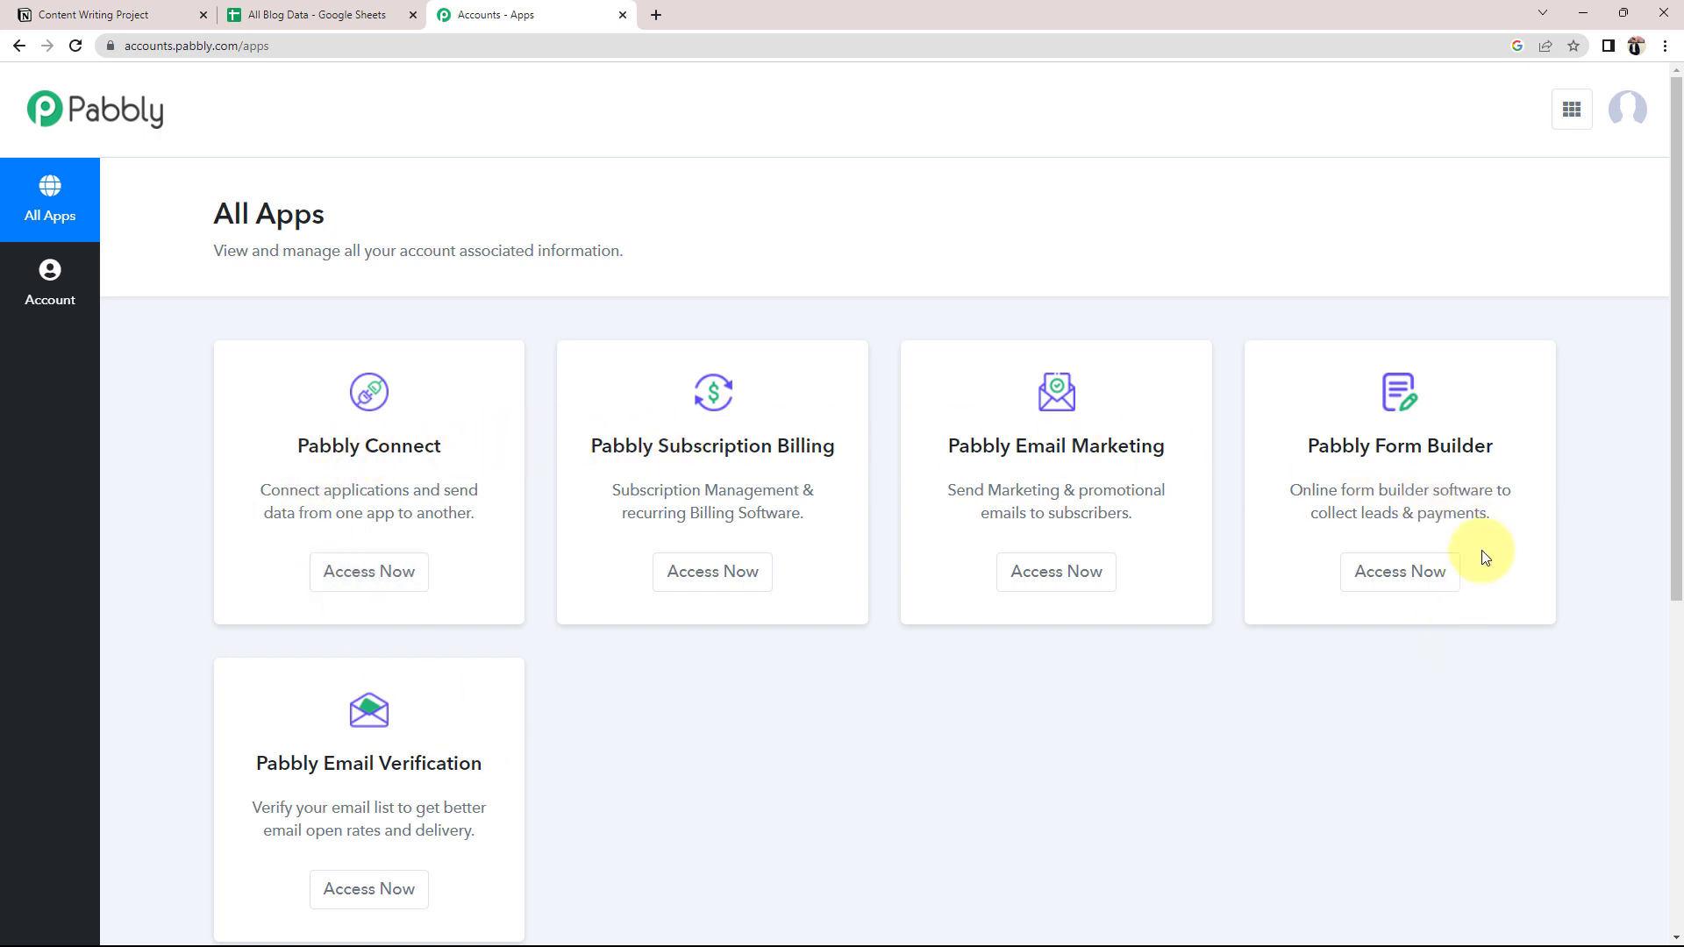
Open Pabbly Connect from the list of Pabbly apps.
drag(303, 450, 441, 454)
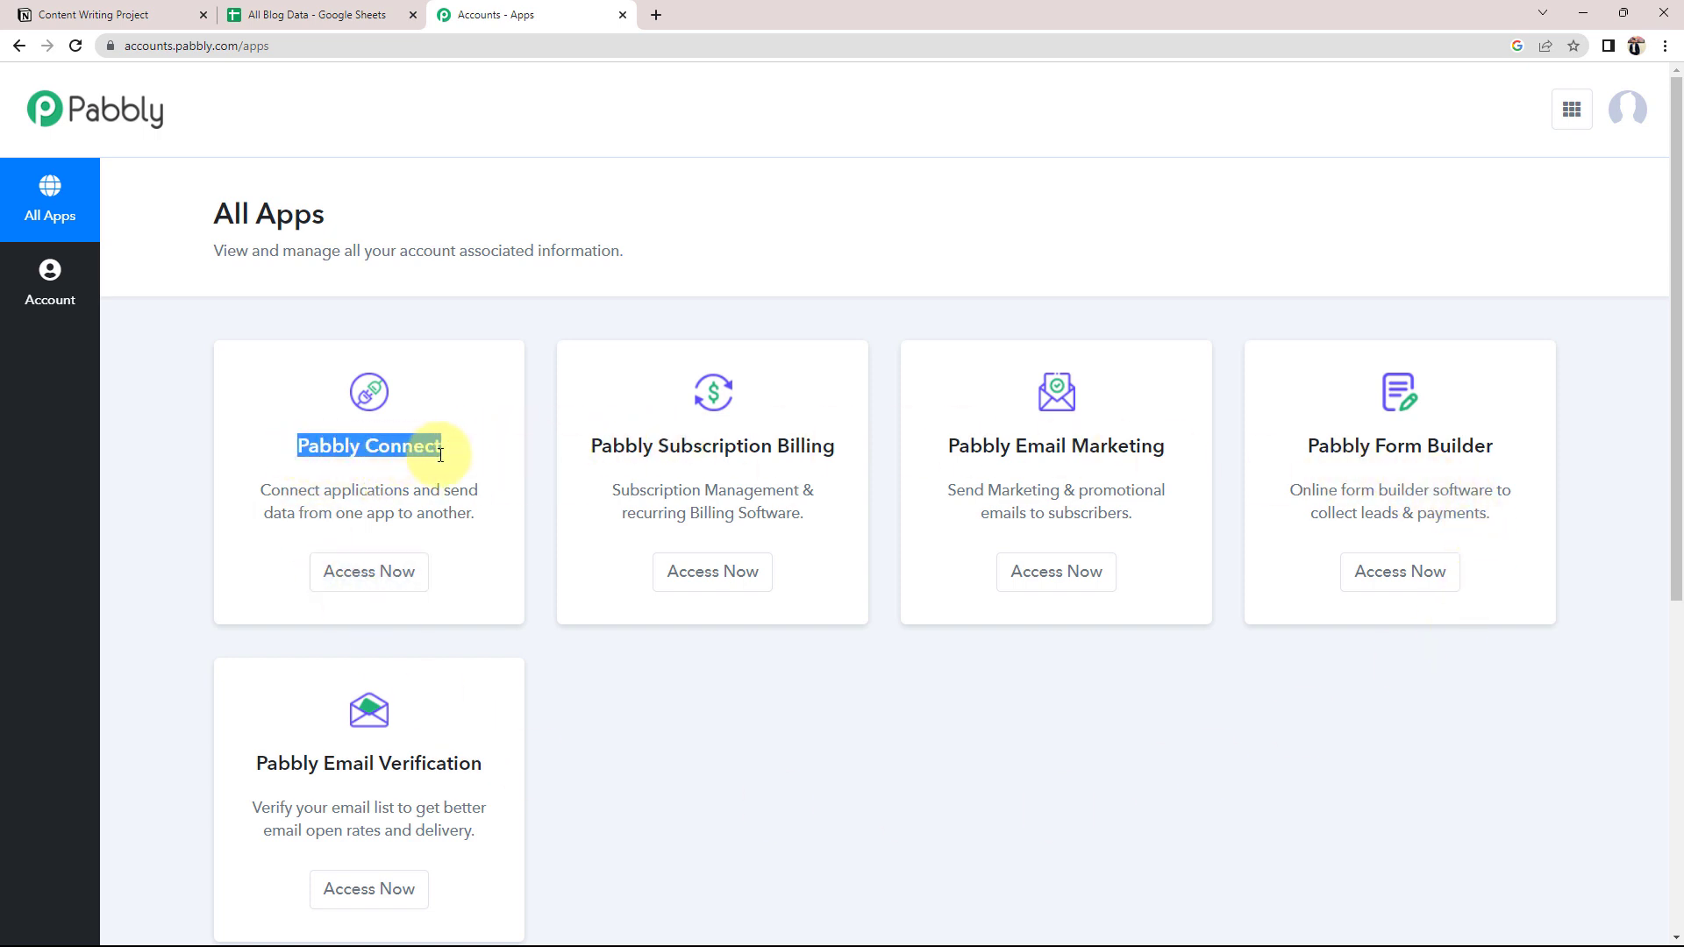
click(294, 22)
click(105, 12)
click(522, 10)
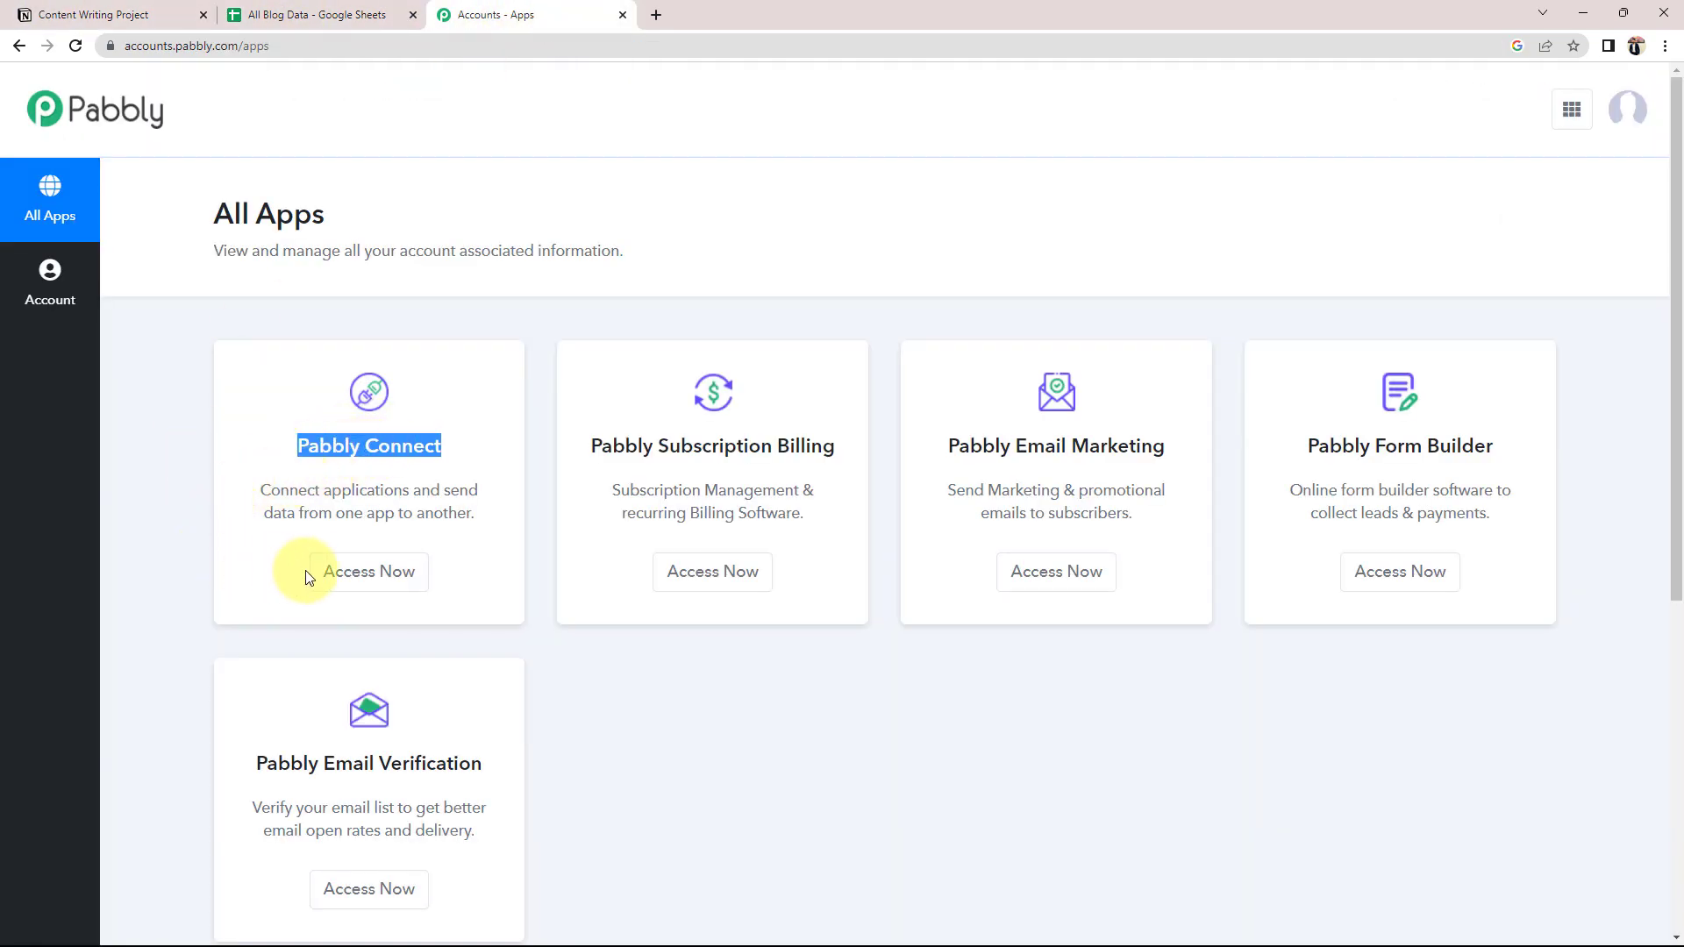
click(342, 572)
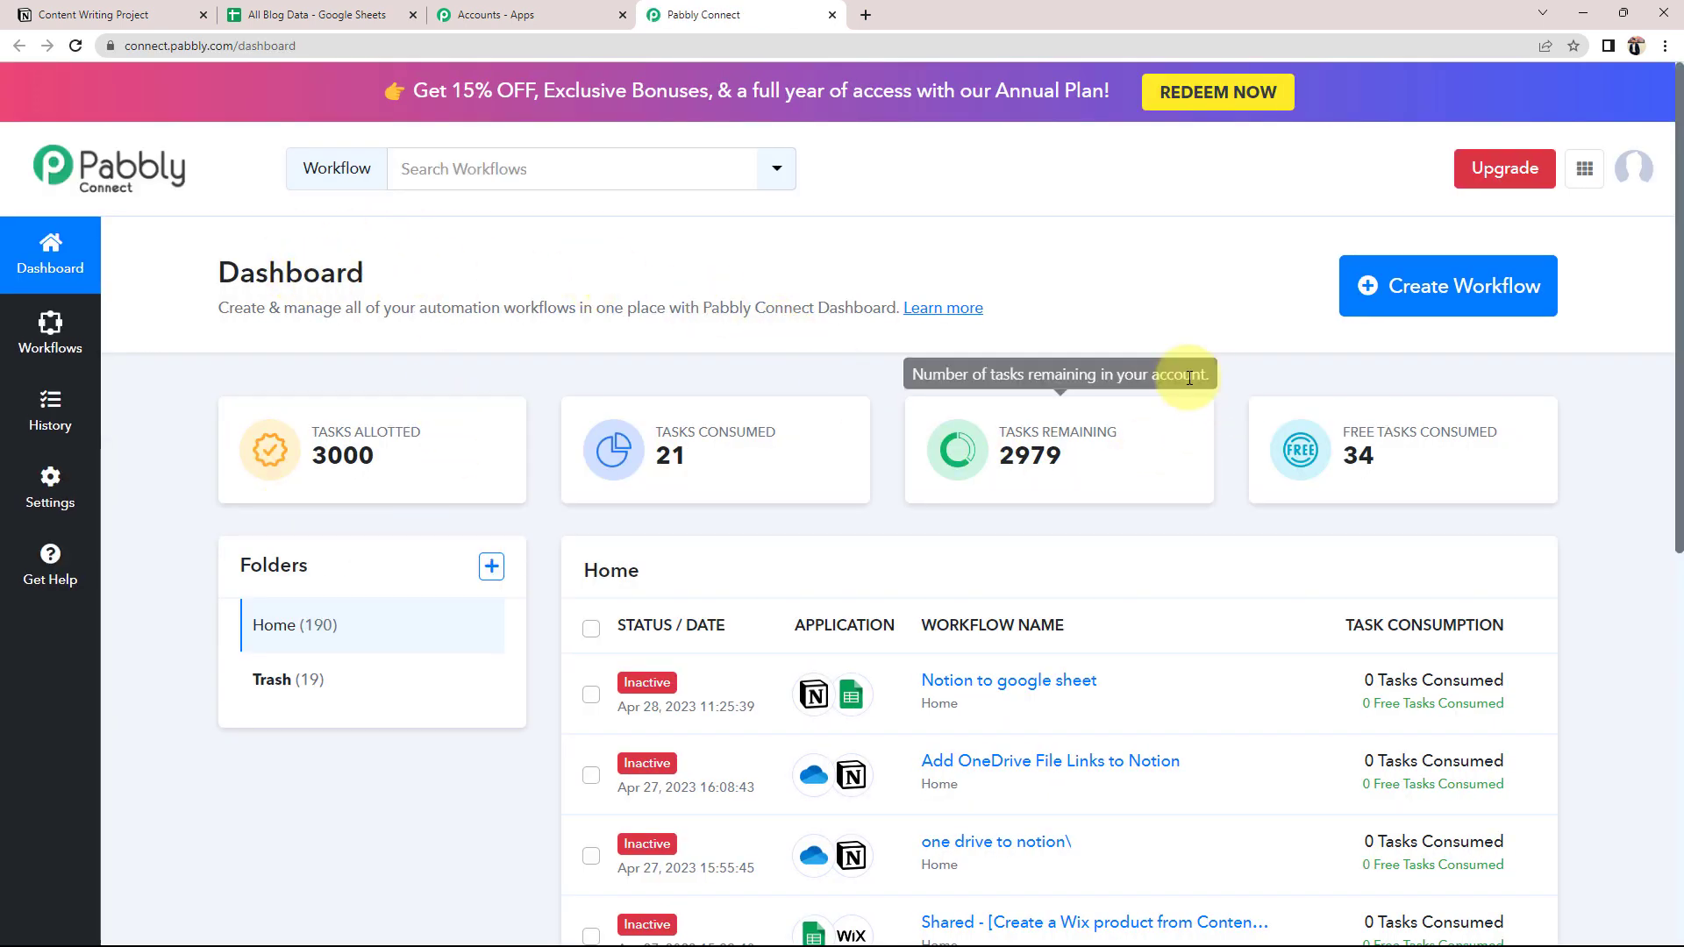
Create a workflow named "Add New Database Items from Notion to Google Sheets".
click(1459, 300)
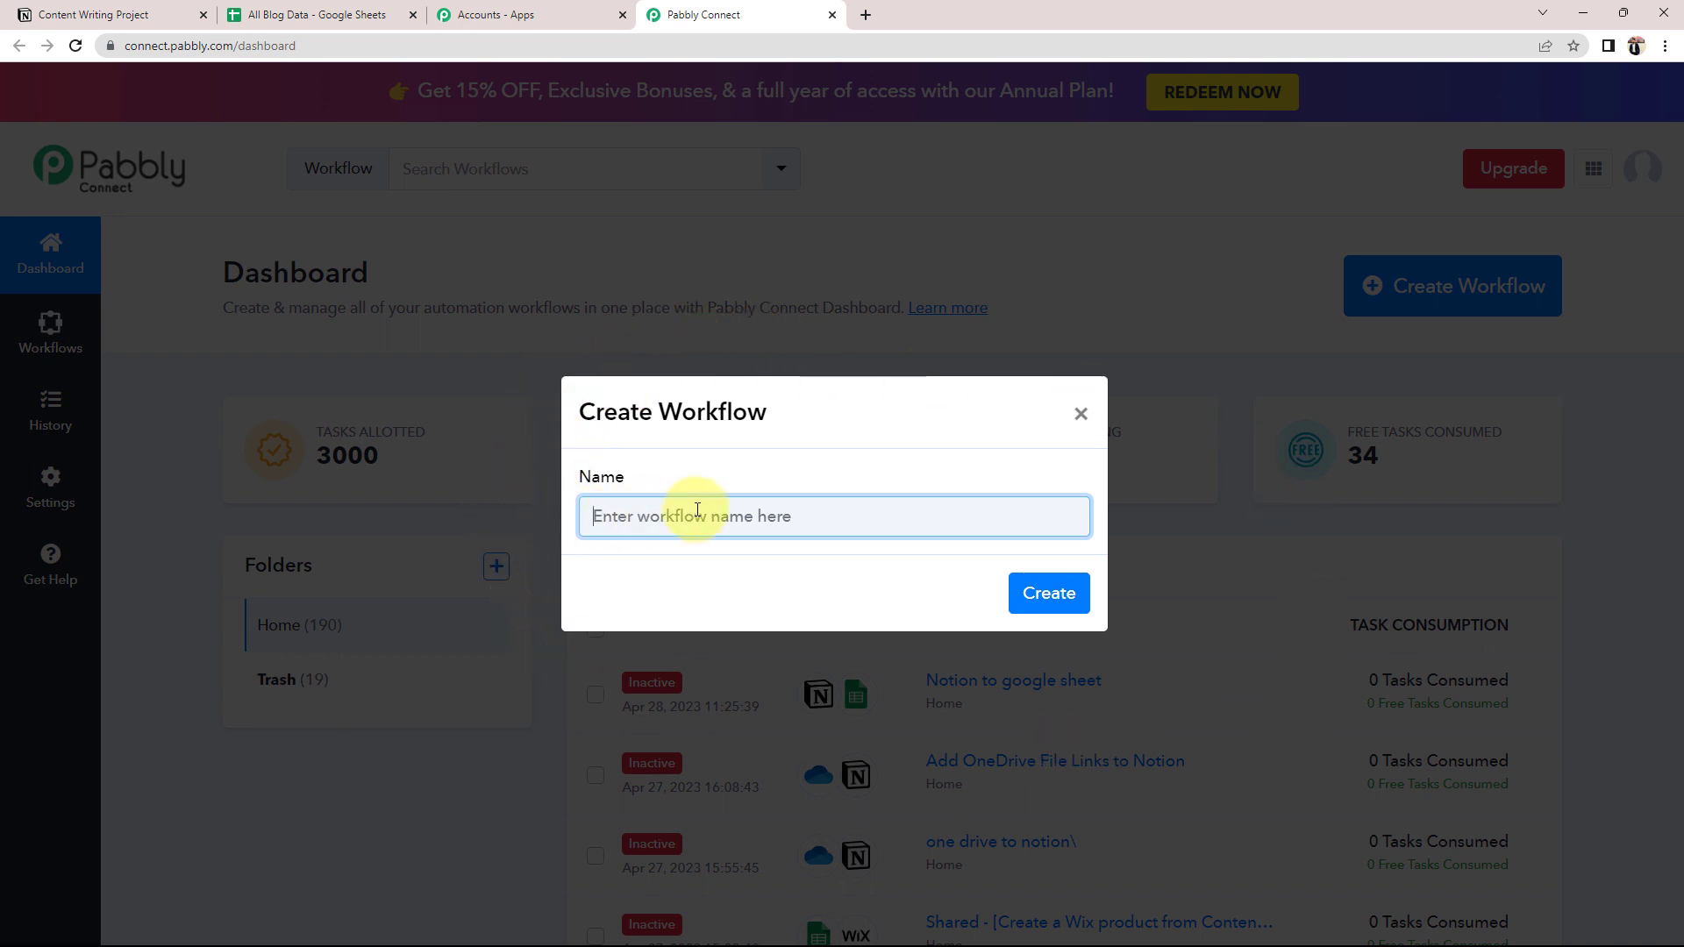
text(Add New Database Items from Notion to Google Sheets)
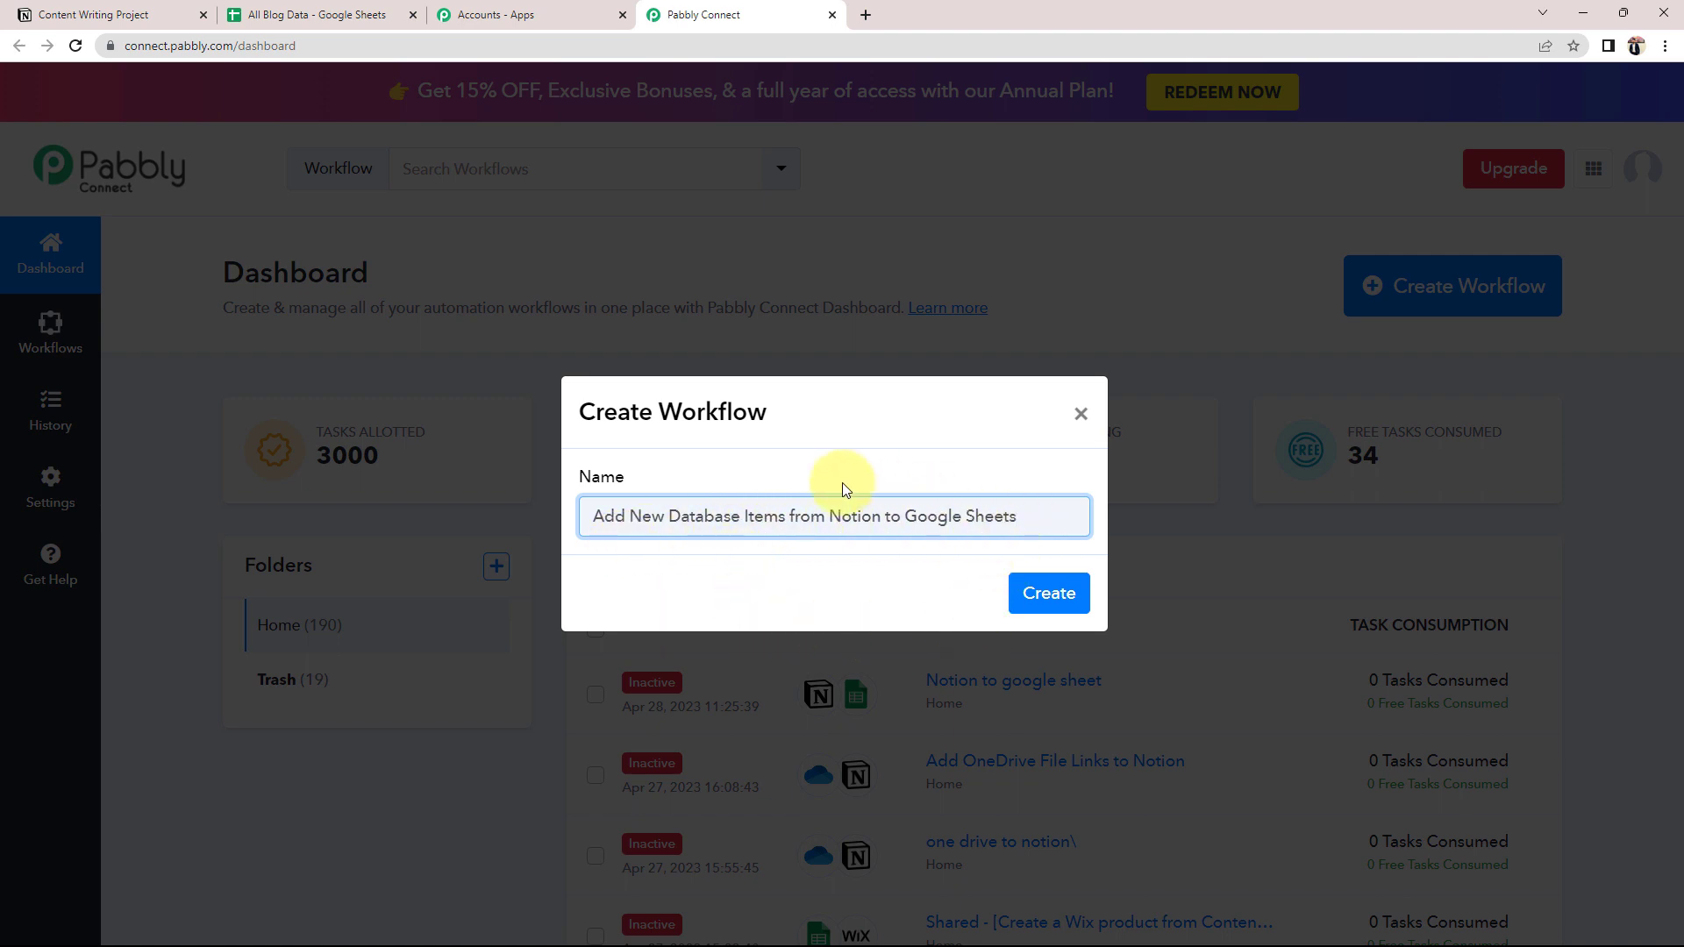
click(1042, 593)
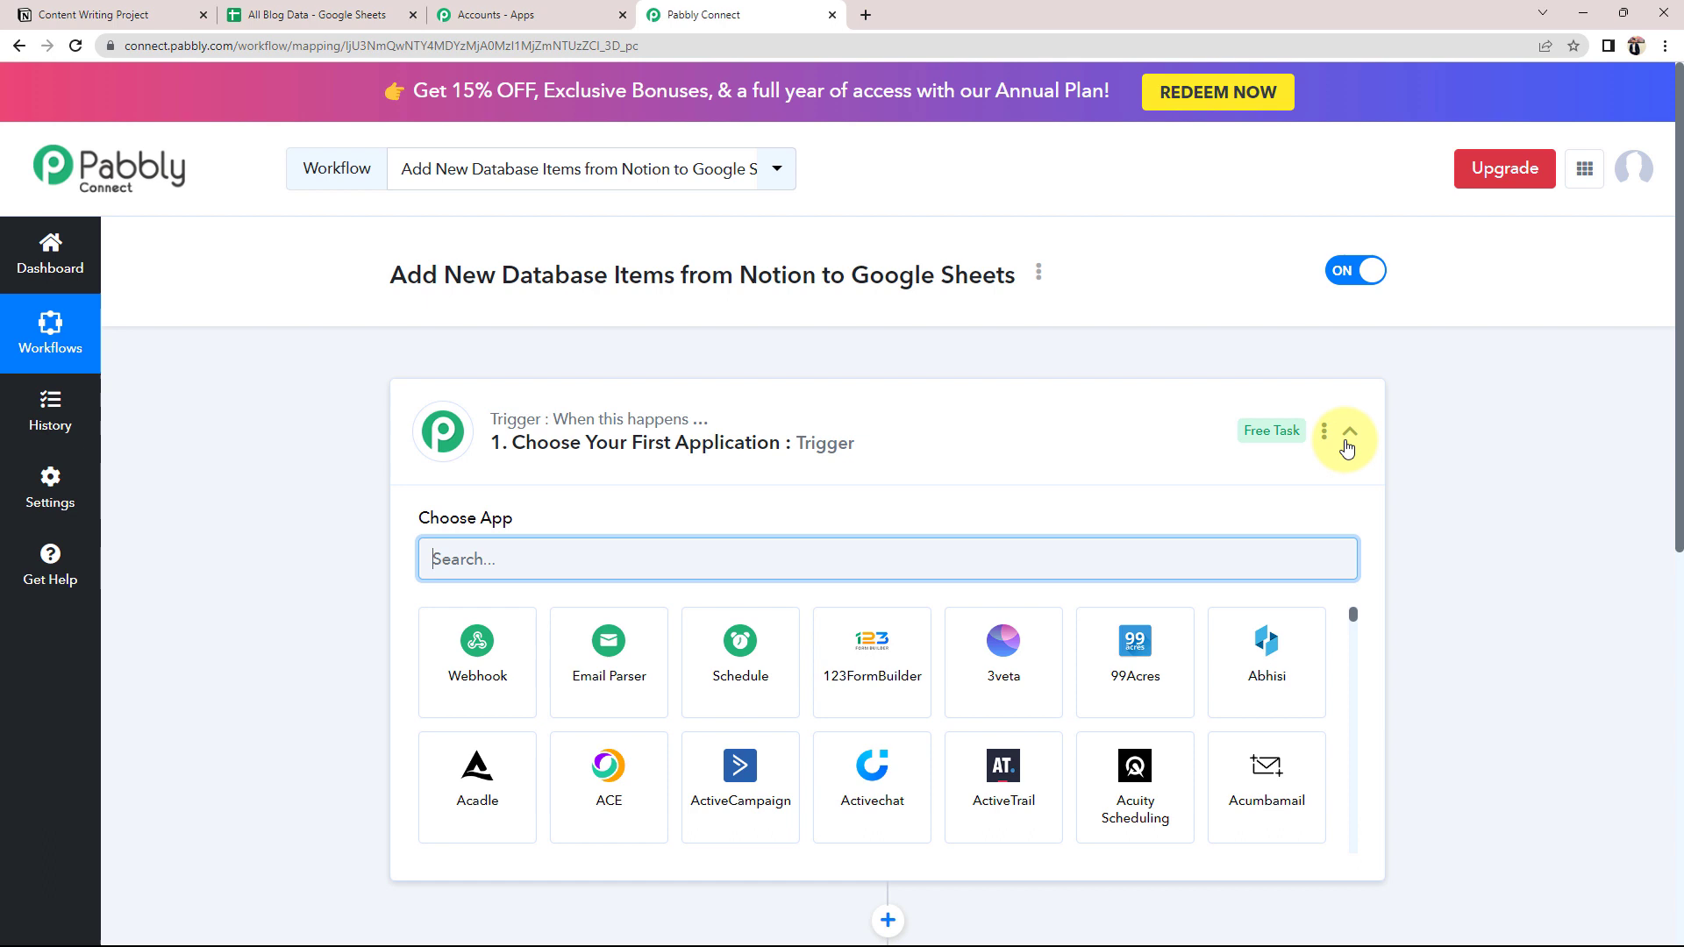
click(1347, 432)
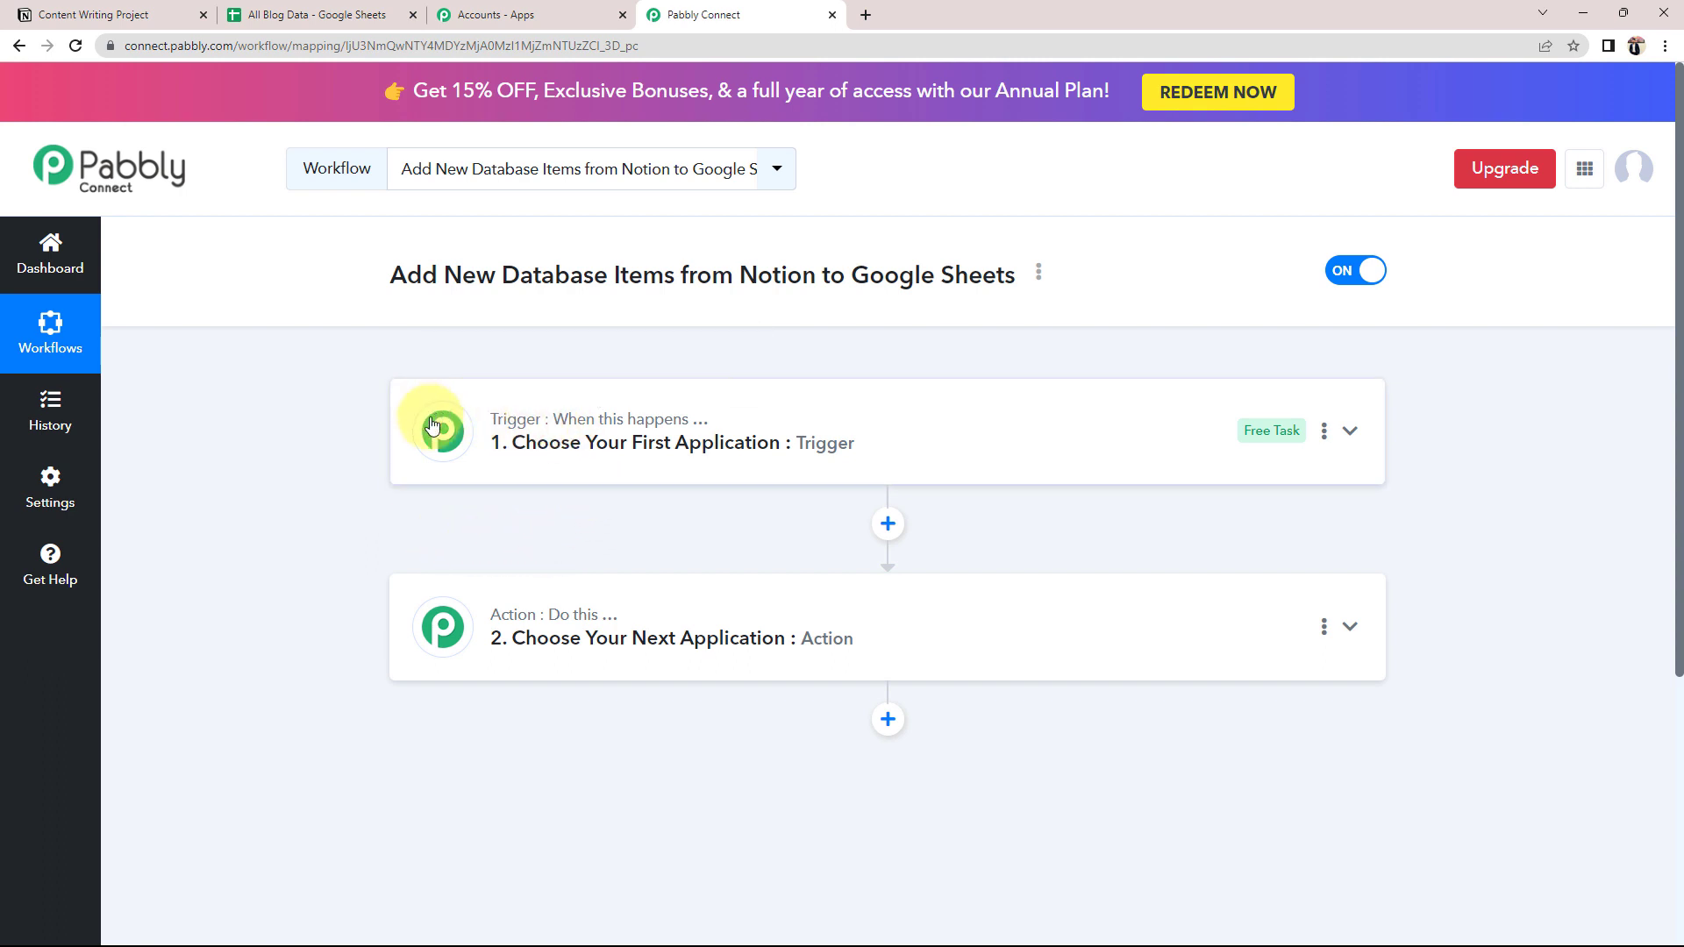
click(112, 14)
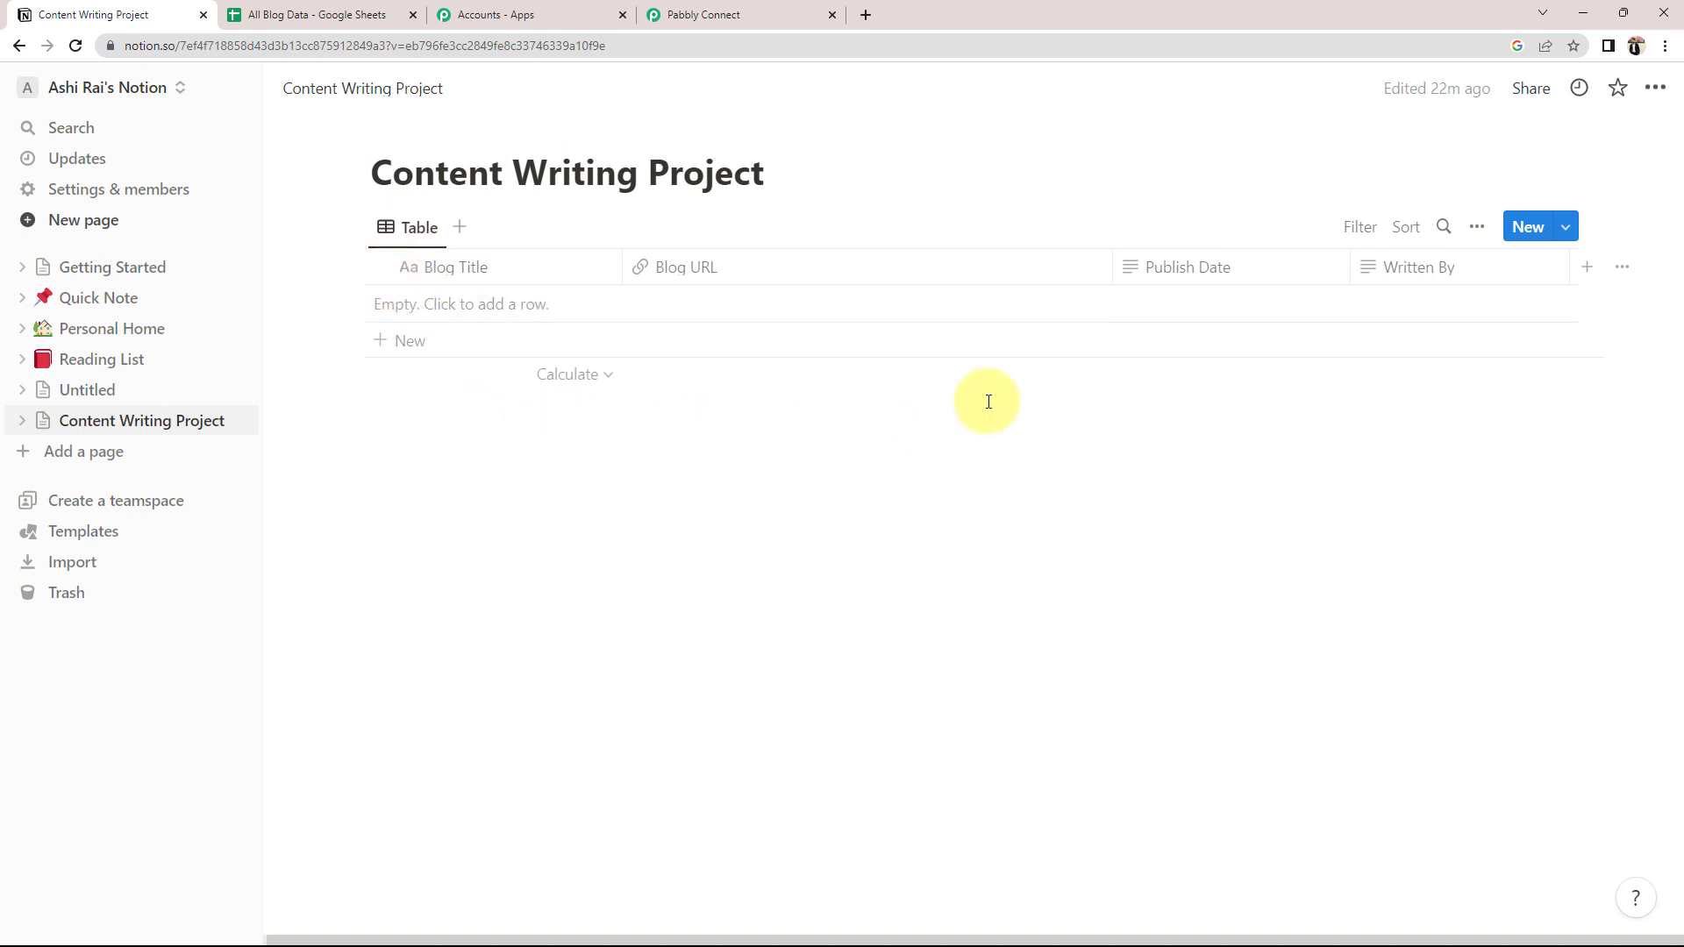
click(237, 14)
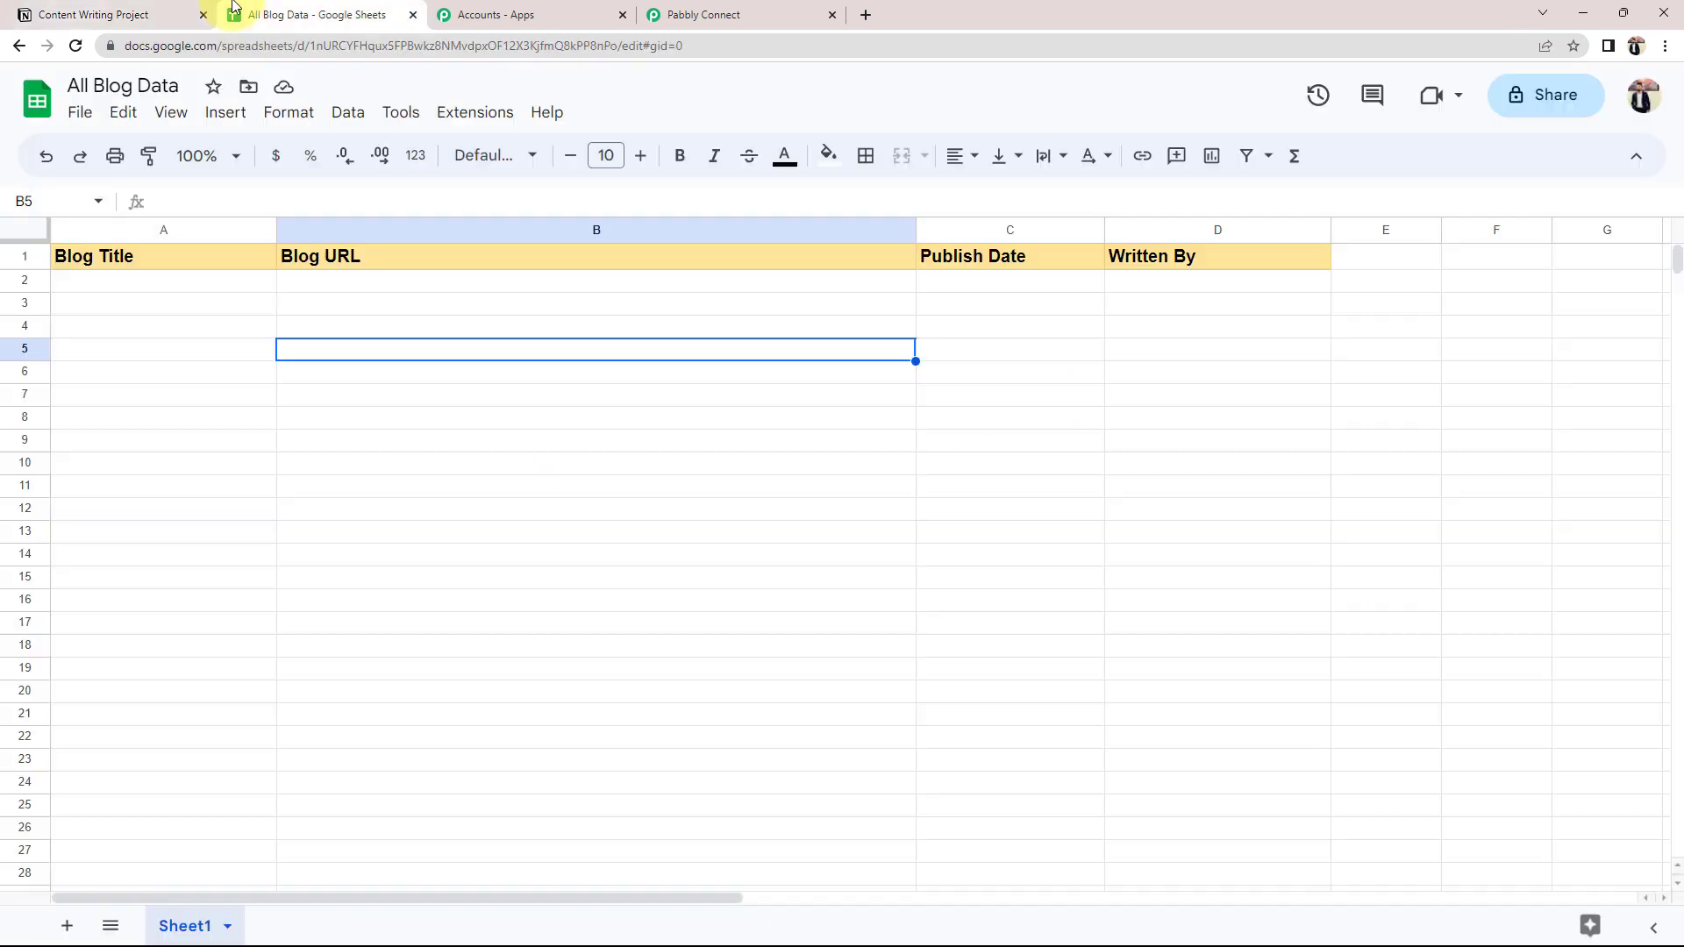
click(736, 10)
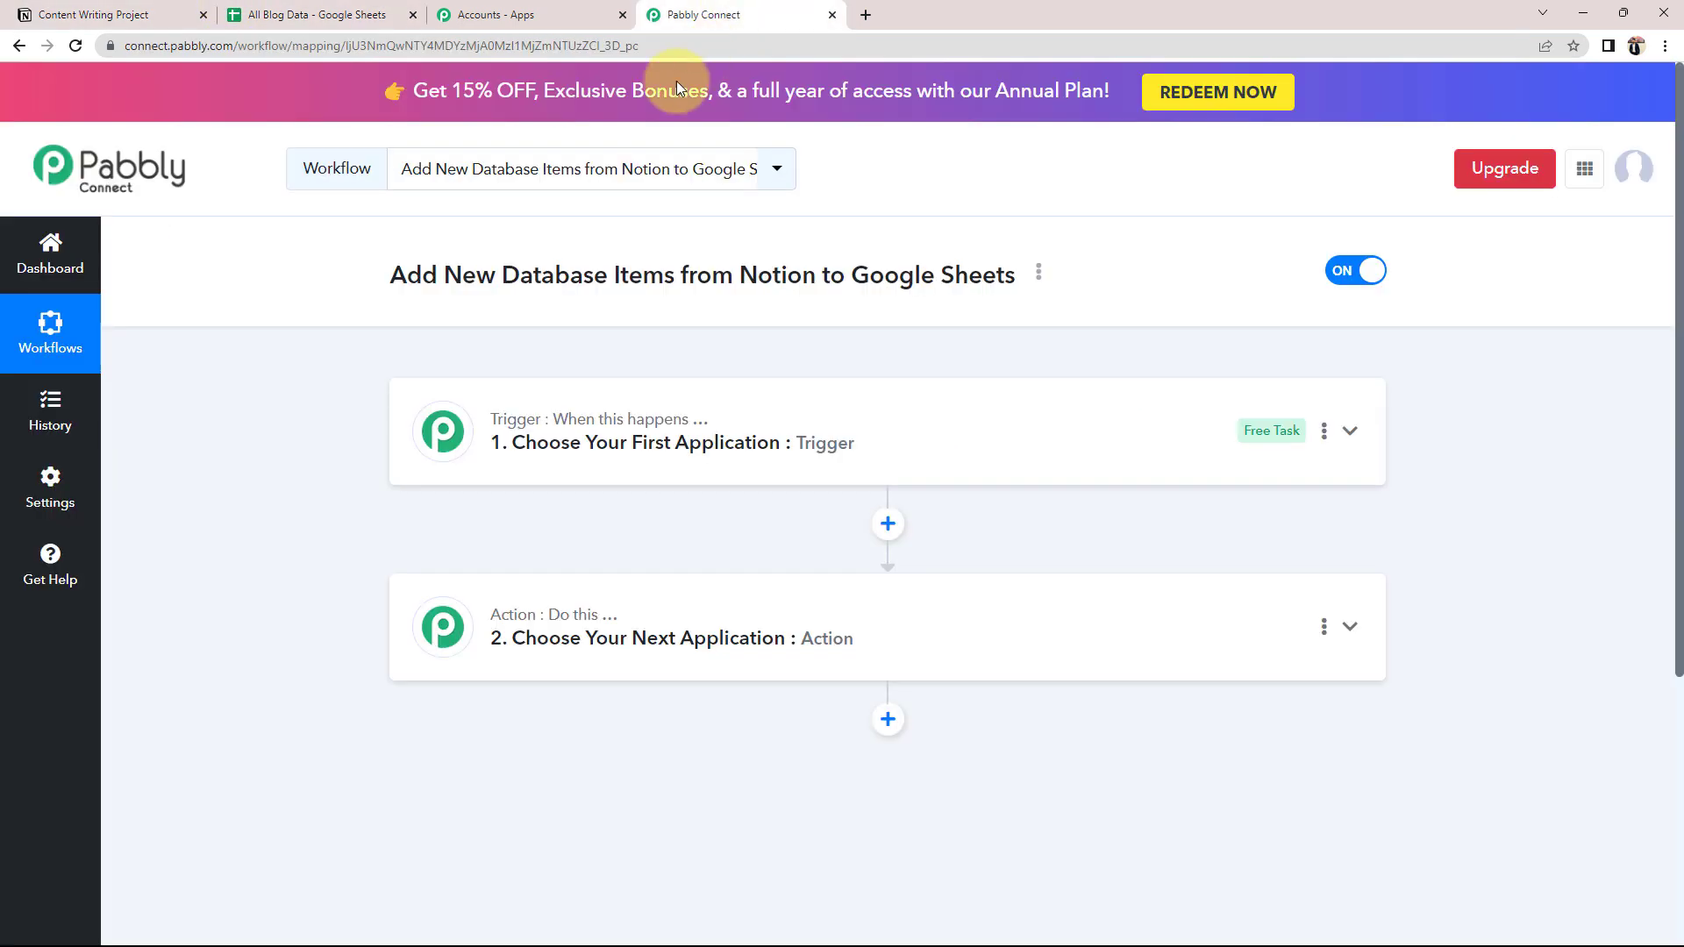
Set Notion as the workflow's trigger application with New Database Item as the trigger event.
click(517, 422)
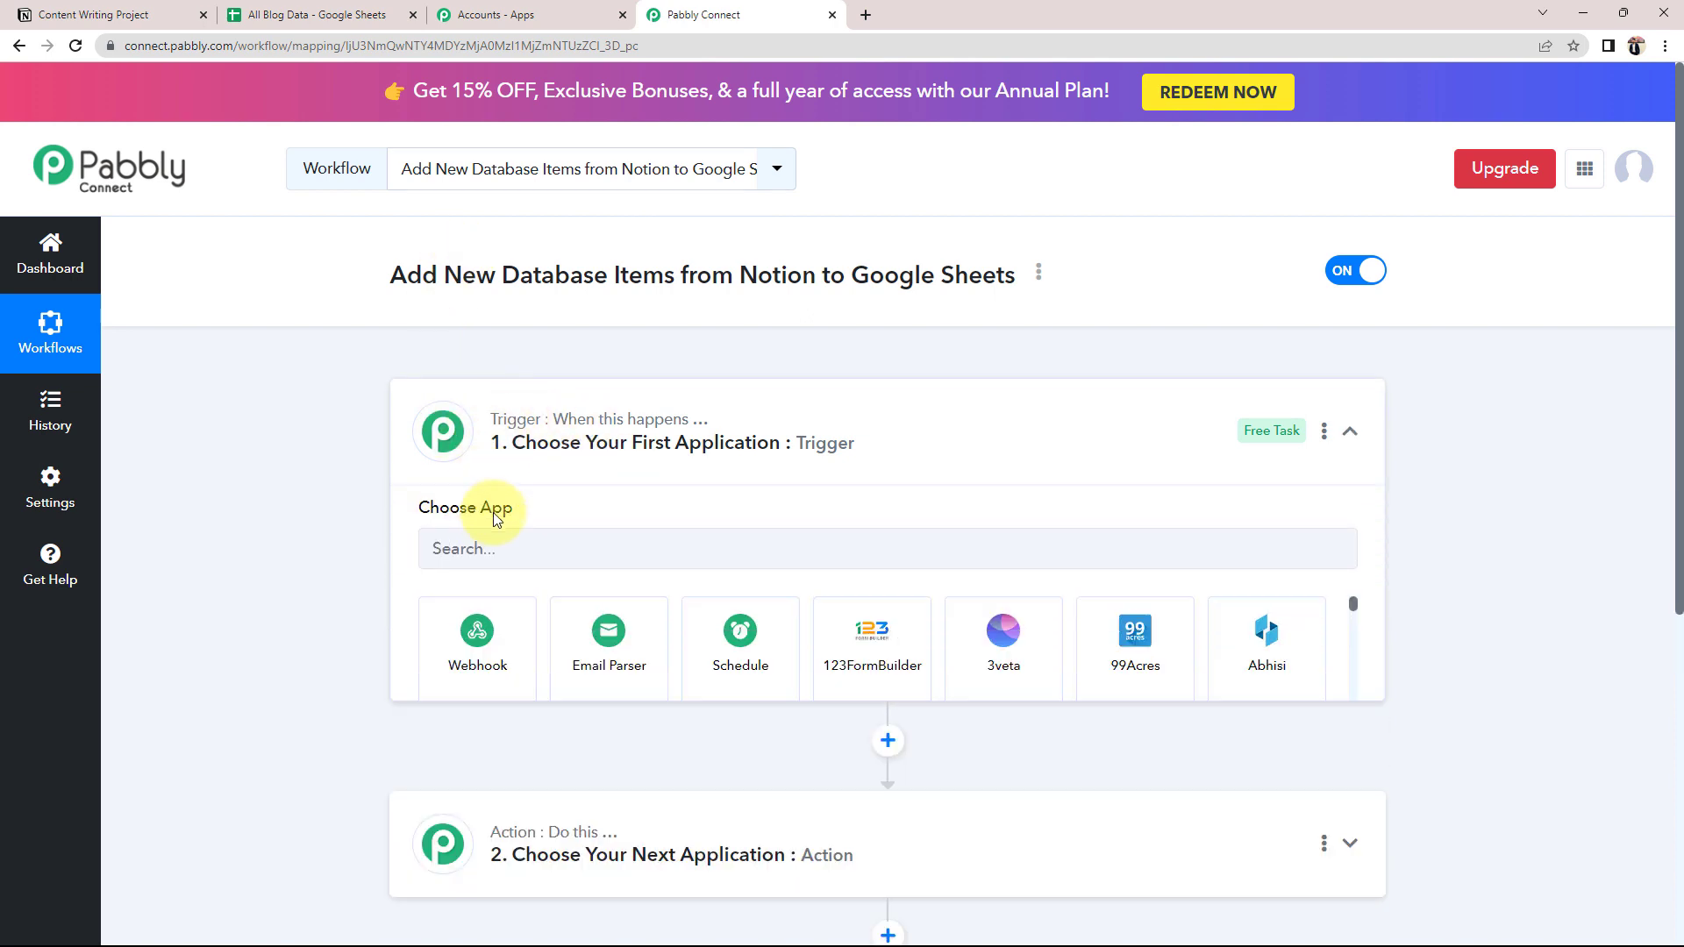
click(502, 555)
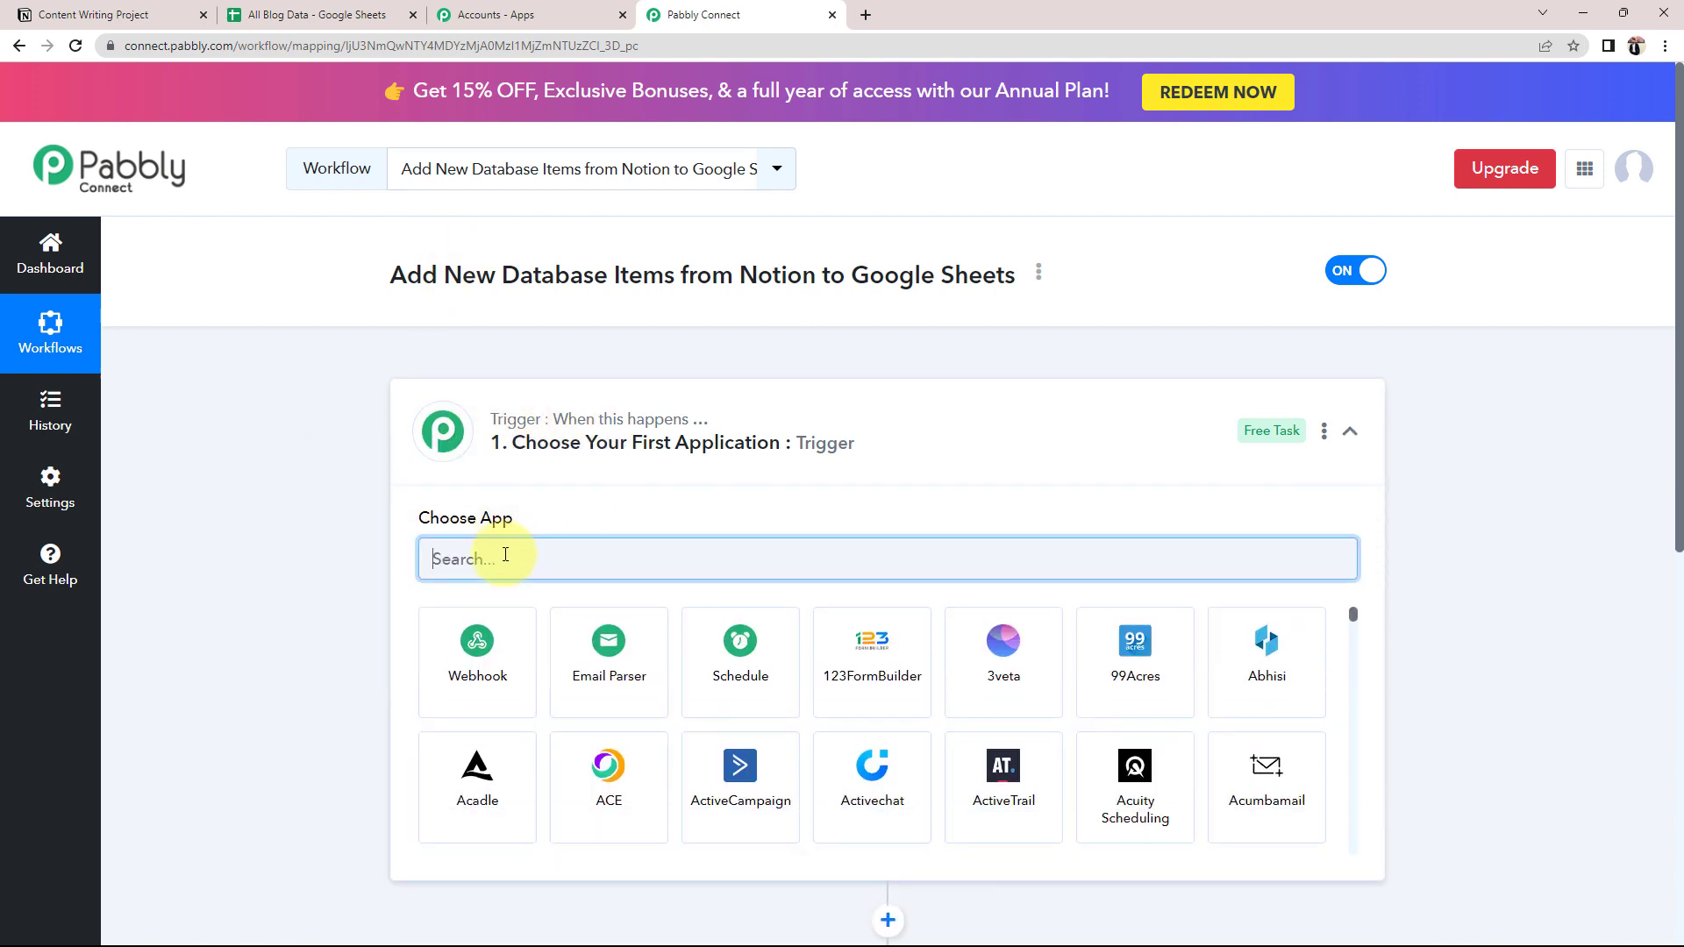
text(notio)
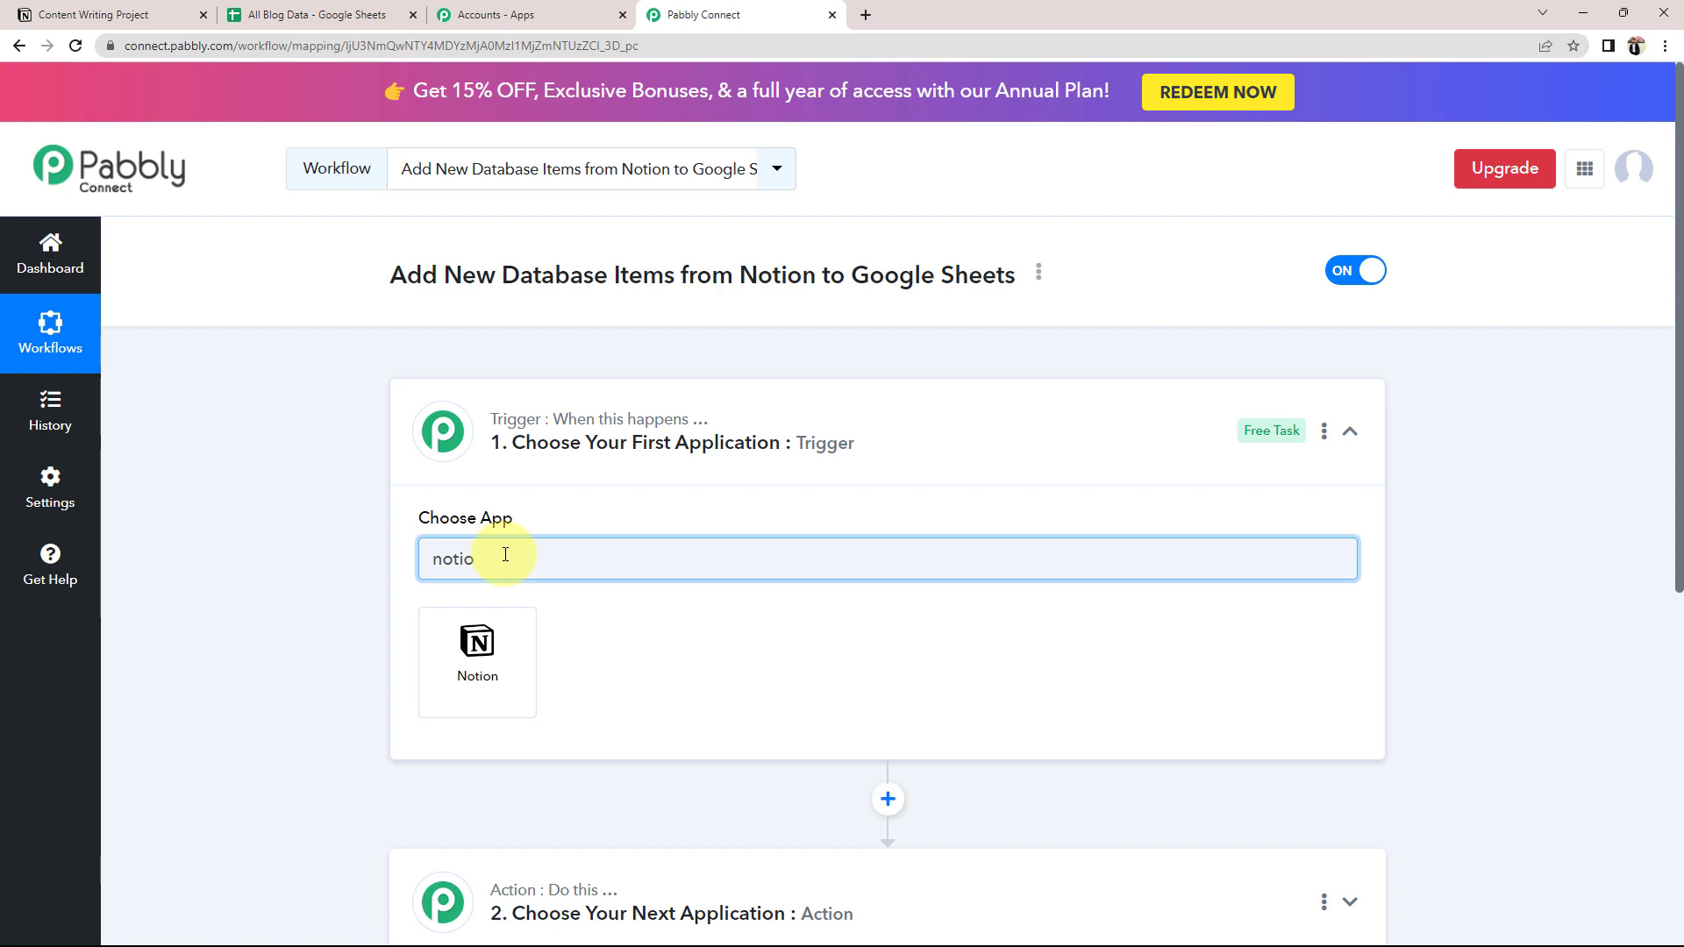
click(479, 693)
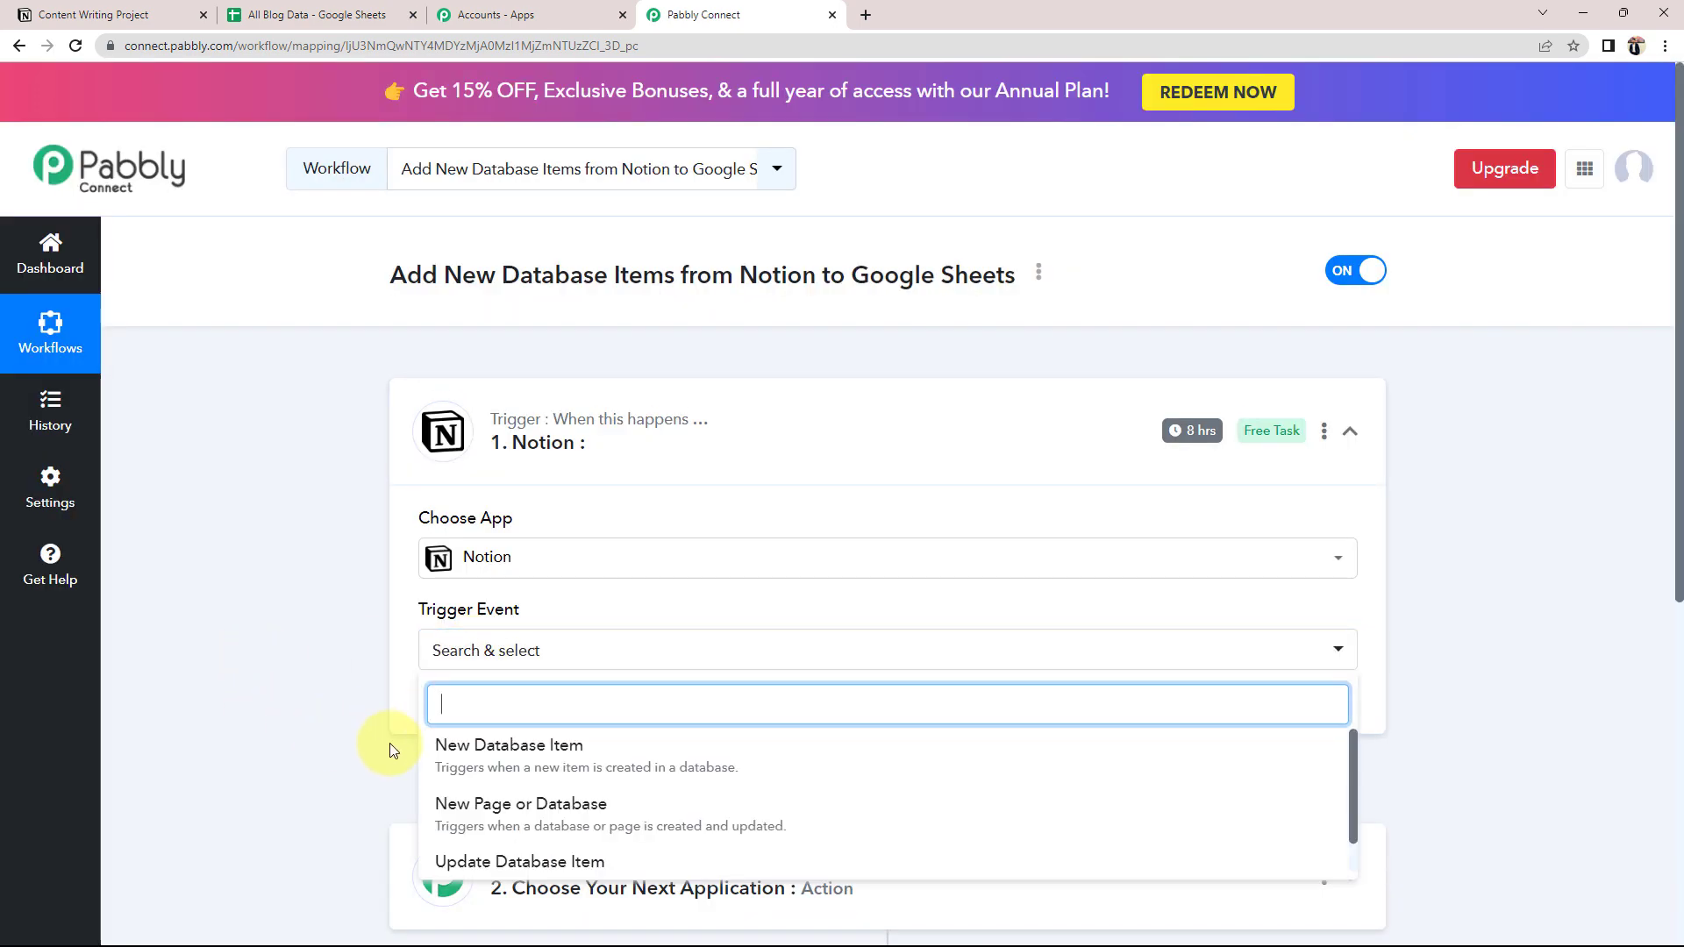
click(484, 742)
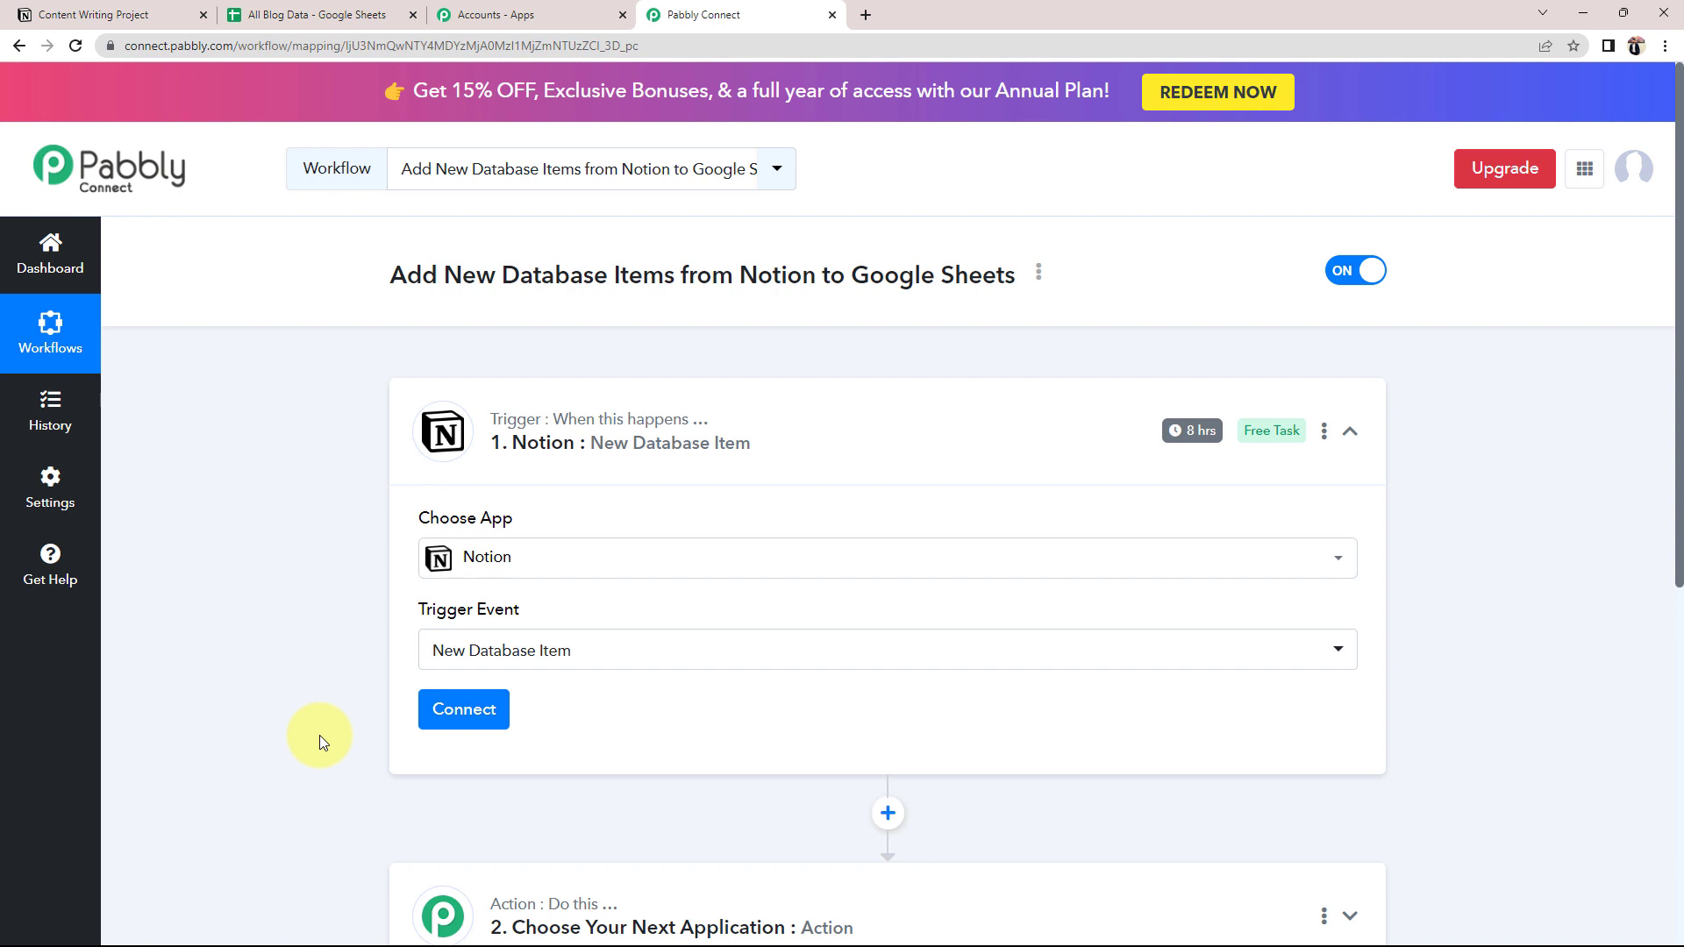
Start authorizing a new Notion connection for the trigger instead of using the existing one.
click(460, 721)
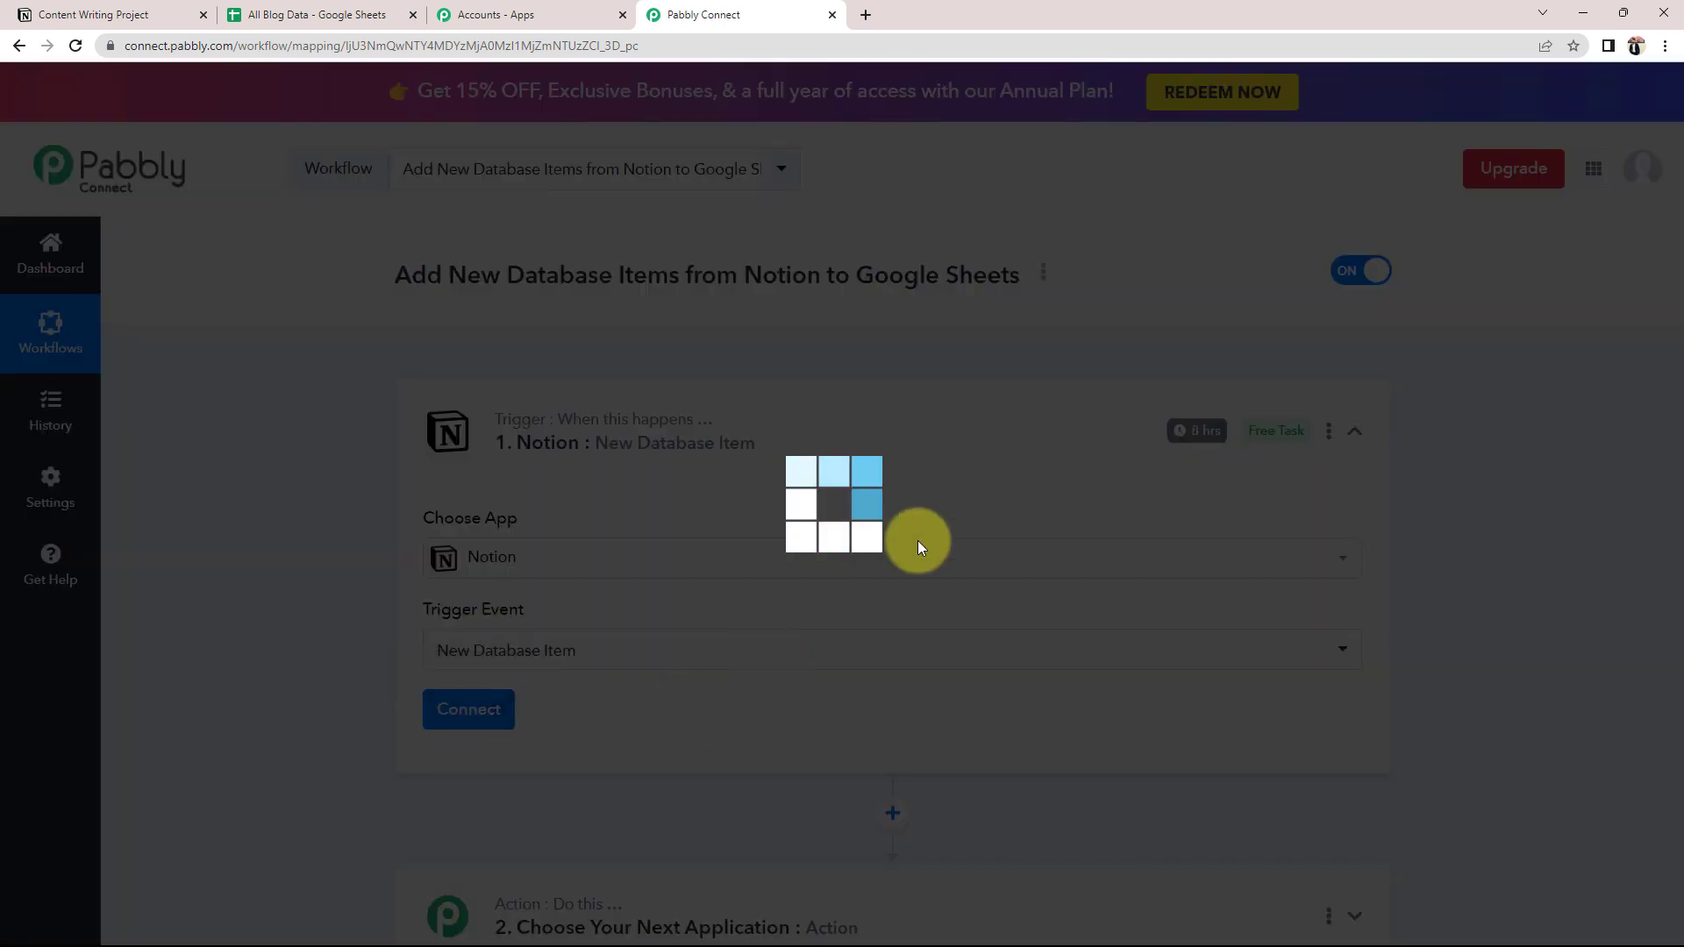
drag(902, 94, 1057, 92)
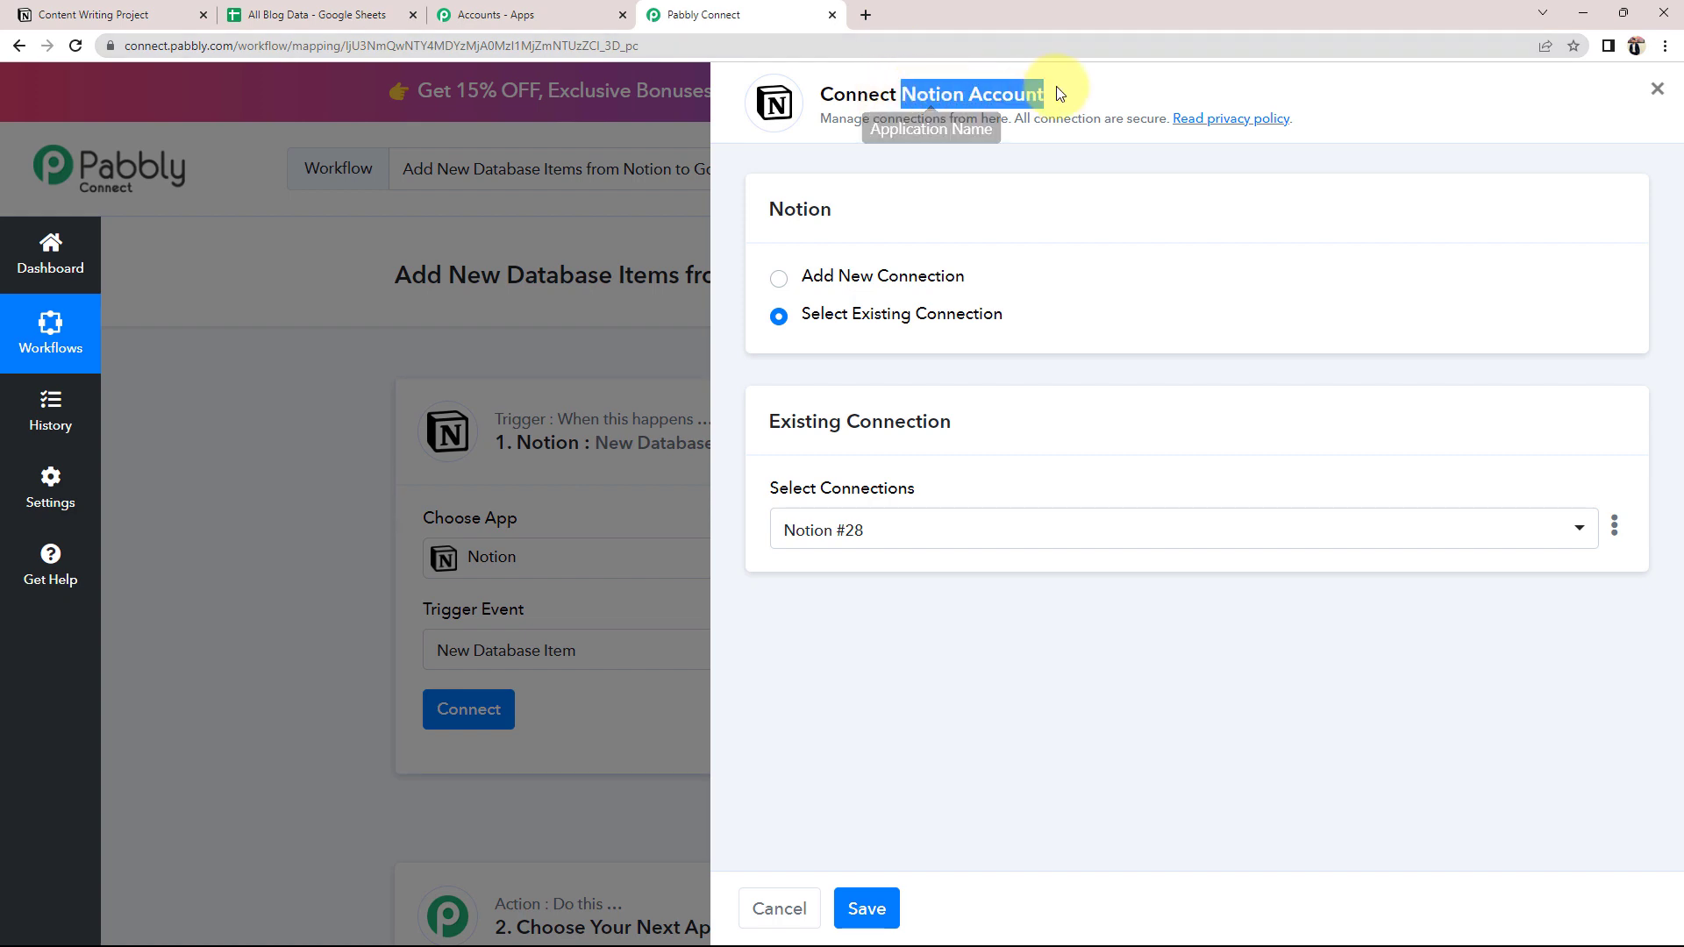
click(764, 282)
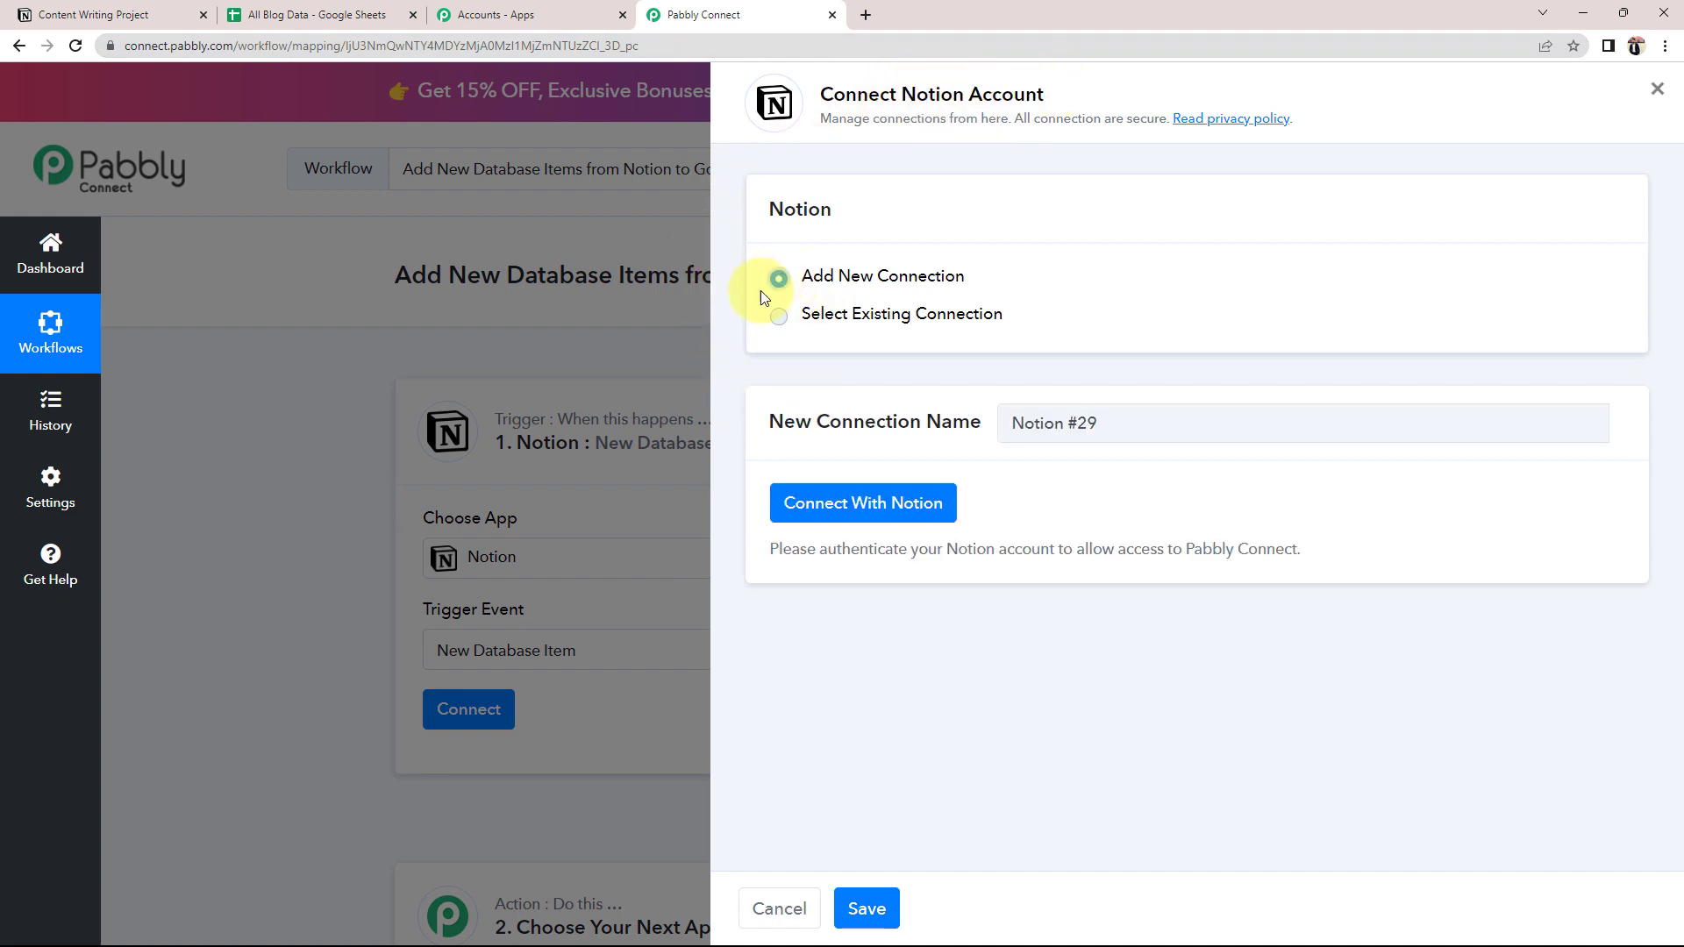
click(806, 506)
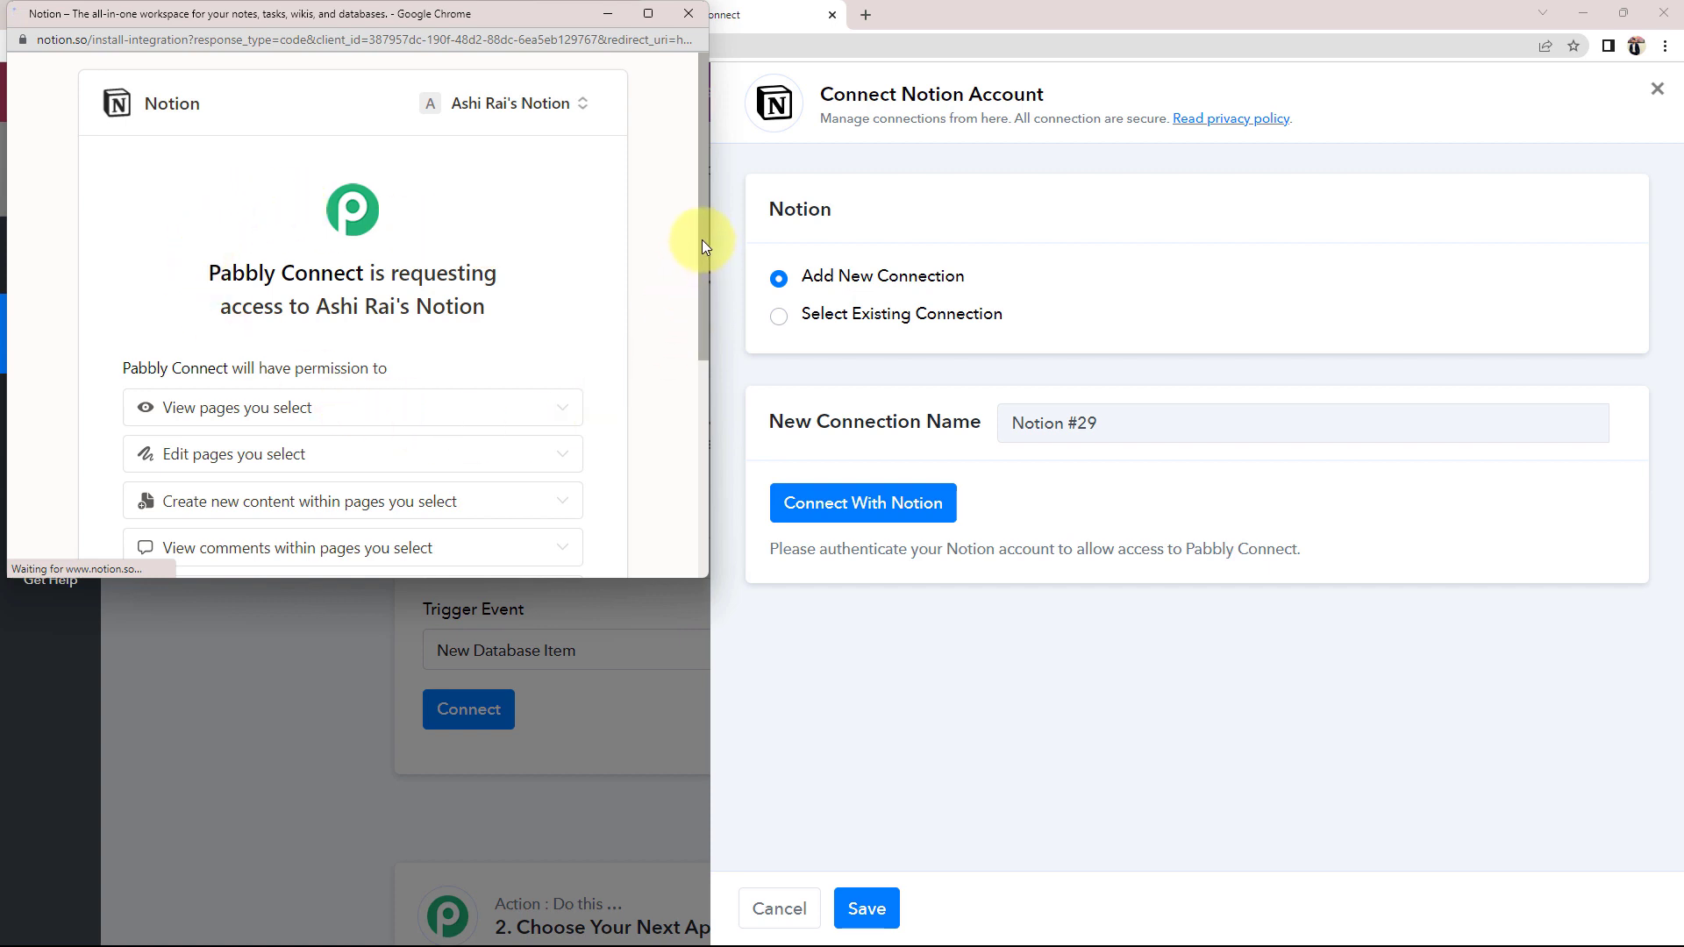
Grant Pabbly Connect access to only the Content Writing Project page in the Notion workspace.
drag(704, 161, 699, 389)
click(465, 342)
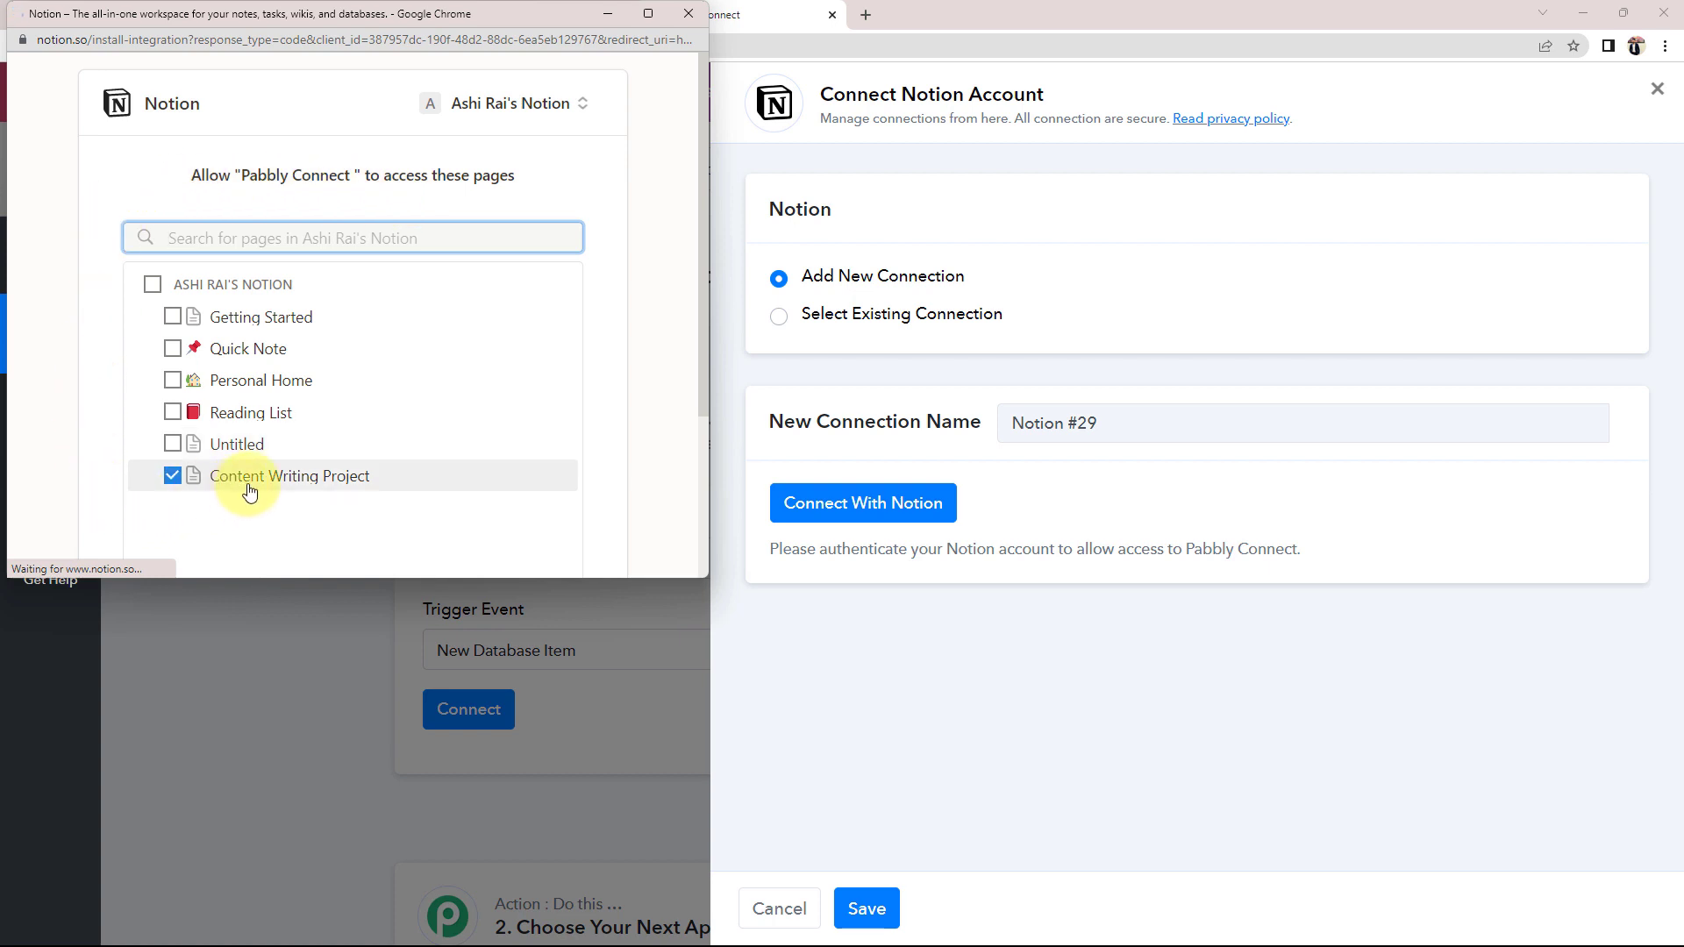
click(154, 286)
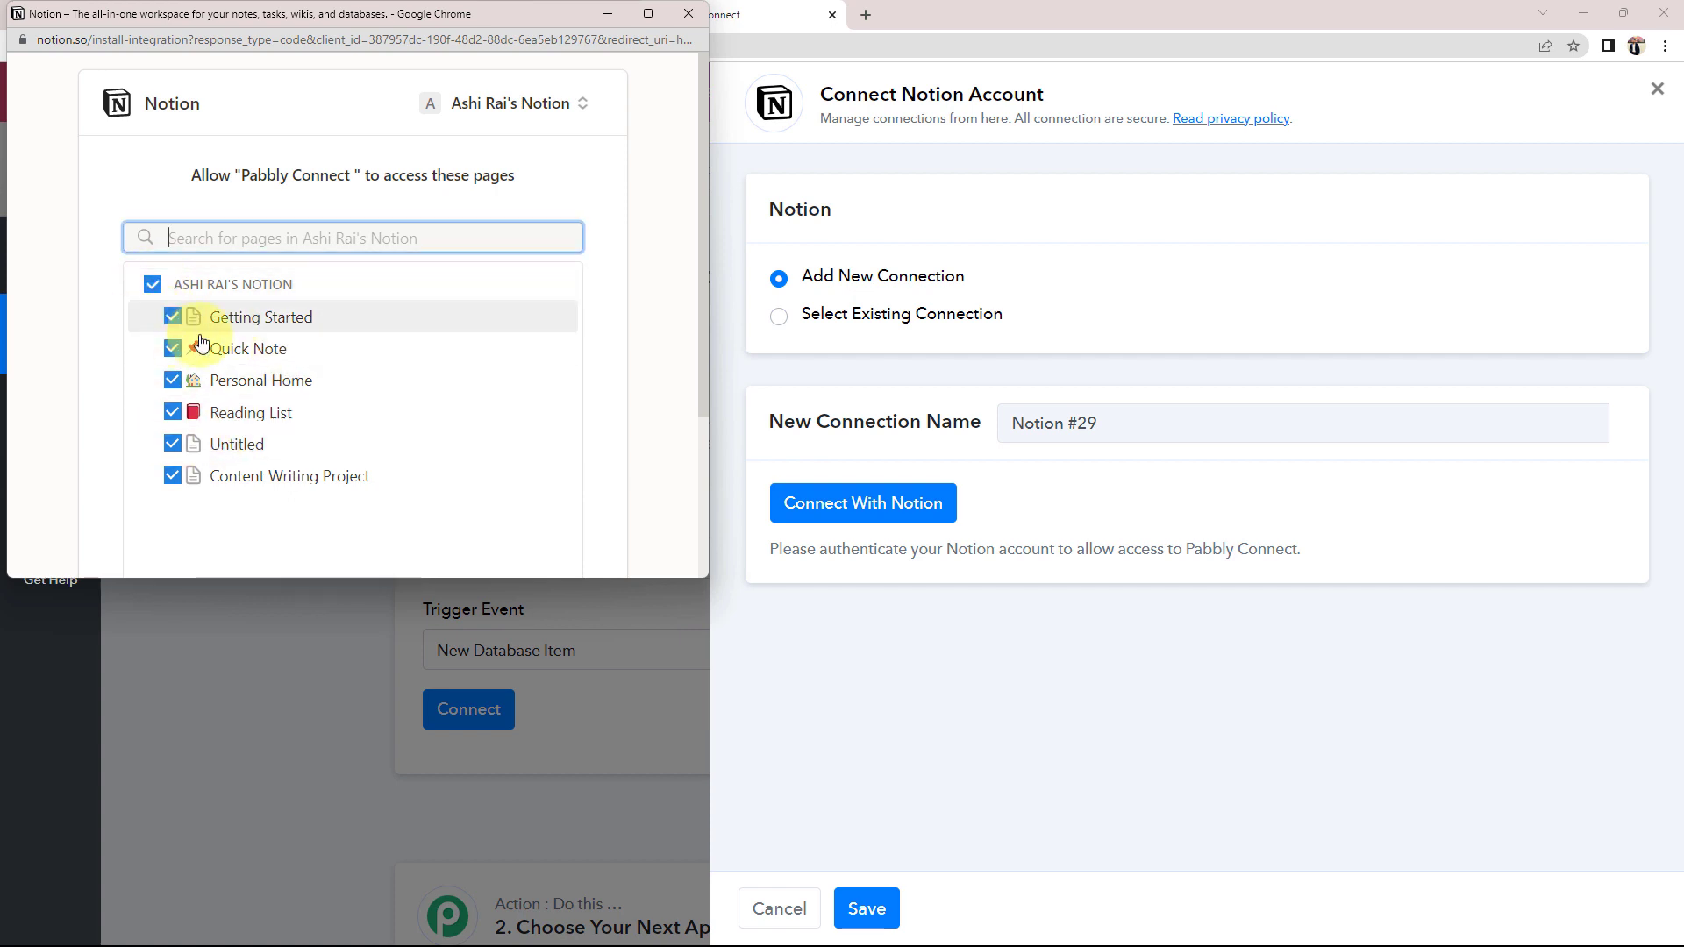
click(155, 286)
click(172, 476)
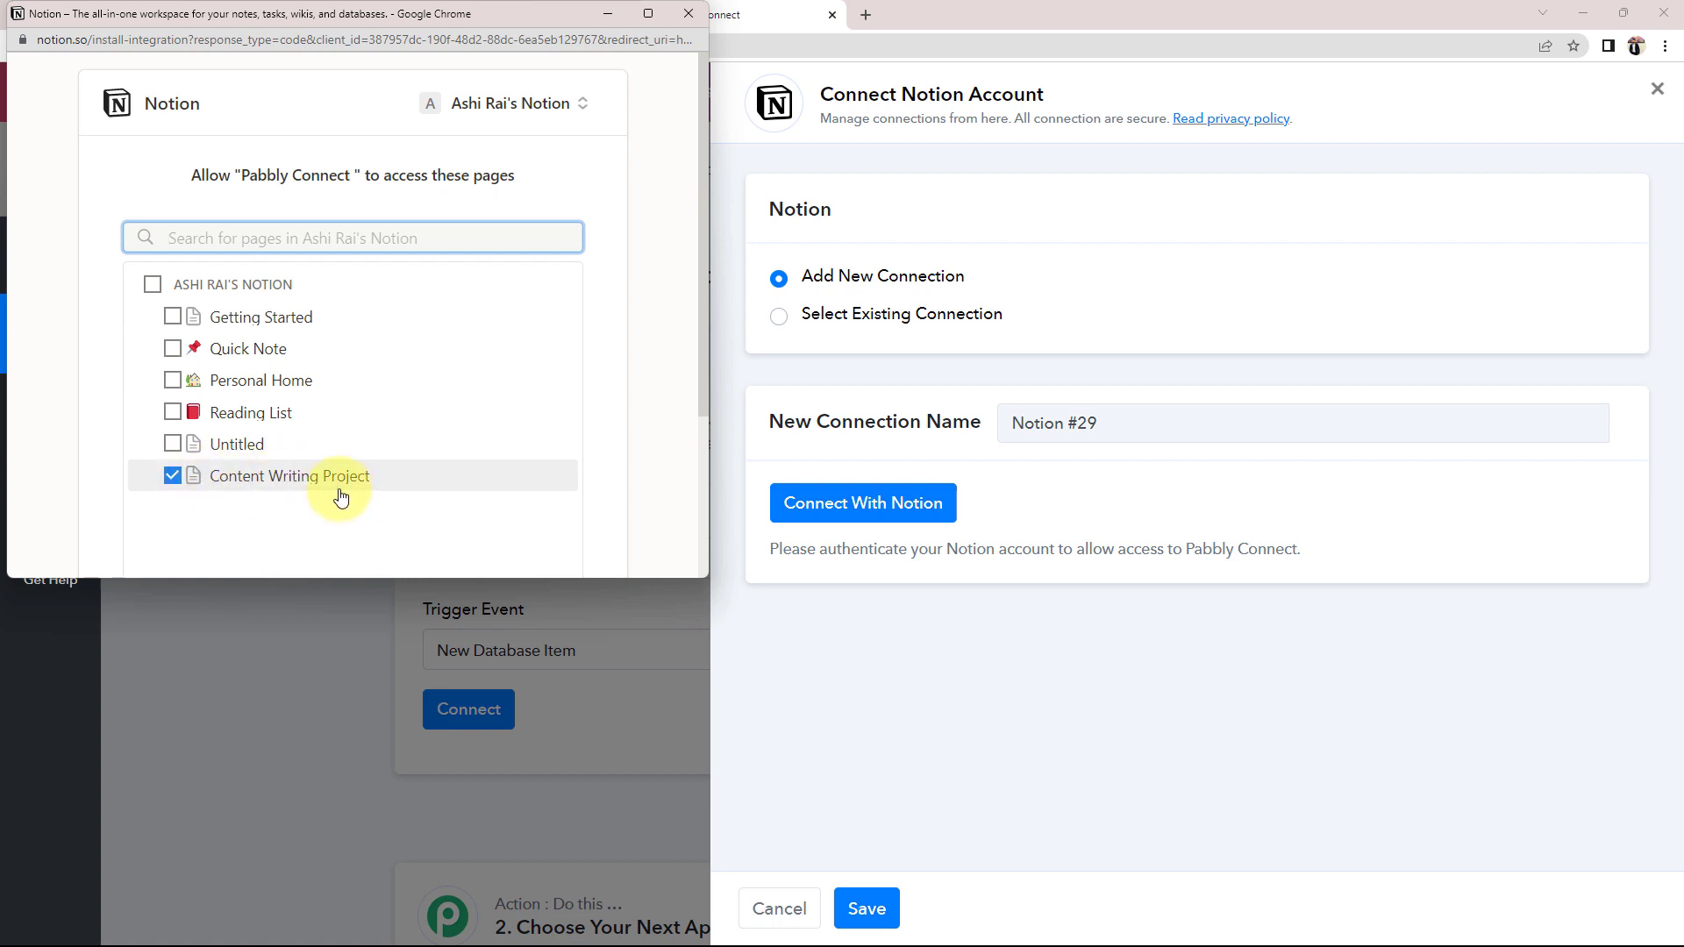
scroll(508, 430, down, 3)
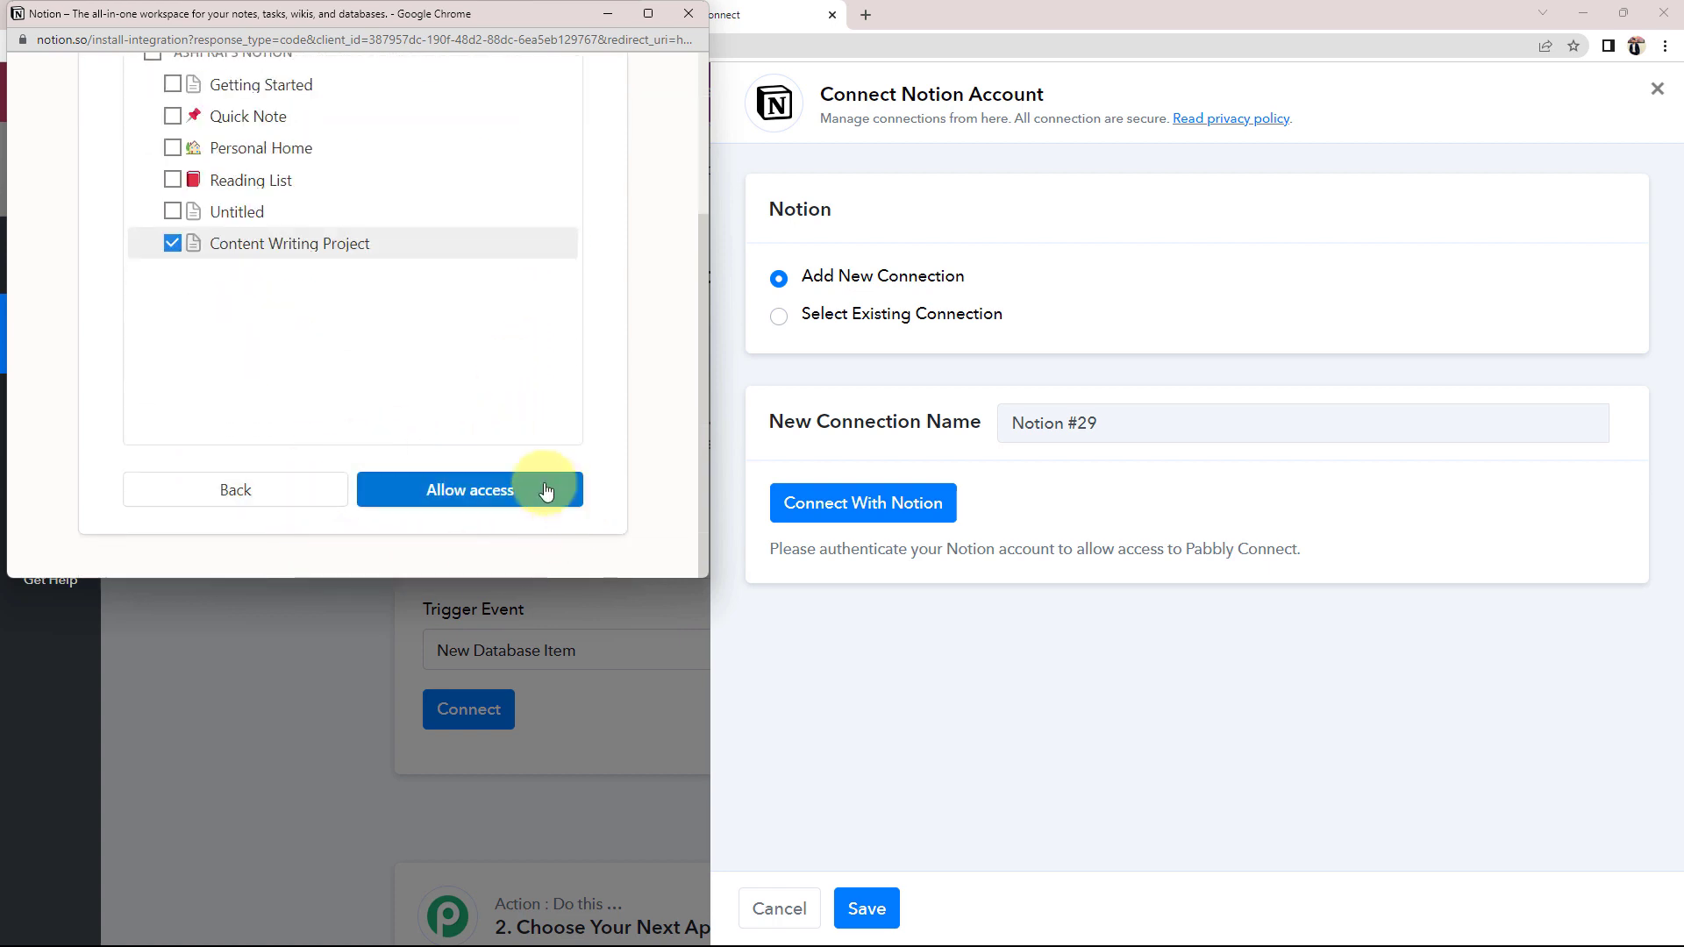
click(449, 488)
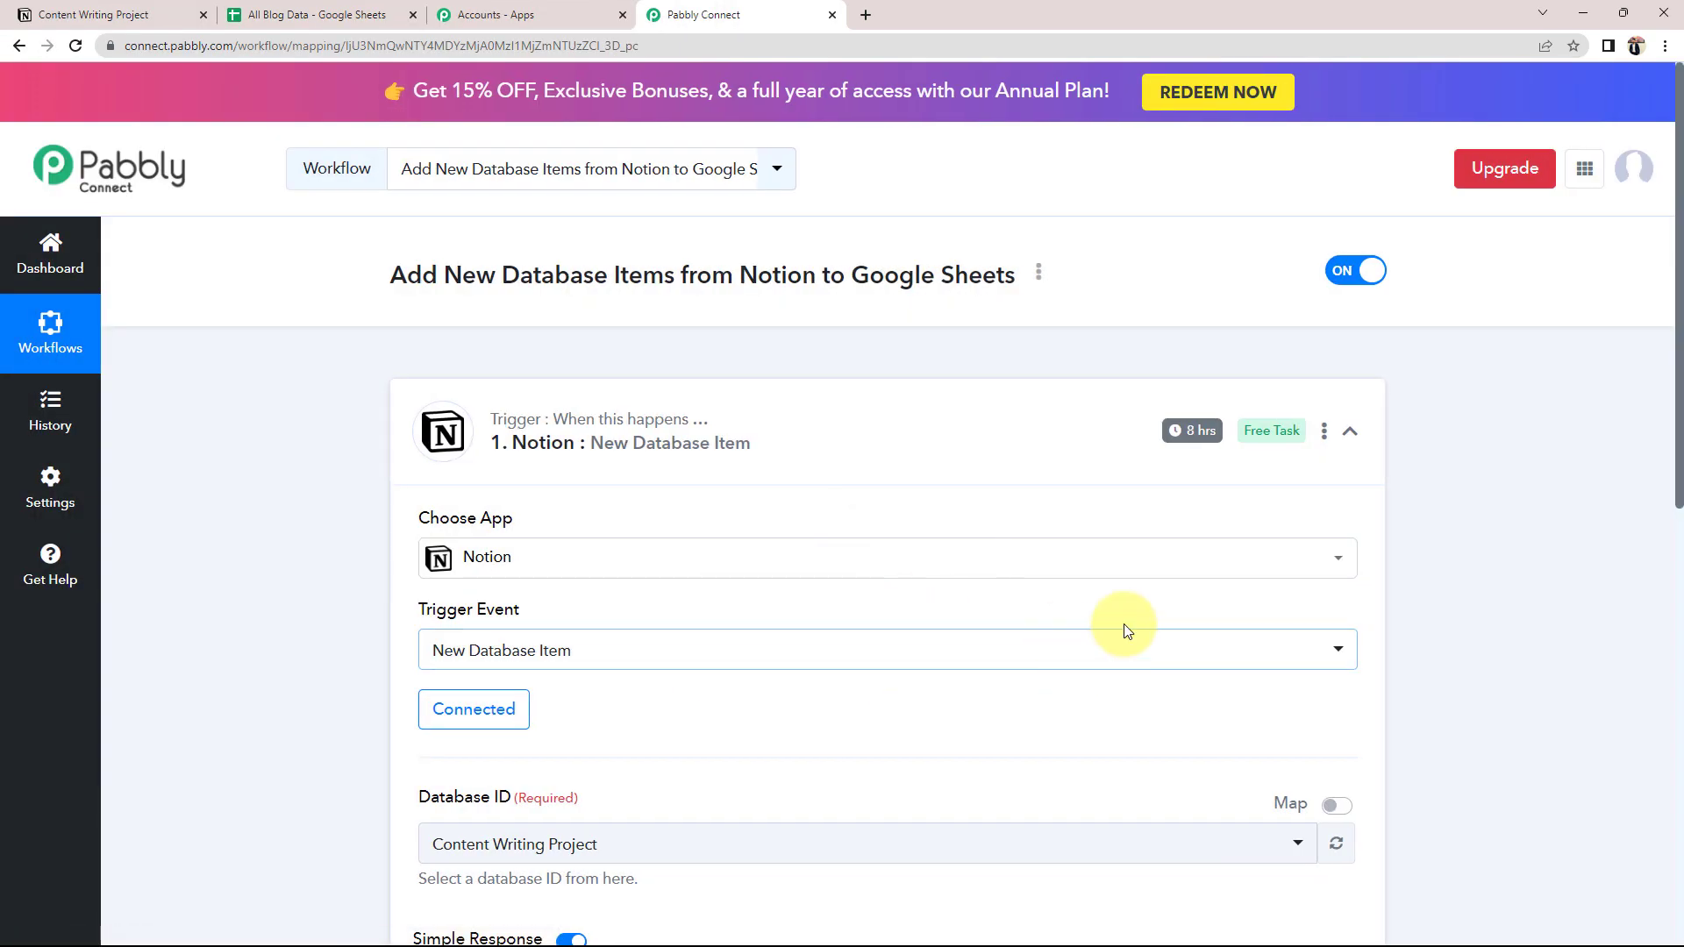
Choose Content Writing Project as the Database ID for the Notion trigger.
scroll(300, 681, down, 2)
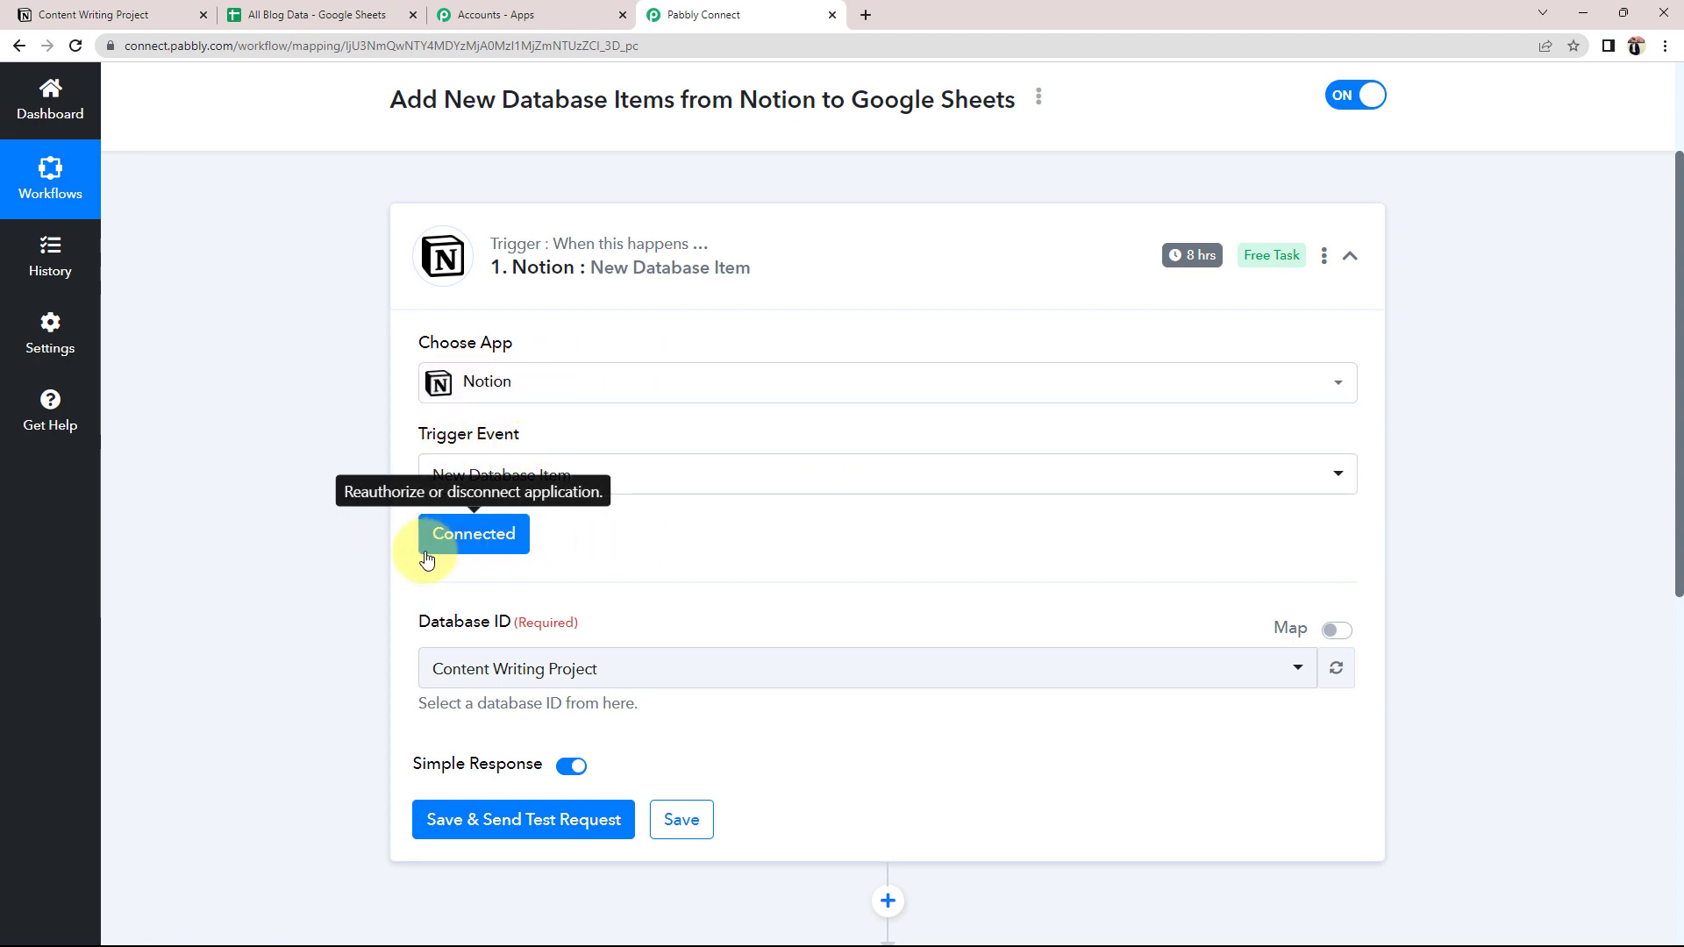
scroll(283, 556, down, 2)
drag(420, 446, 527, 444)
click(586, 446)
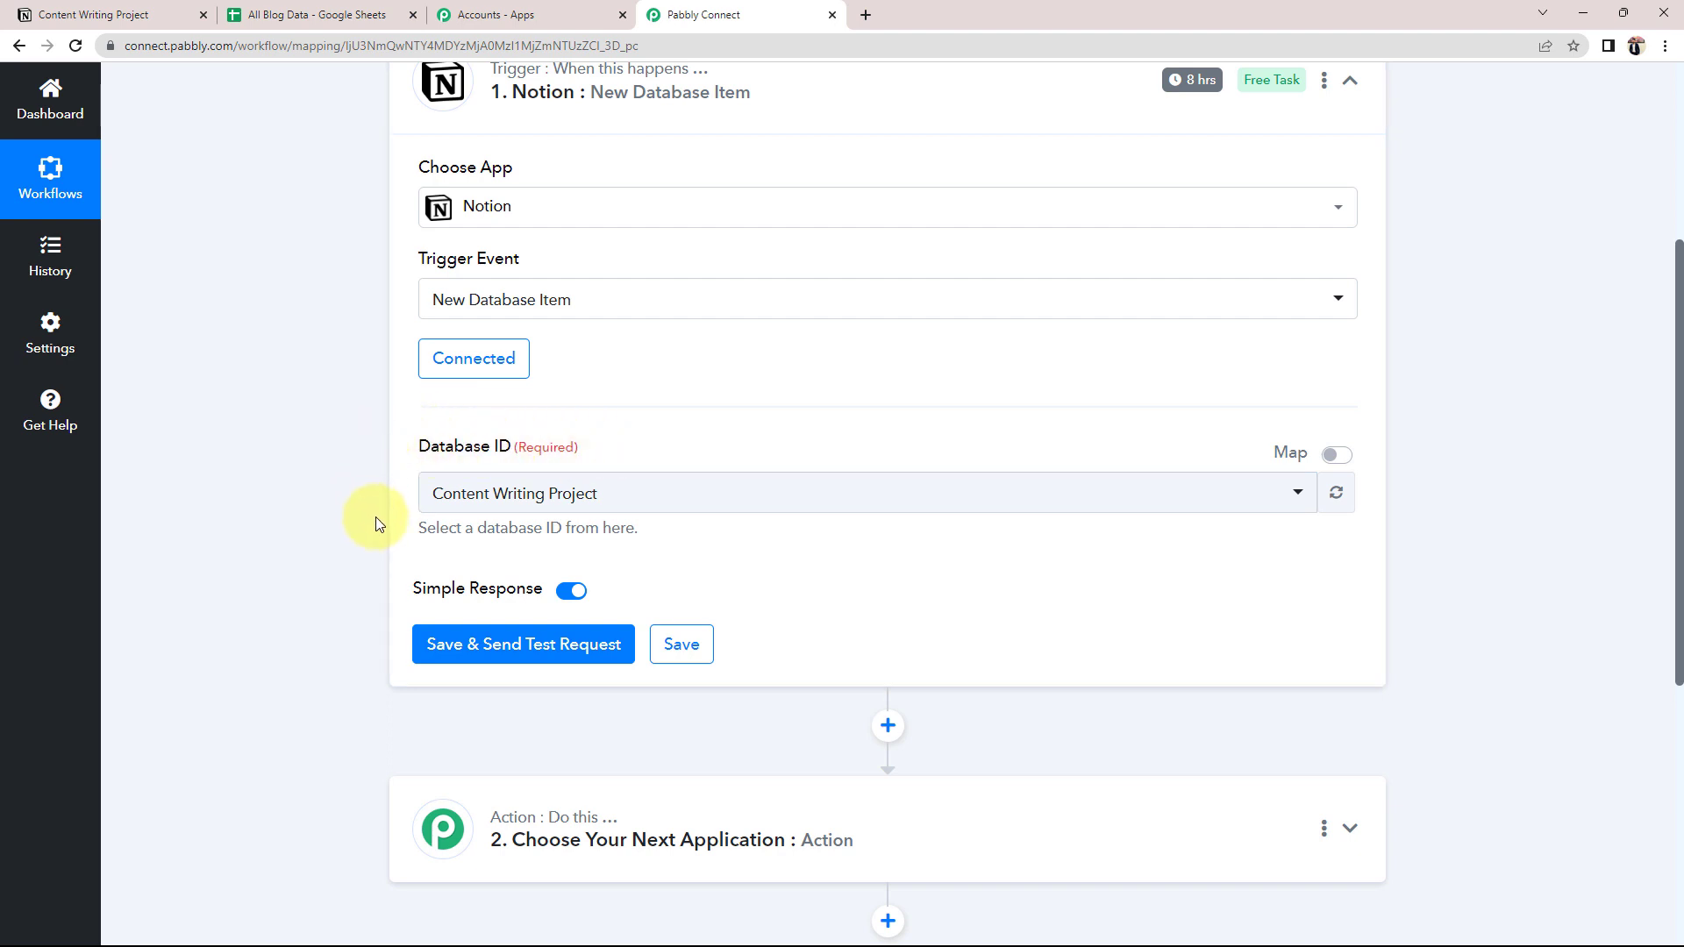
click(489, 493)
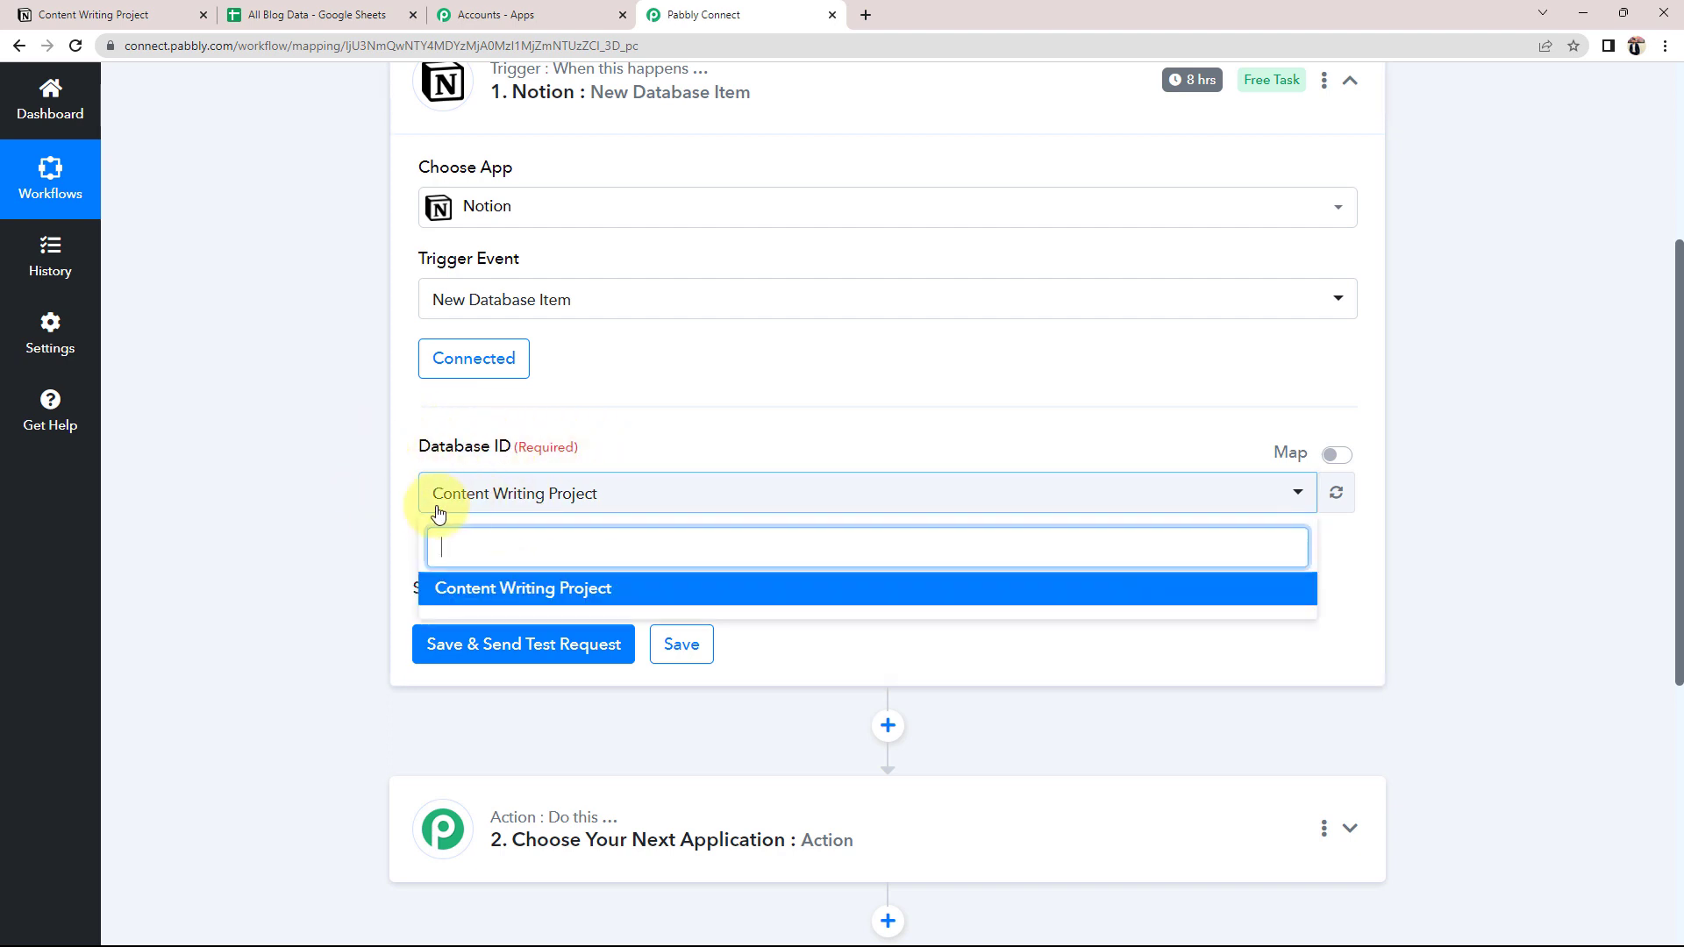
click(471, 600)
Add "Top Benefits of Marketing Automation in 2023" to the Notion table with its URL, 29/04/2023 and Dummy Author, and check the All Blog Data sheet.
click(70, 15)
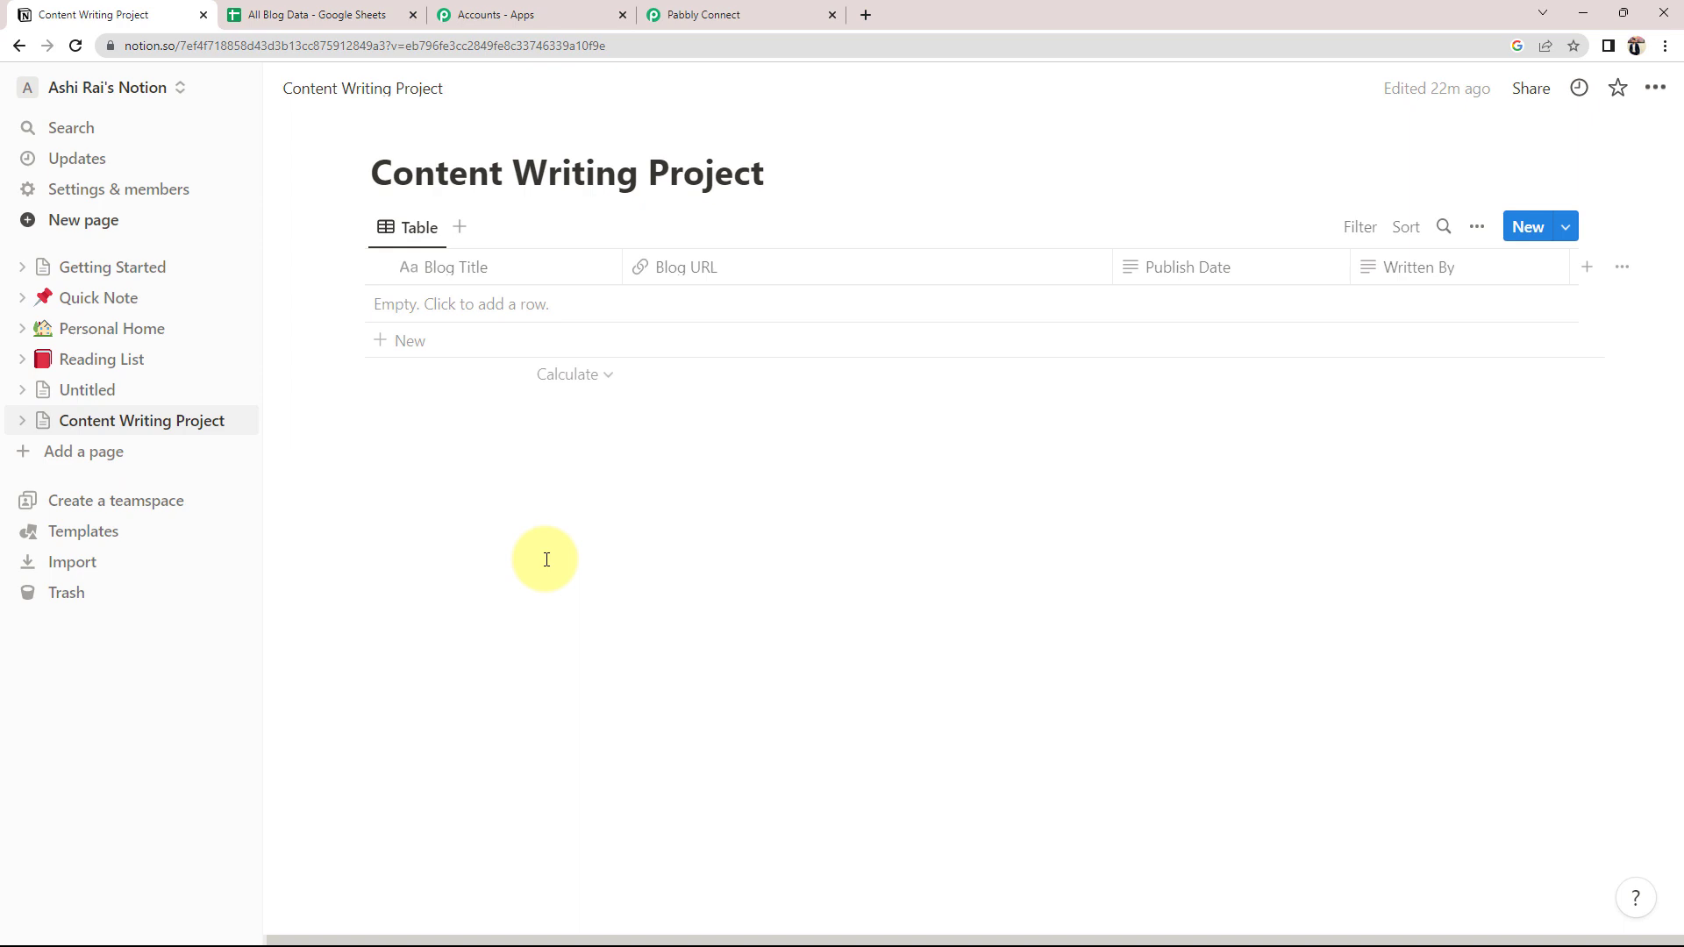
click(741, 14)
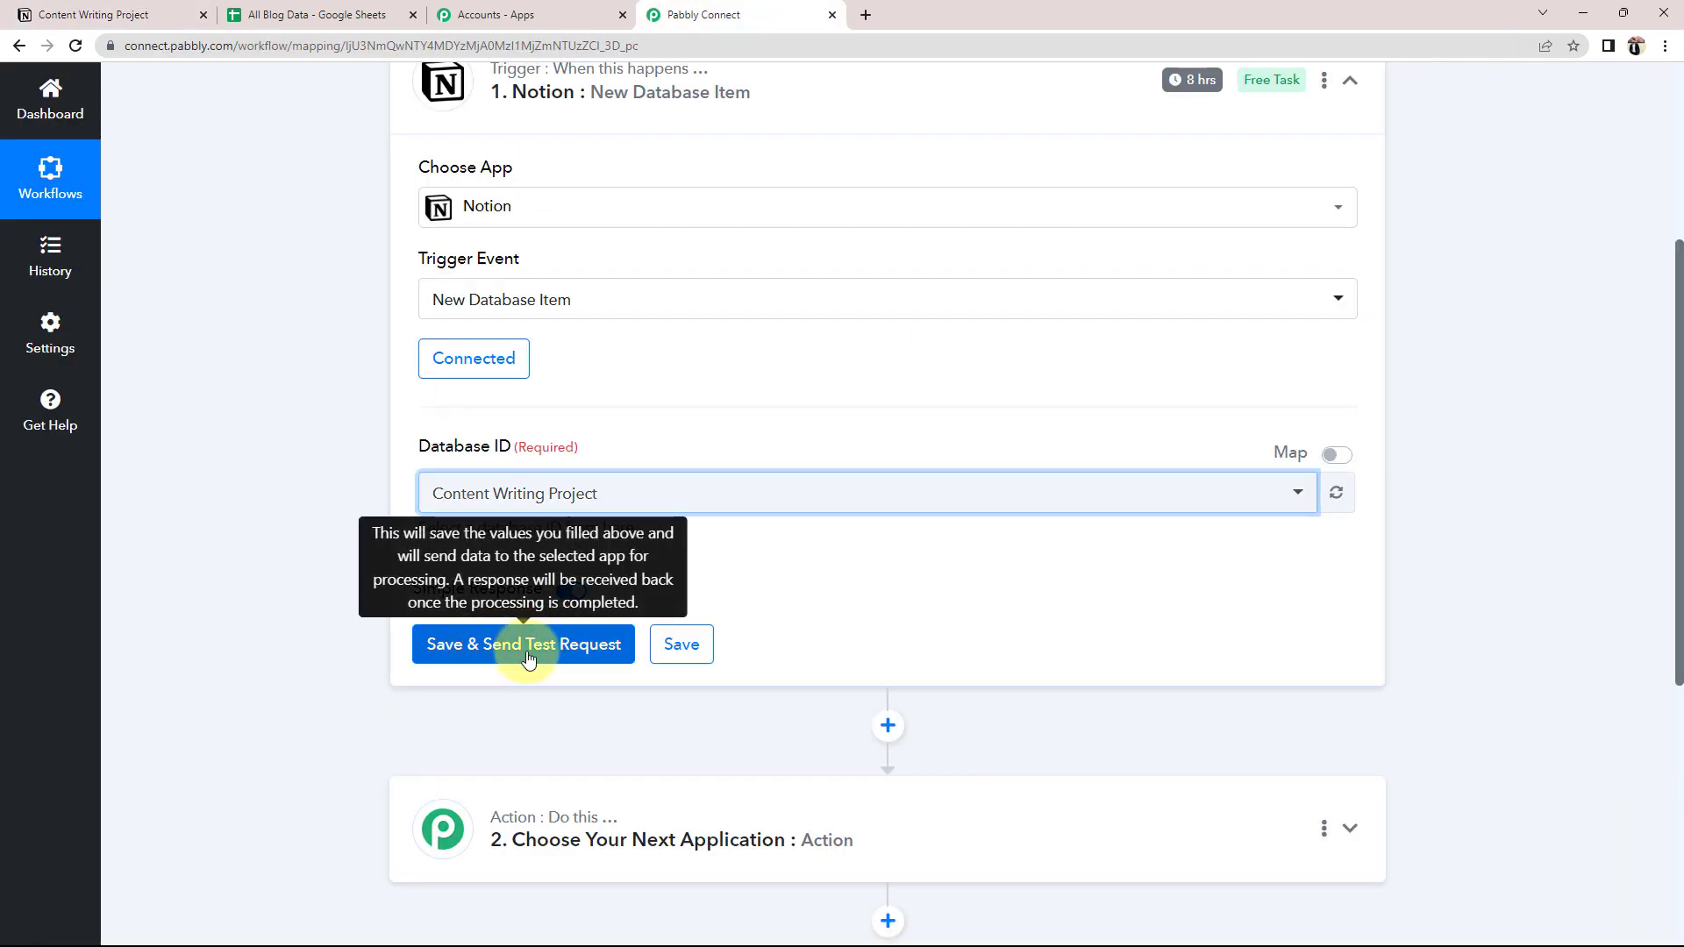
click(112, 14)
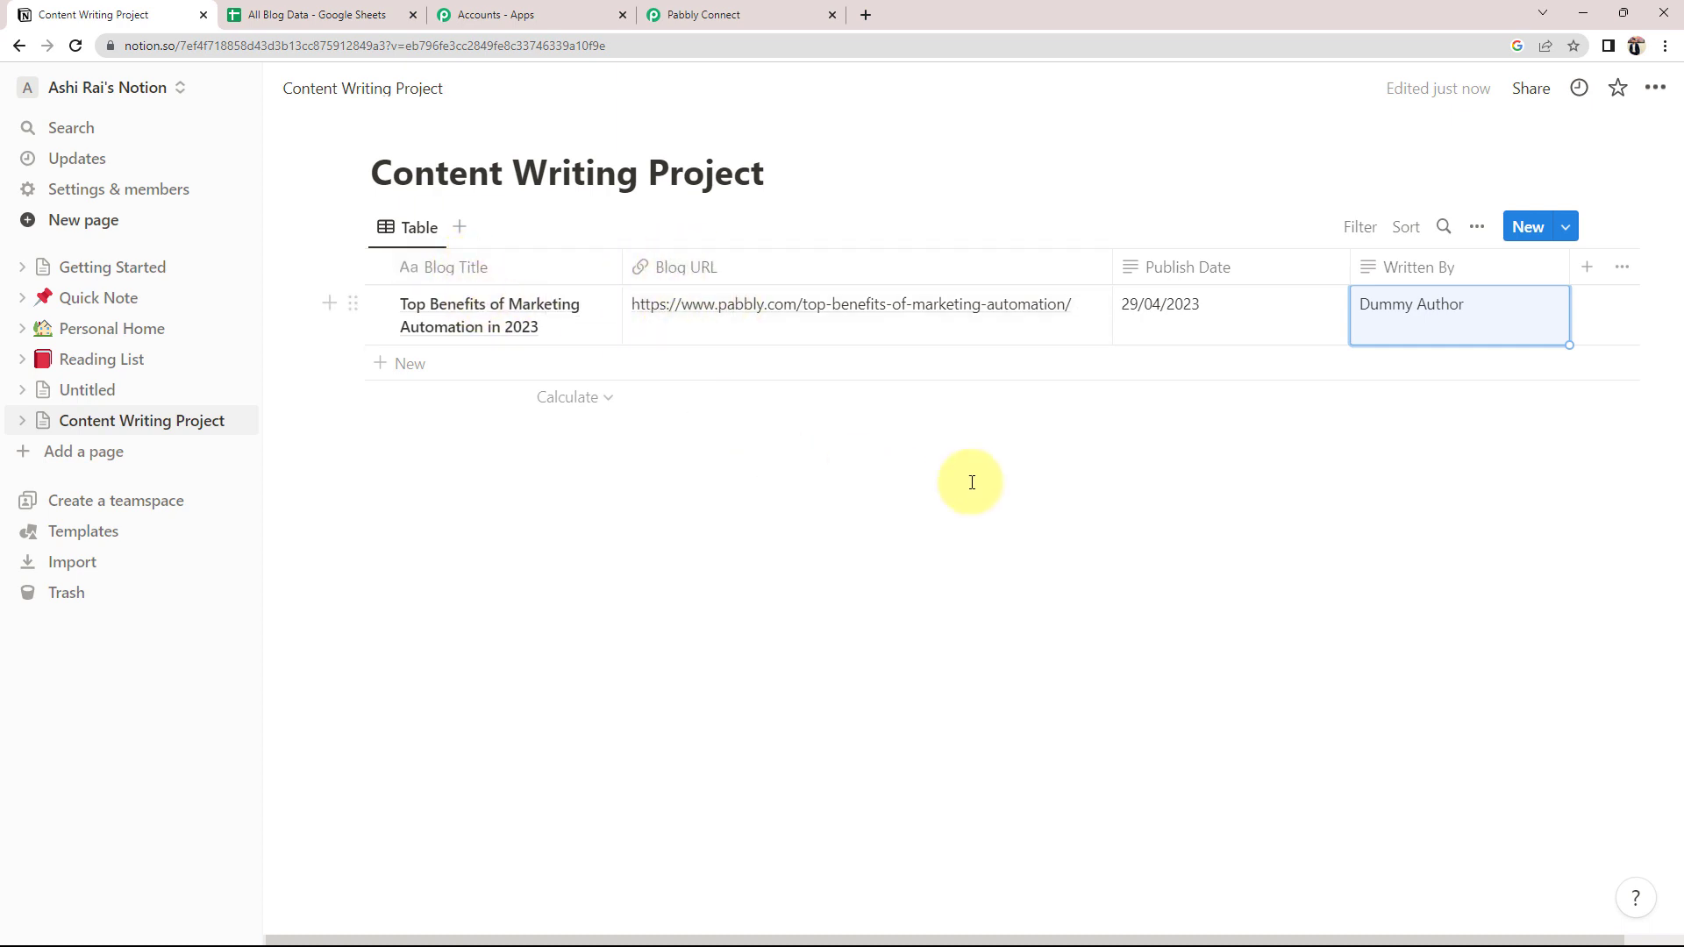
drag(1423, 283, 1418, 268)
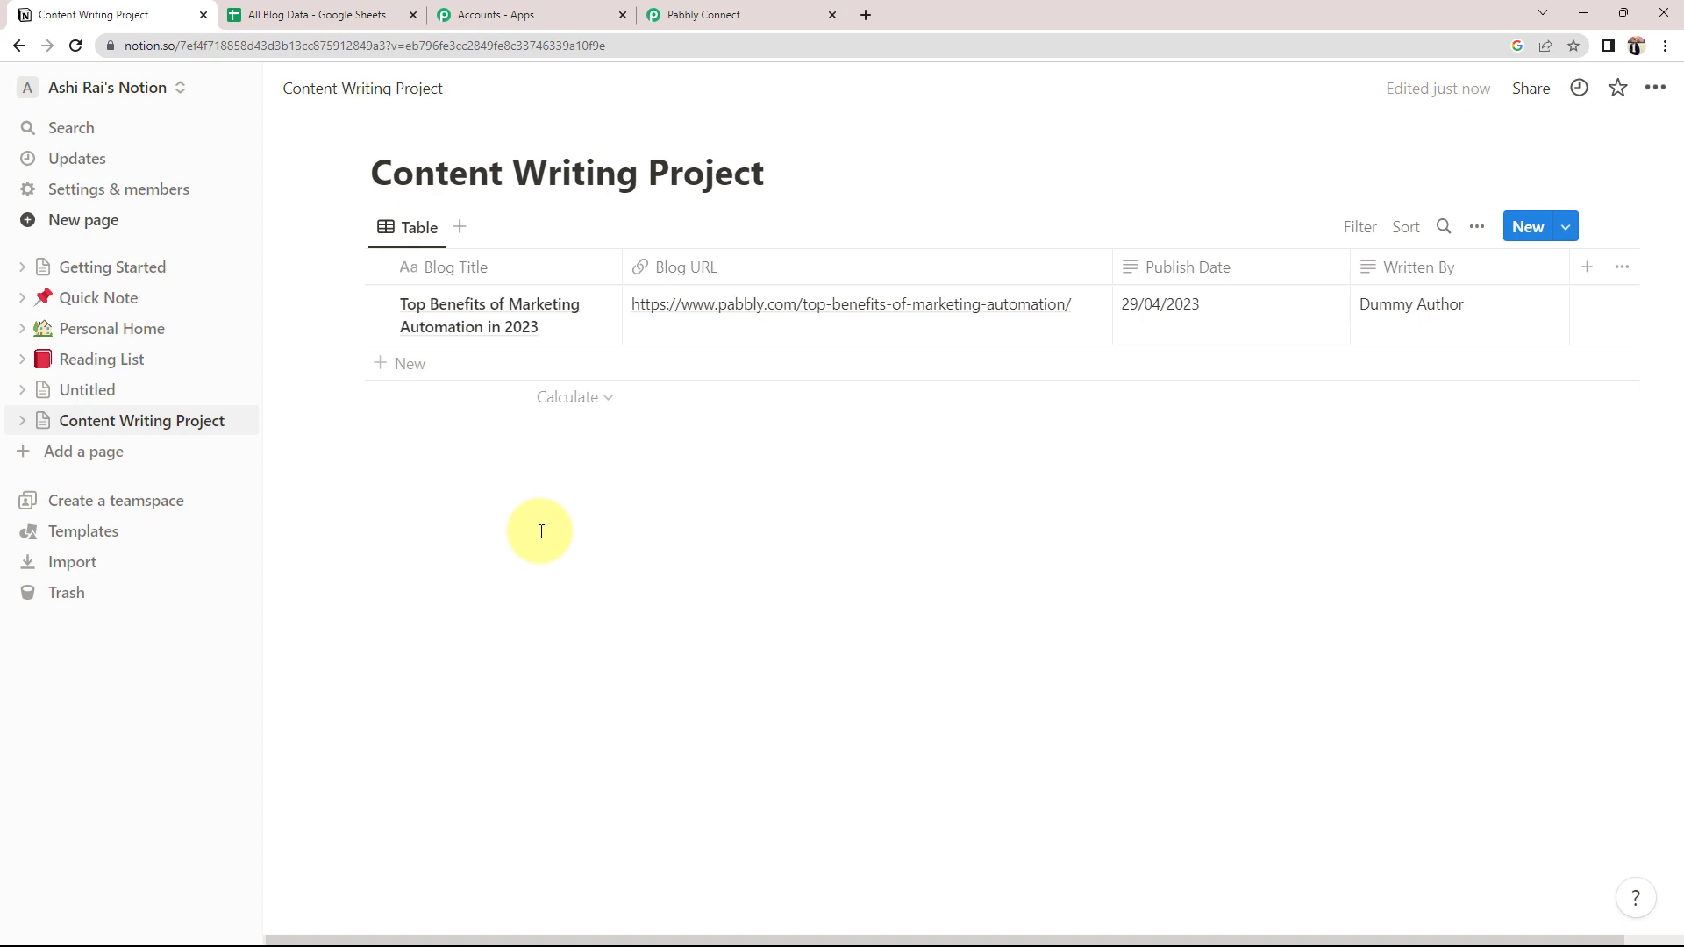
click(279, 22)
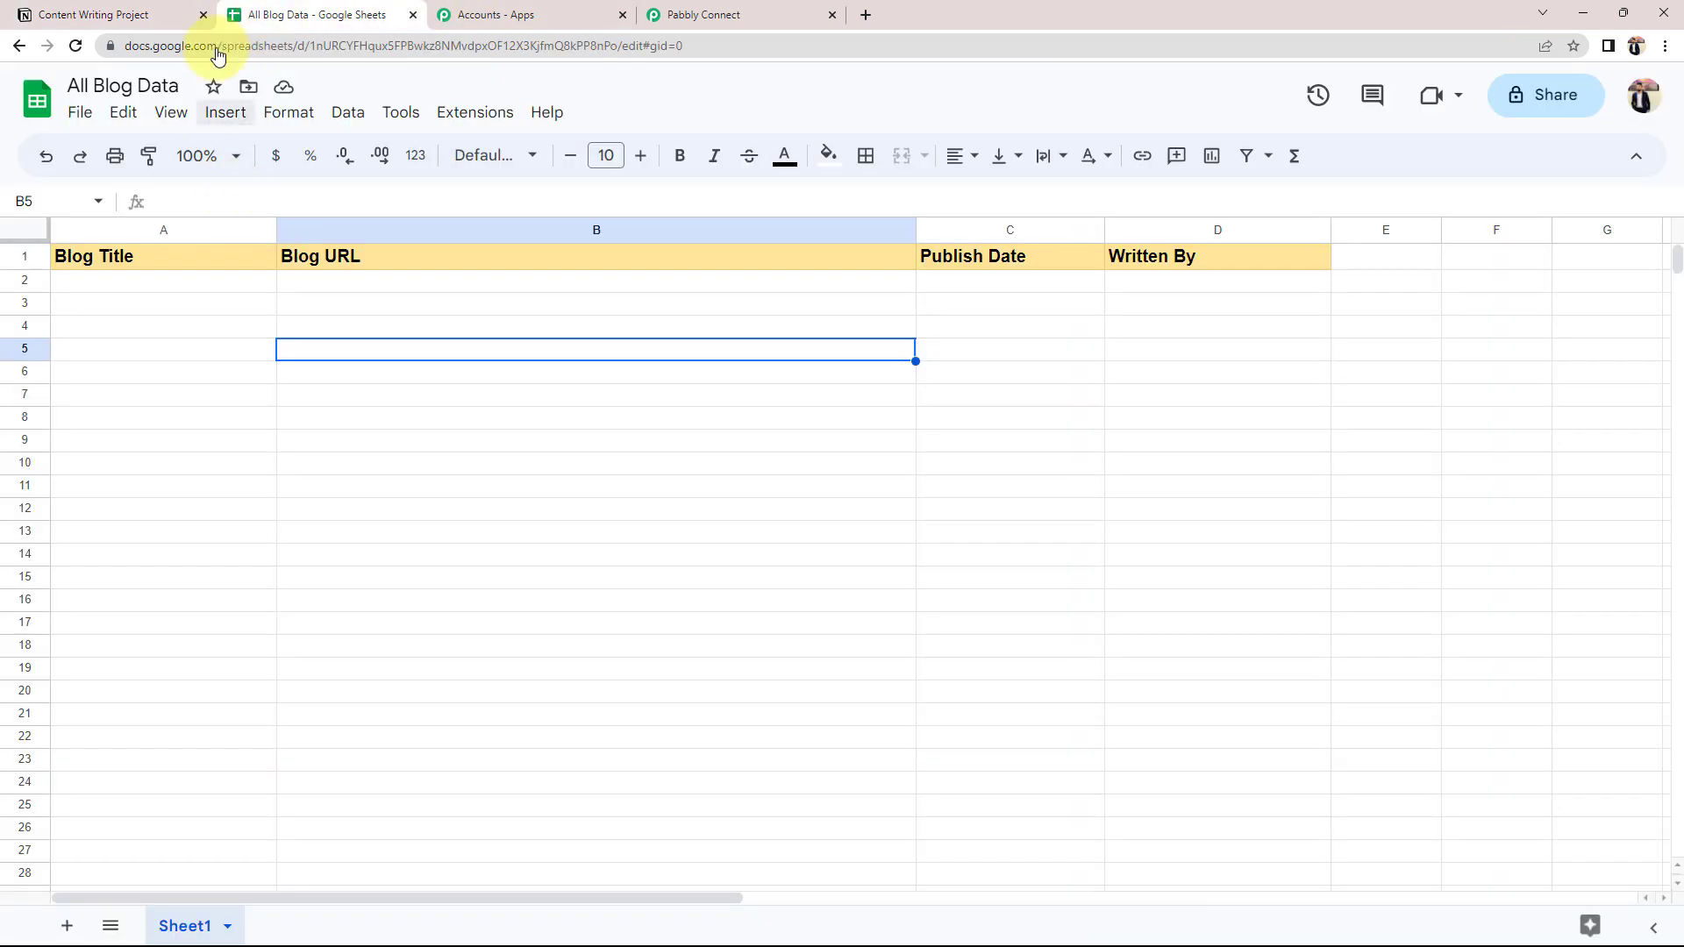
Recheck the new entry in the Notion table, and save the trigger with a test request to Notion.
click(140, 19)
click(776, 7)
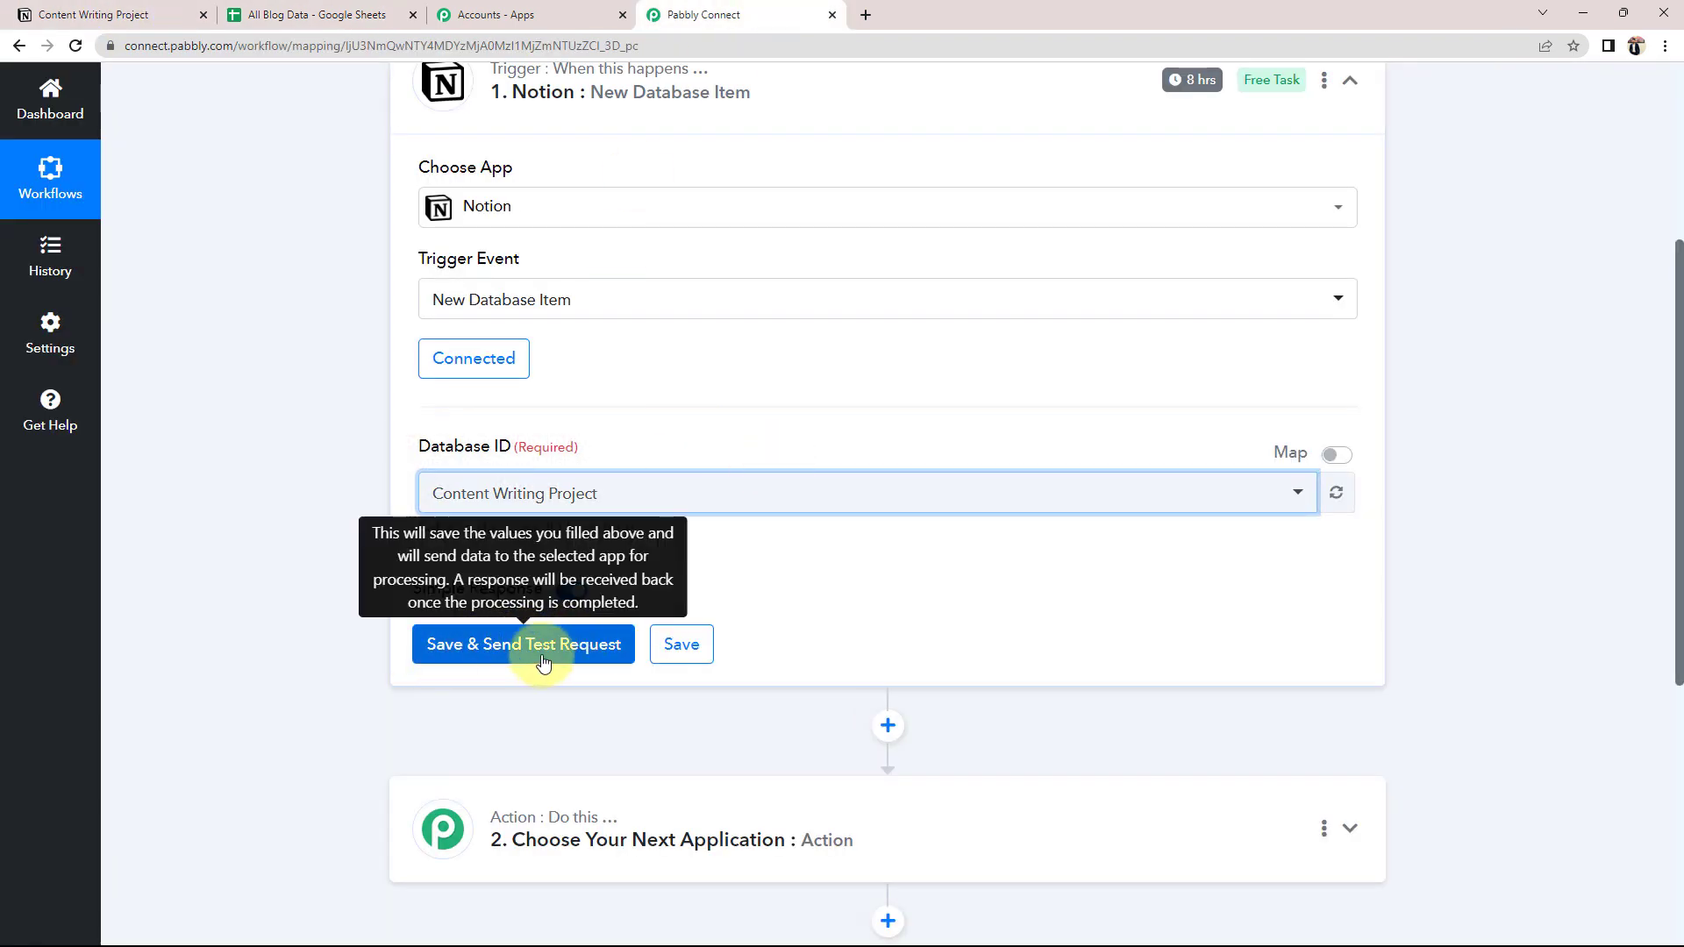
click(93, 14)
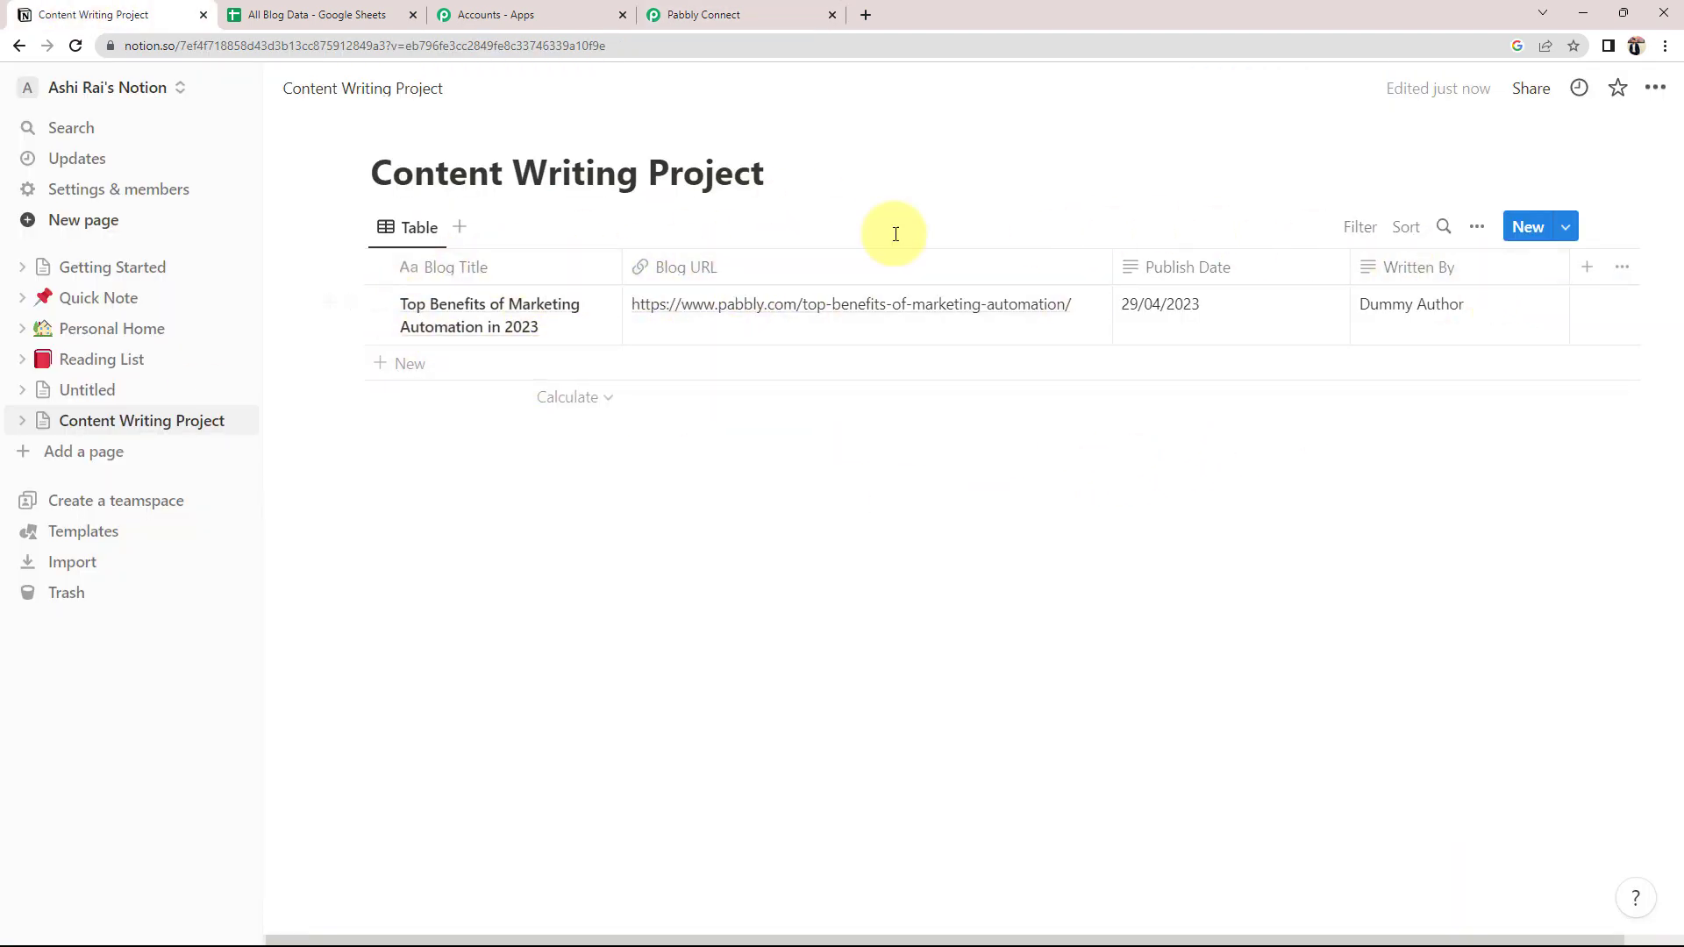
click(744, 15)
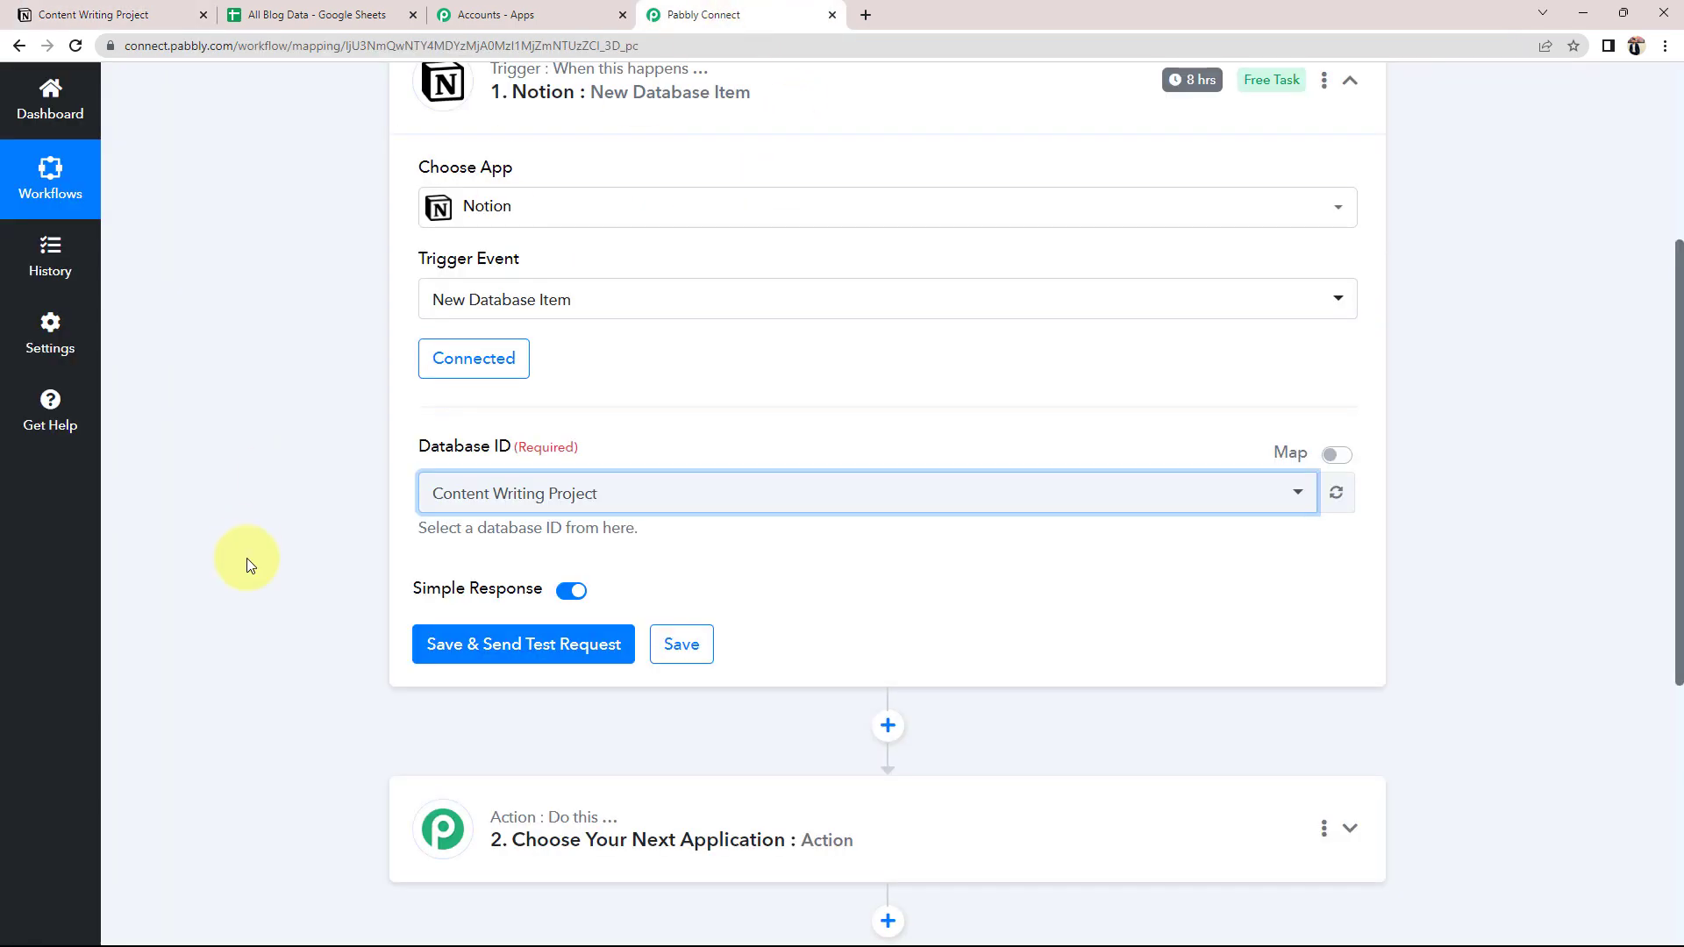
click(477, 642)
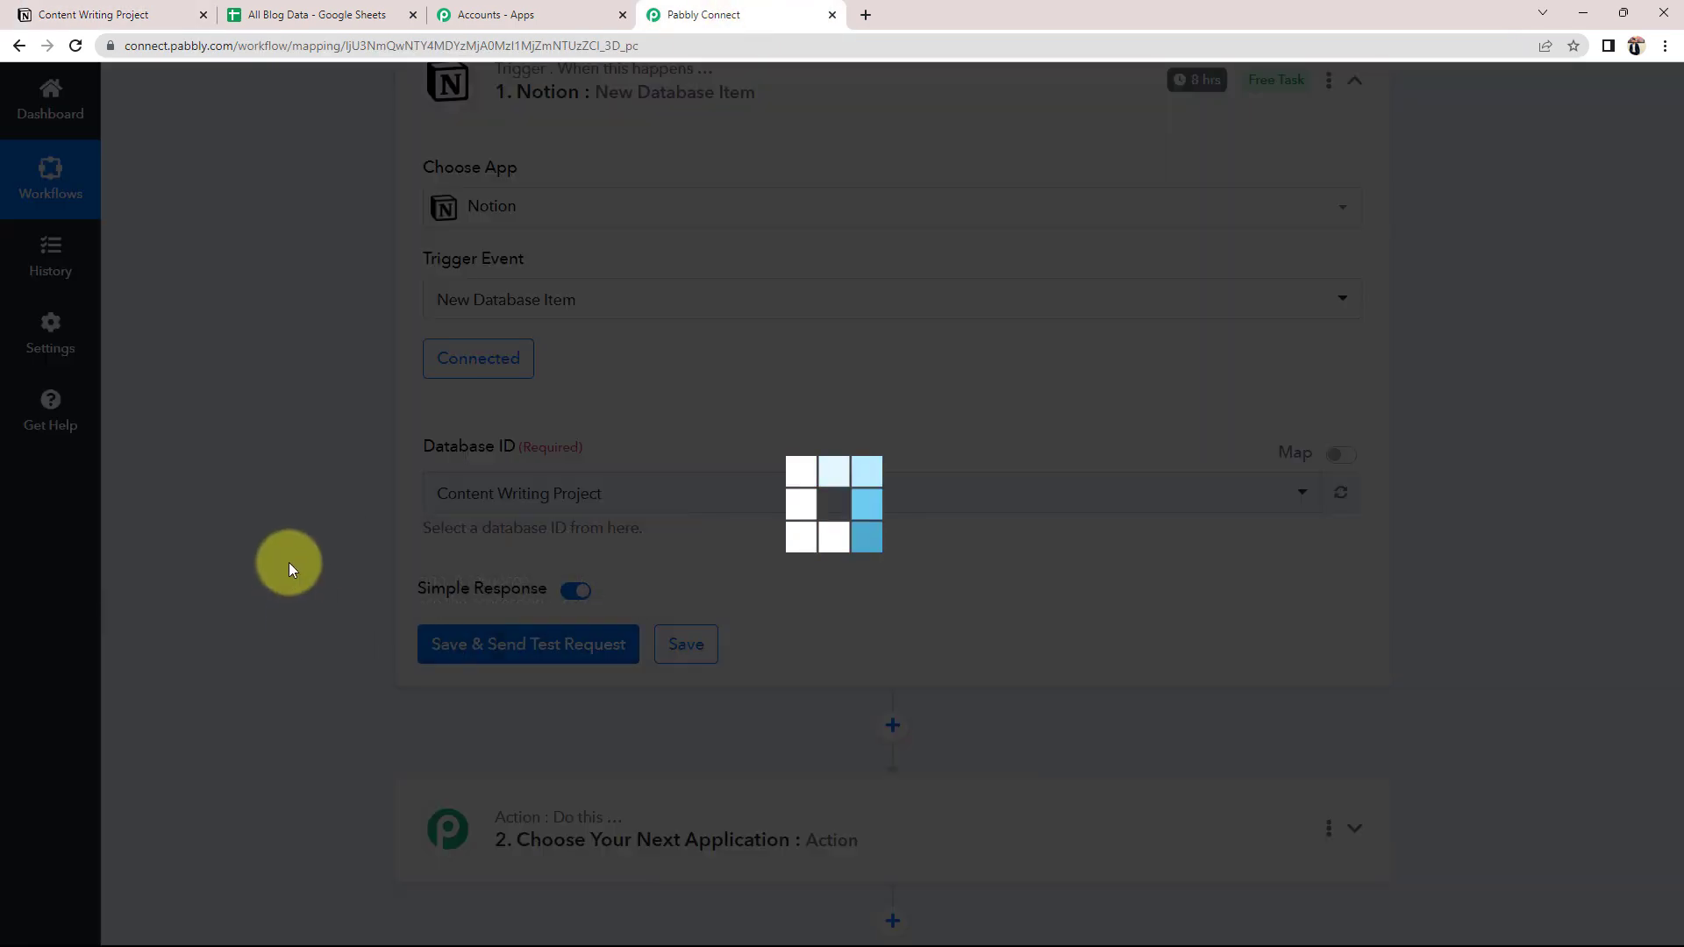
Examine the Notion test response for the author, publish date, blog URL and blog title, and check the trigger's polling interval.
scroll(287, 561, down, 2)
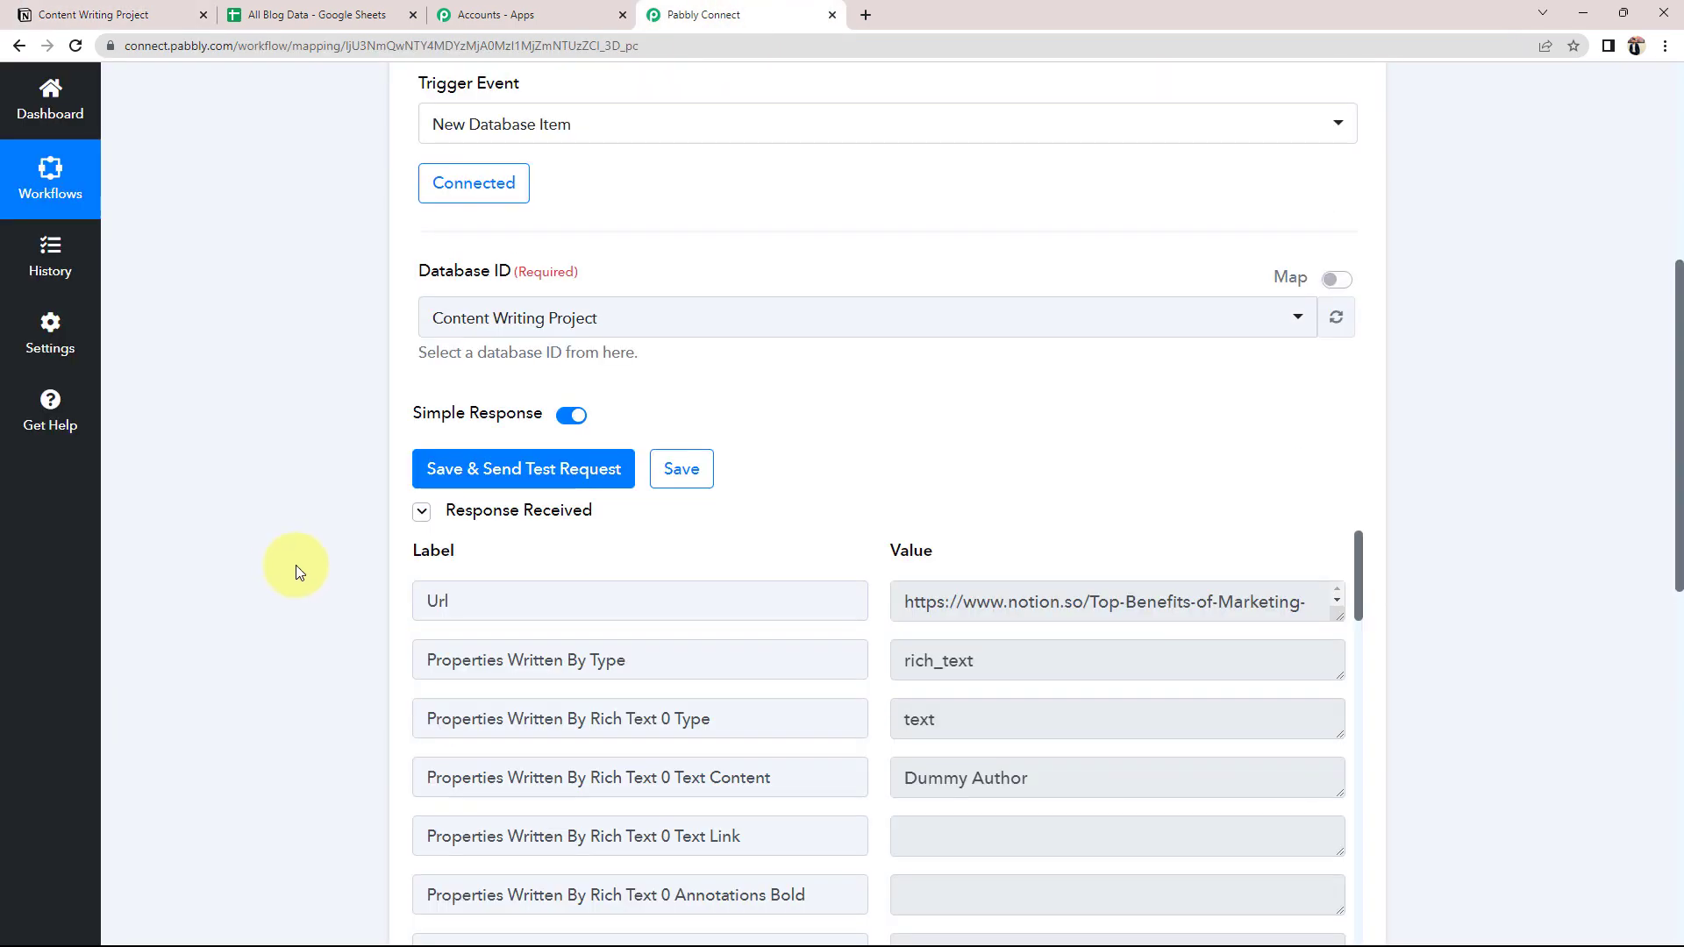
scroll(342, 676, down, 2)
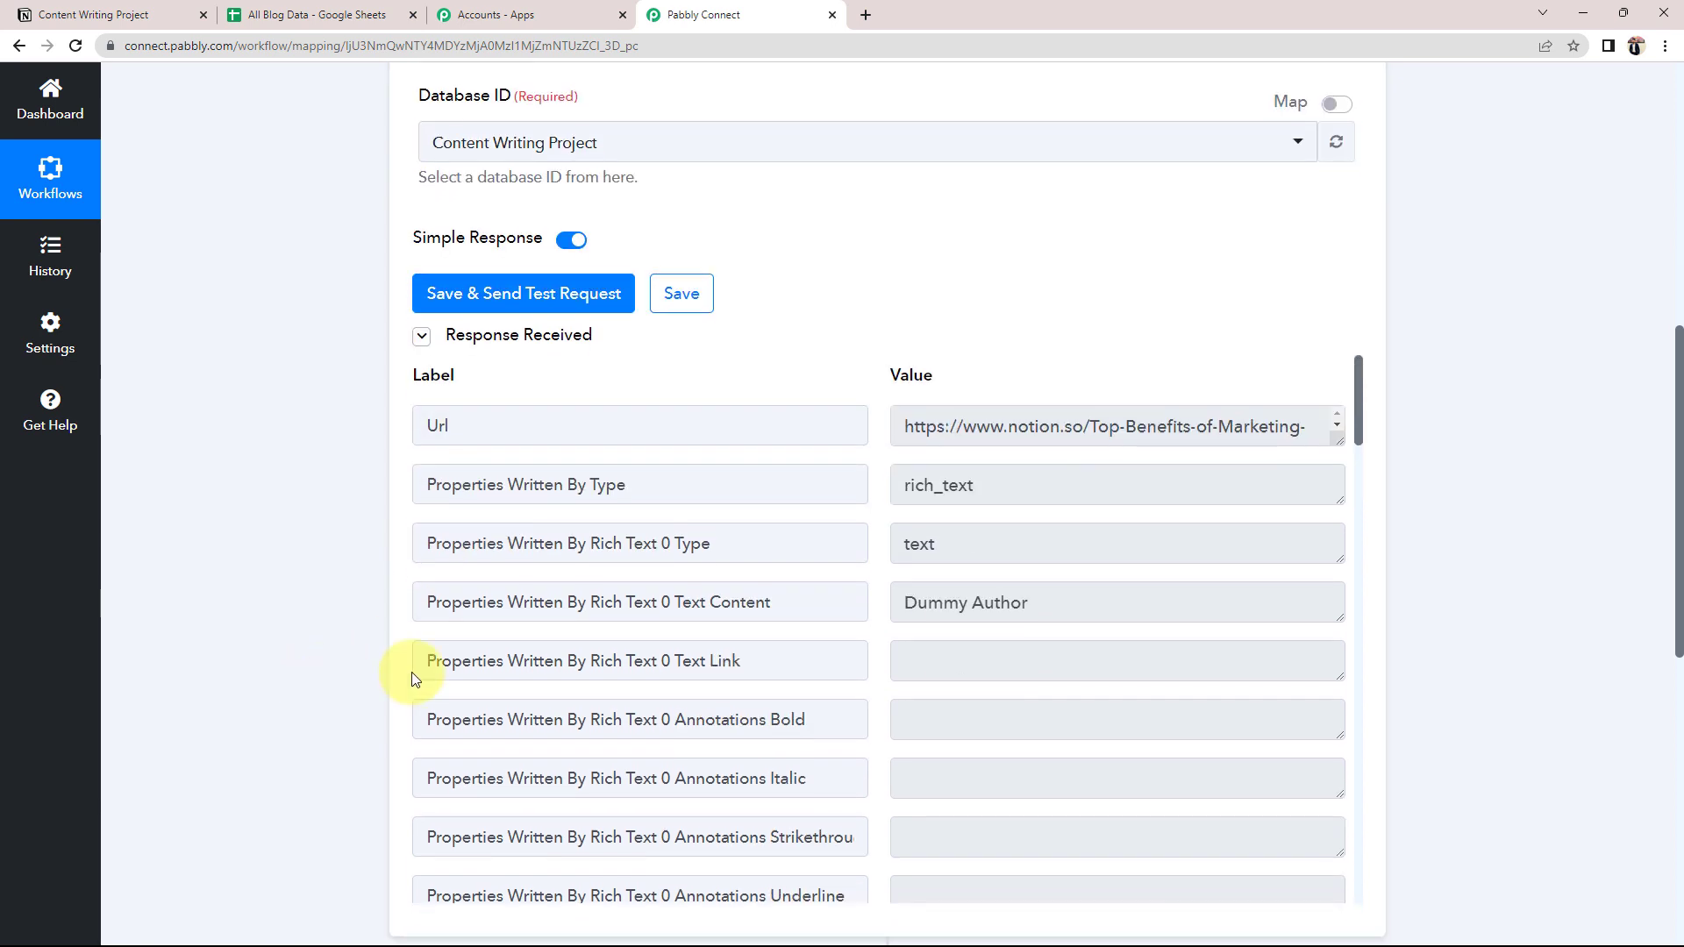
click(971, 604)
key(ctrl+a)
scroll(595, 640, down, 2)
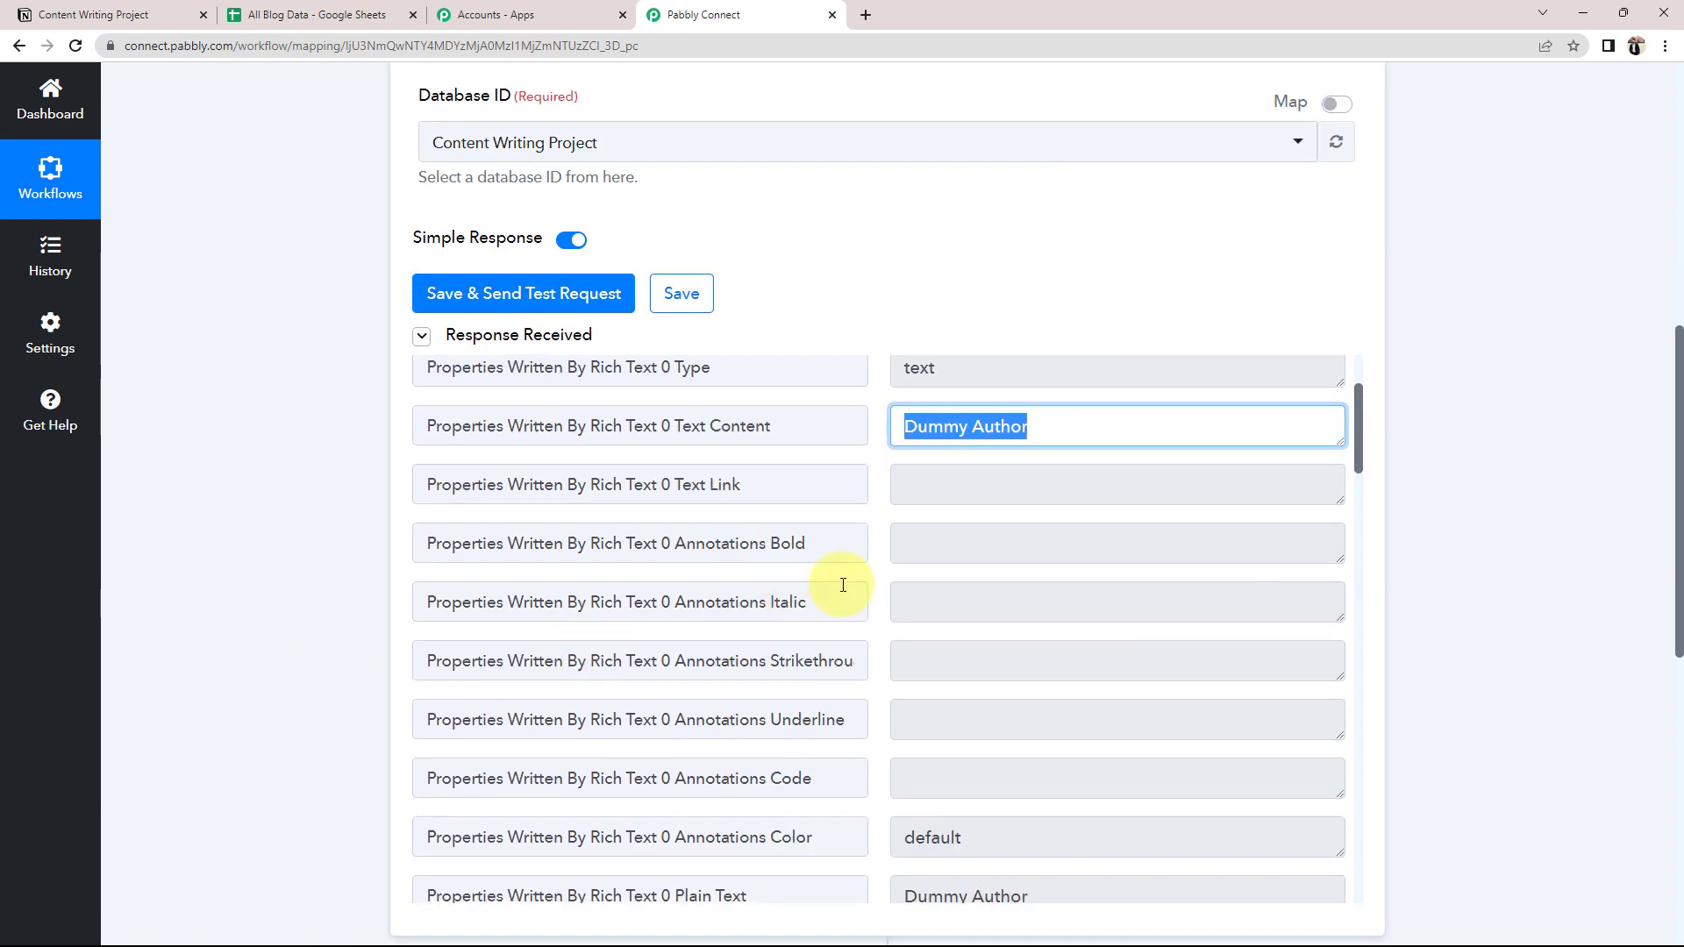
scroll(843, 585, down, 14)
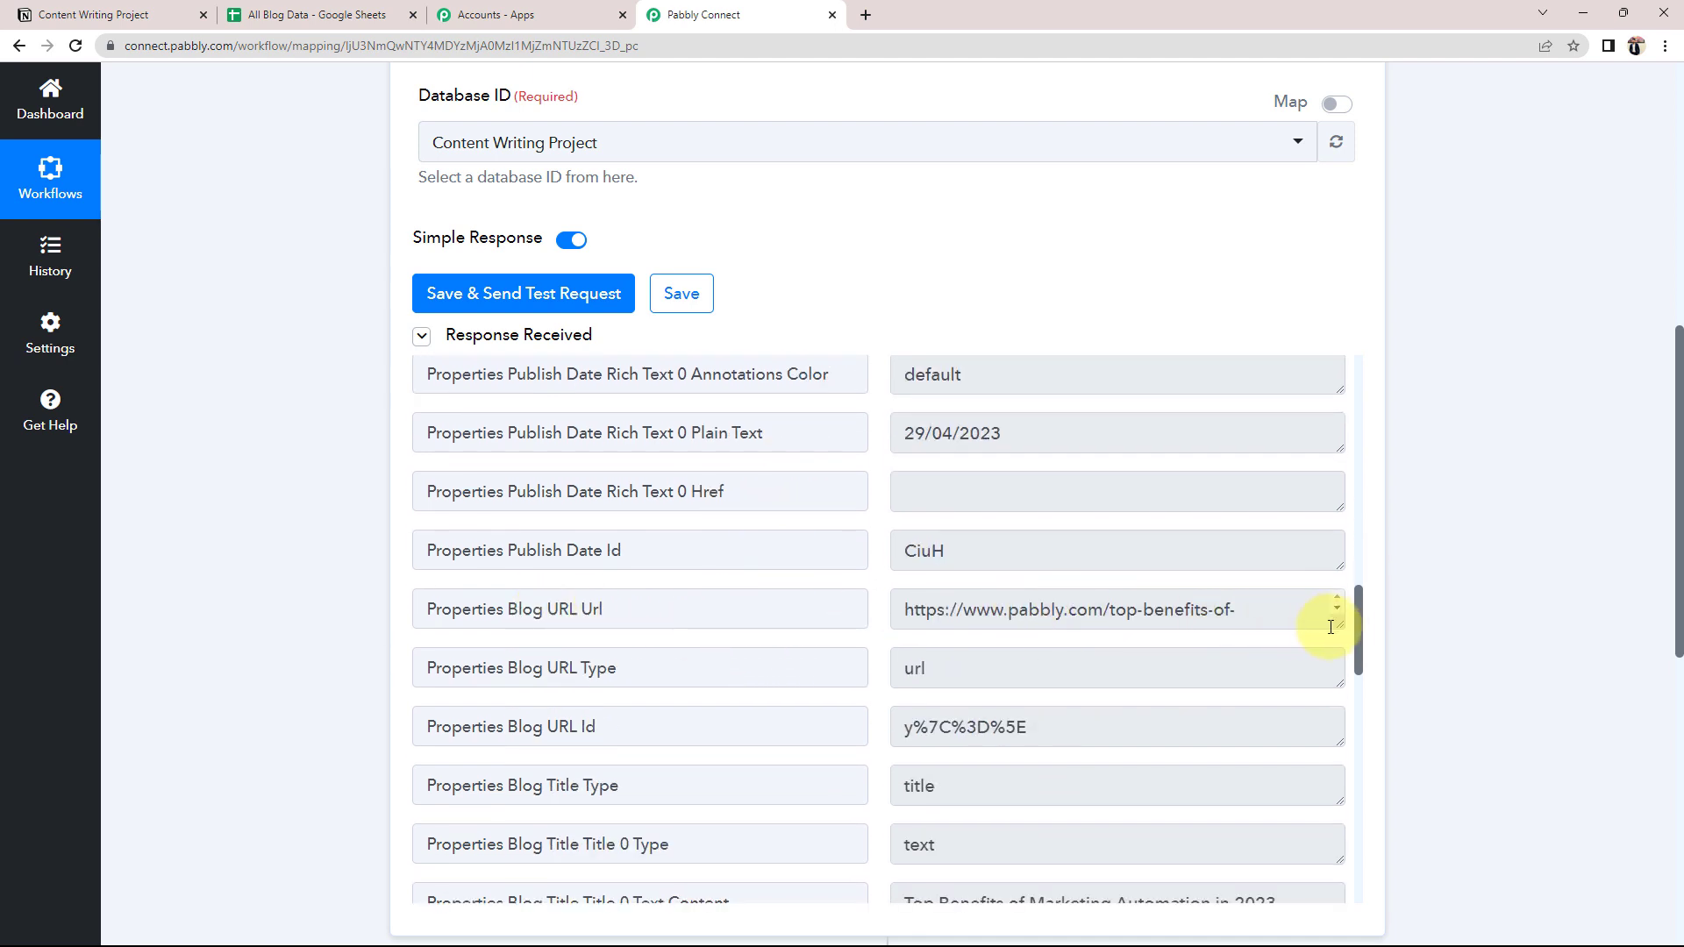
scroll(882, 689, down, 3)
drag(900, 640, 1295, 642)
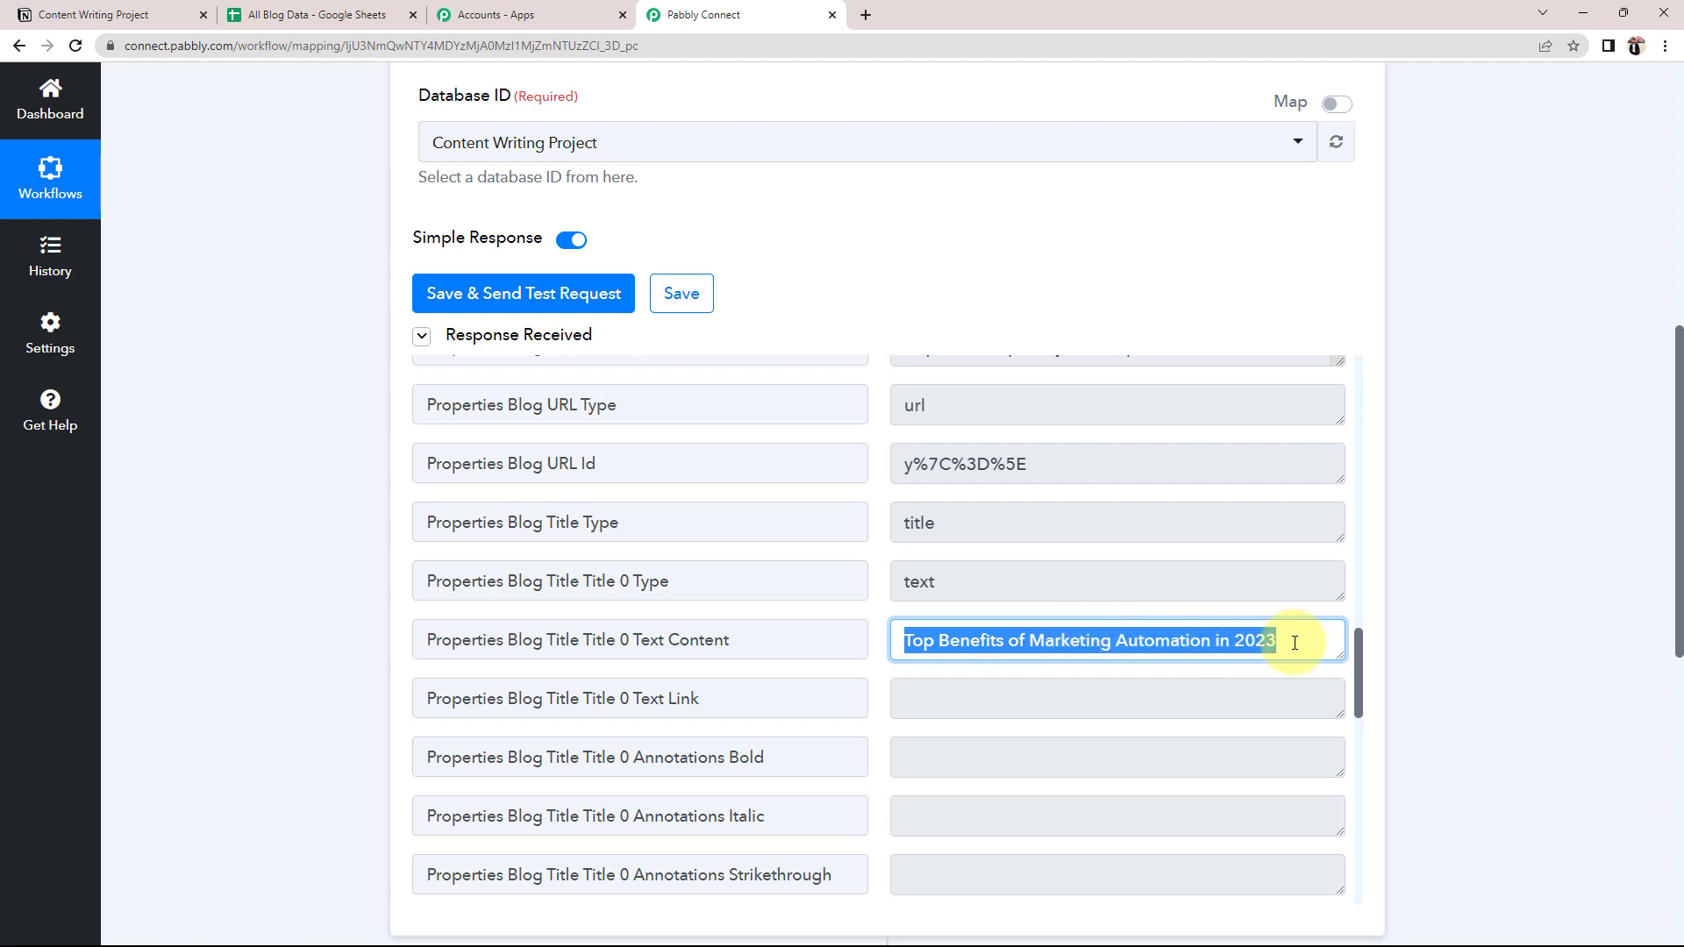
scroll(1090, 646, down, 6)
scroll(970, 696, up, 8)
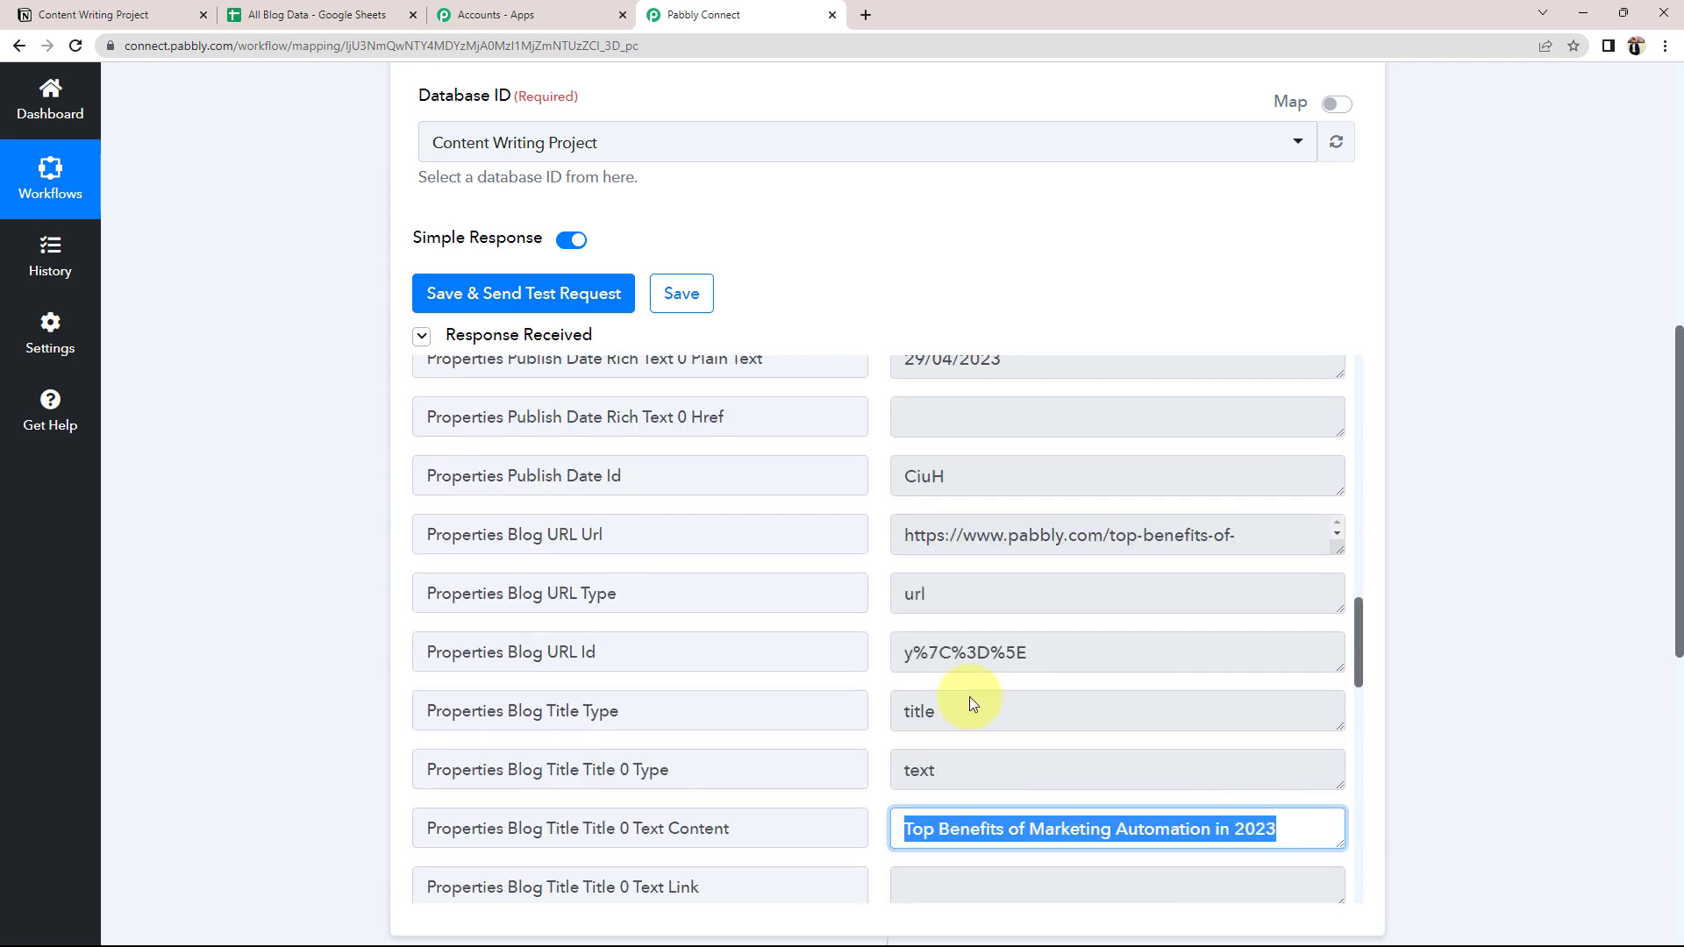
click(254, 676)
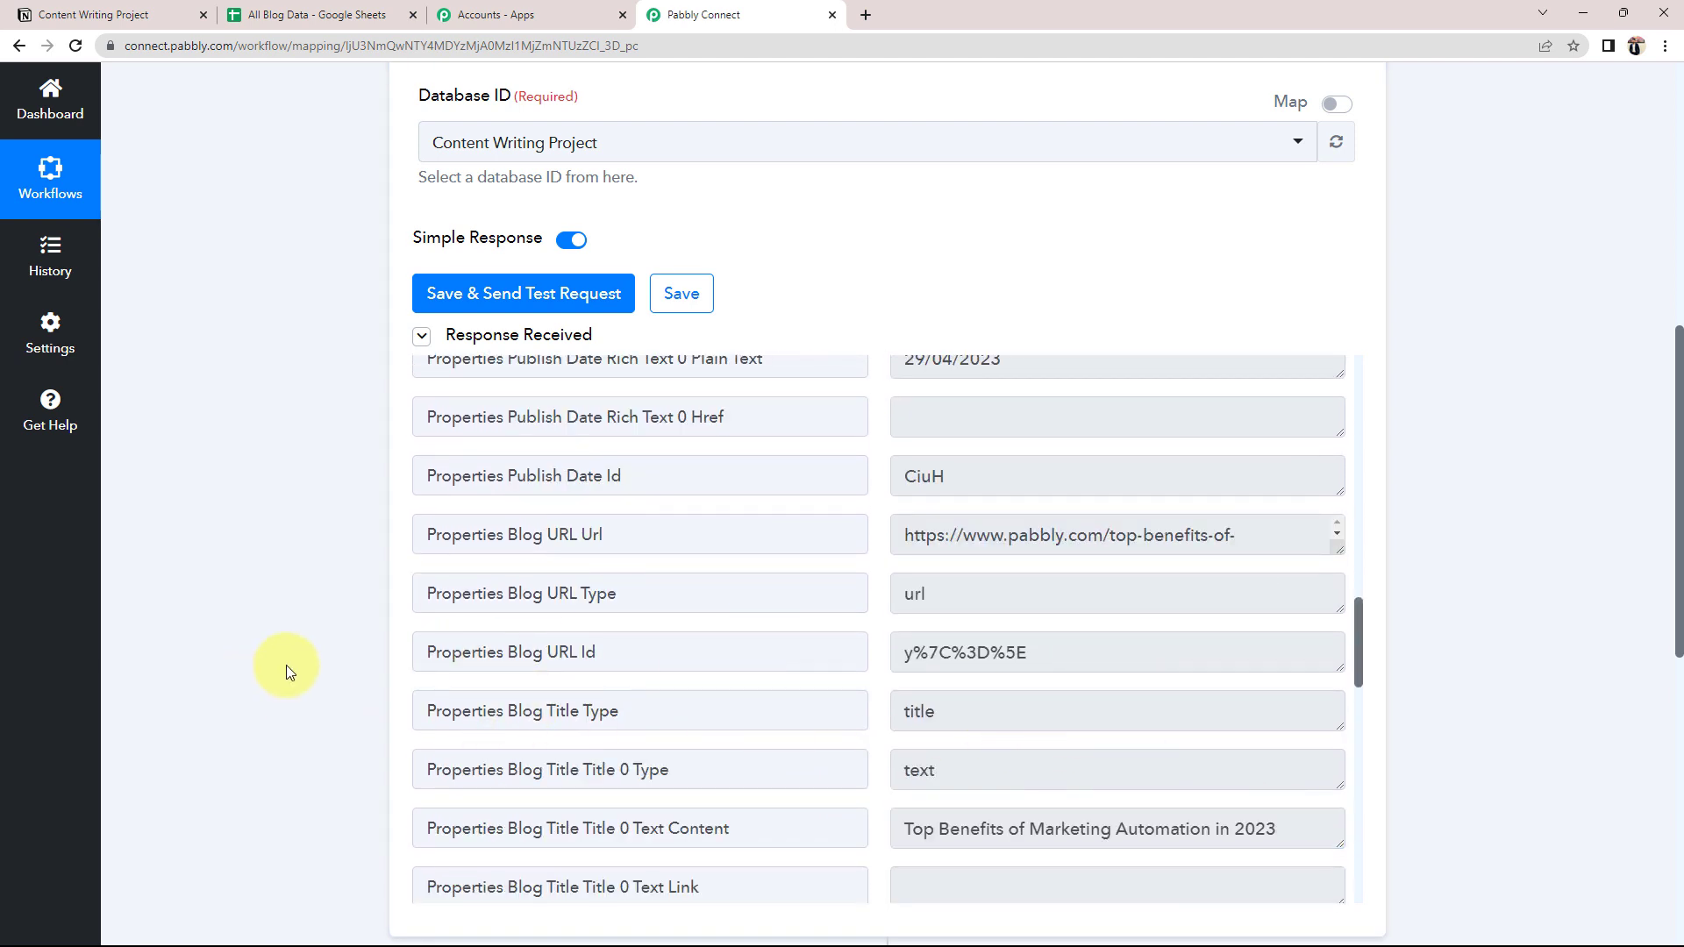
scroll(286, 665, up, 8)
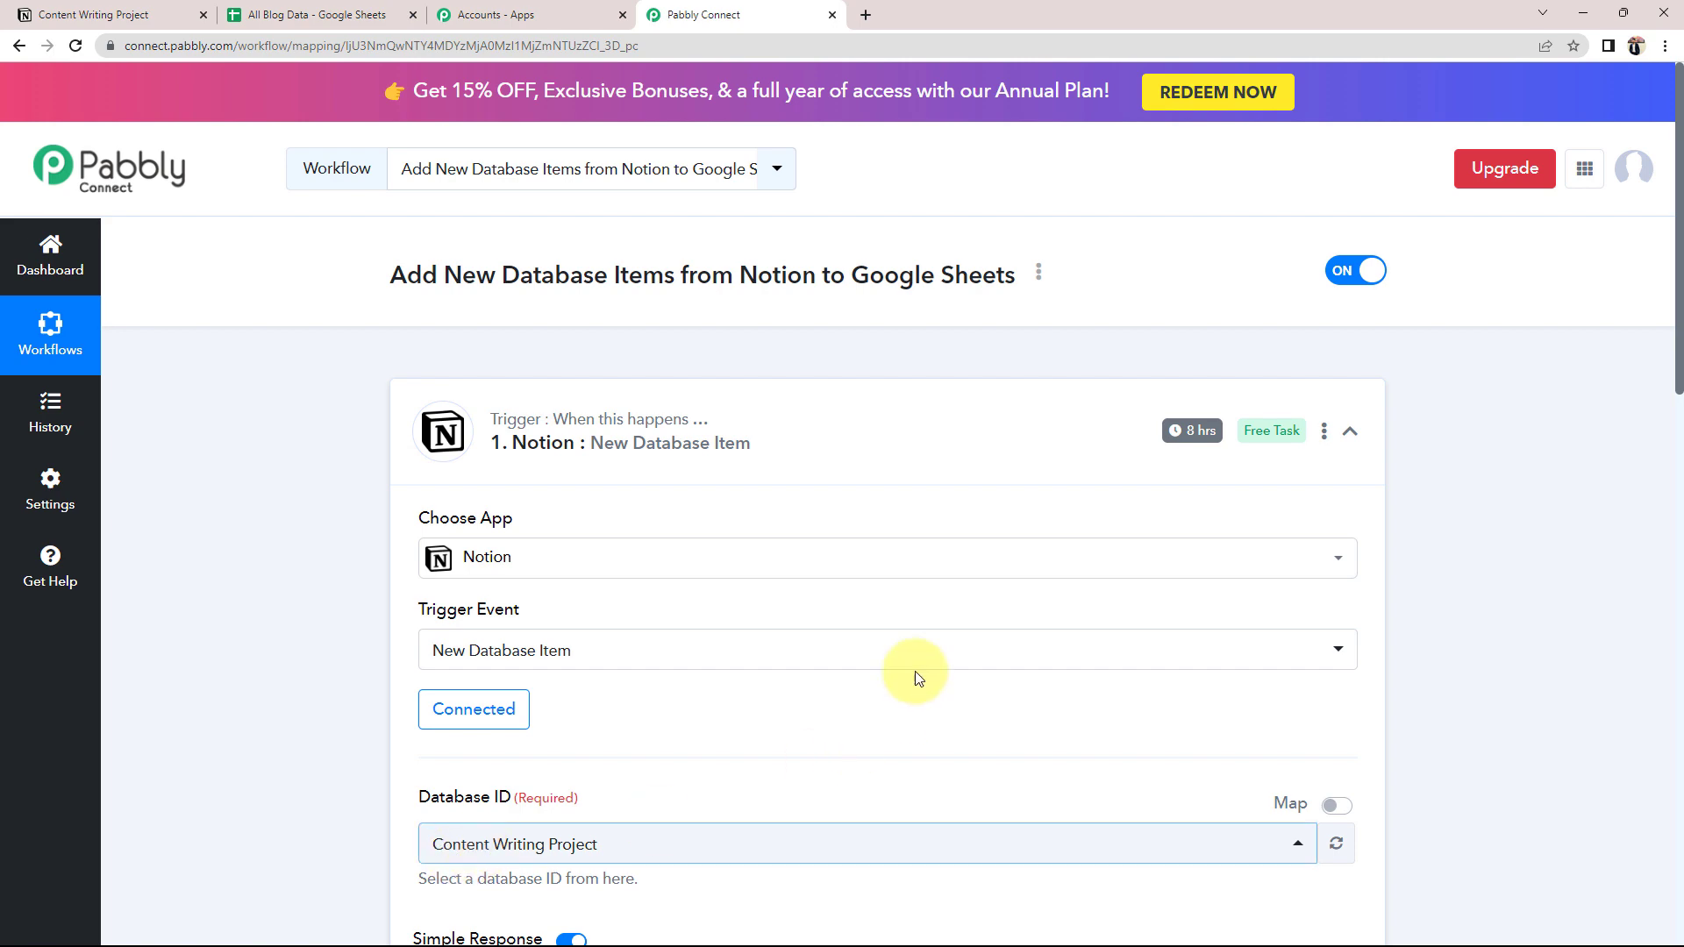
scroll(260, 686, down, 3)
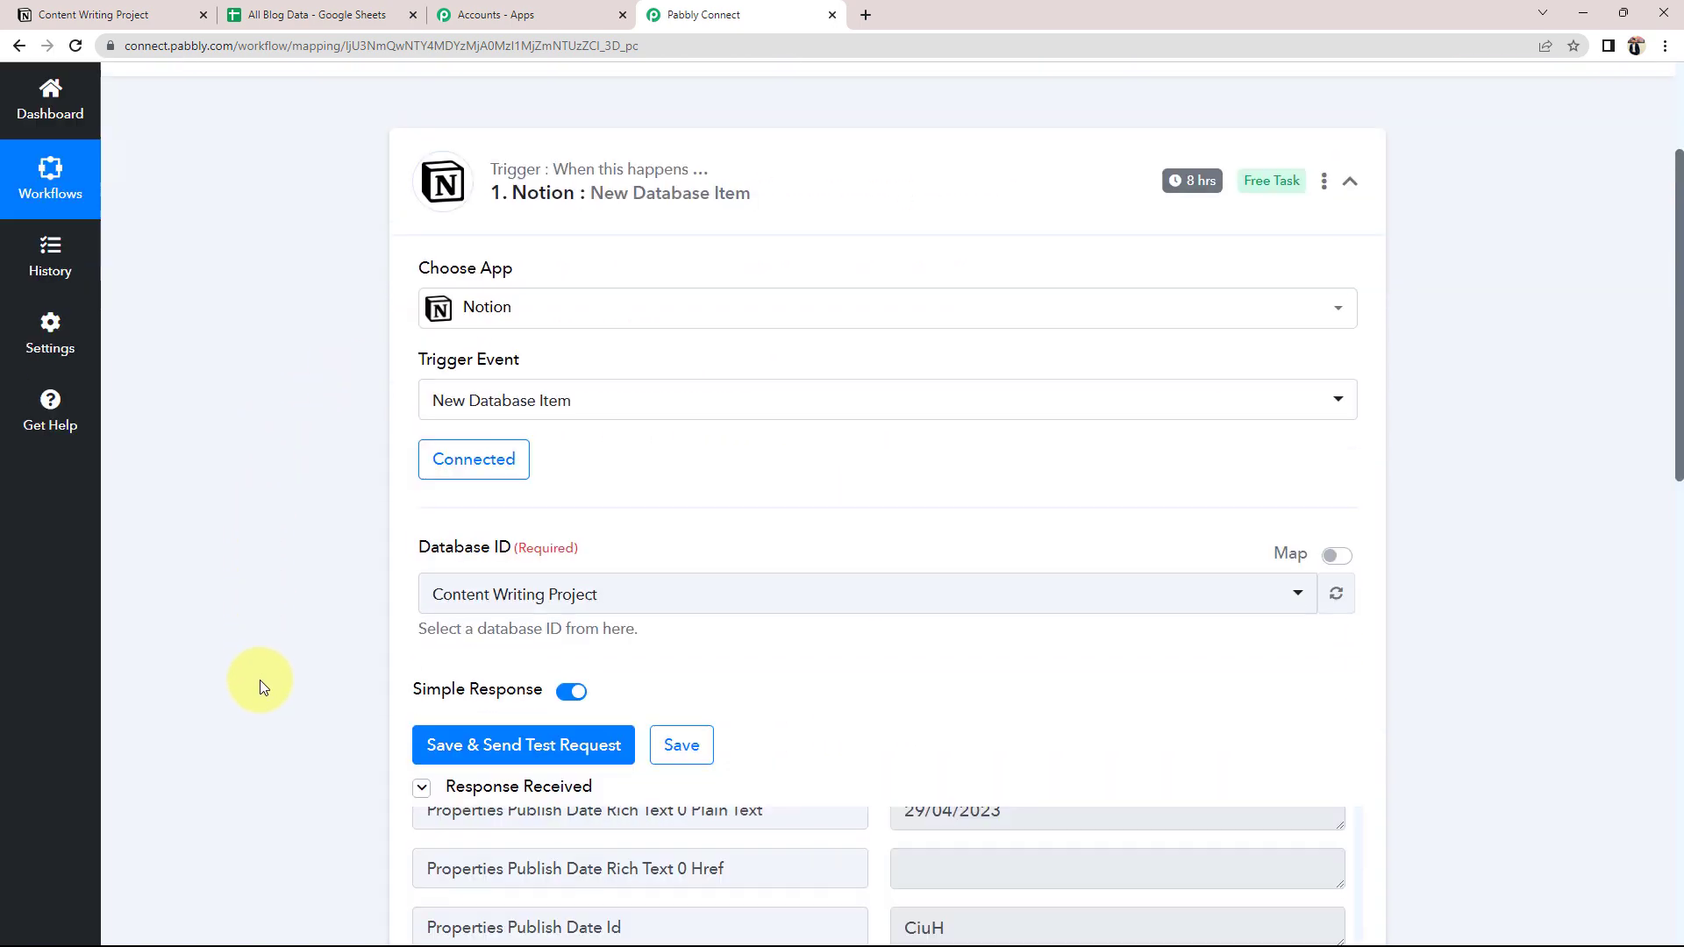
scroll(313, 647, up, 3)
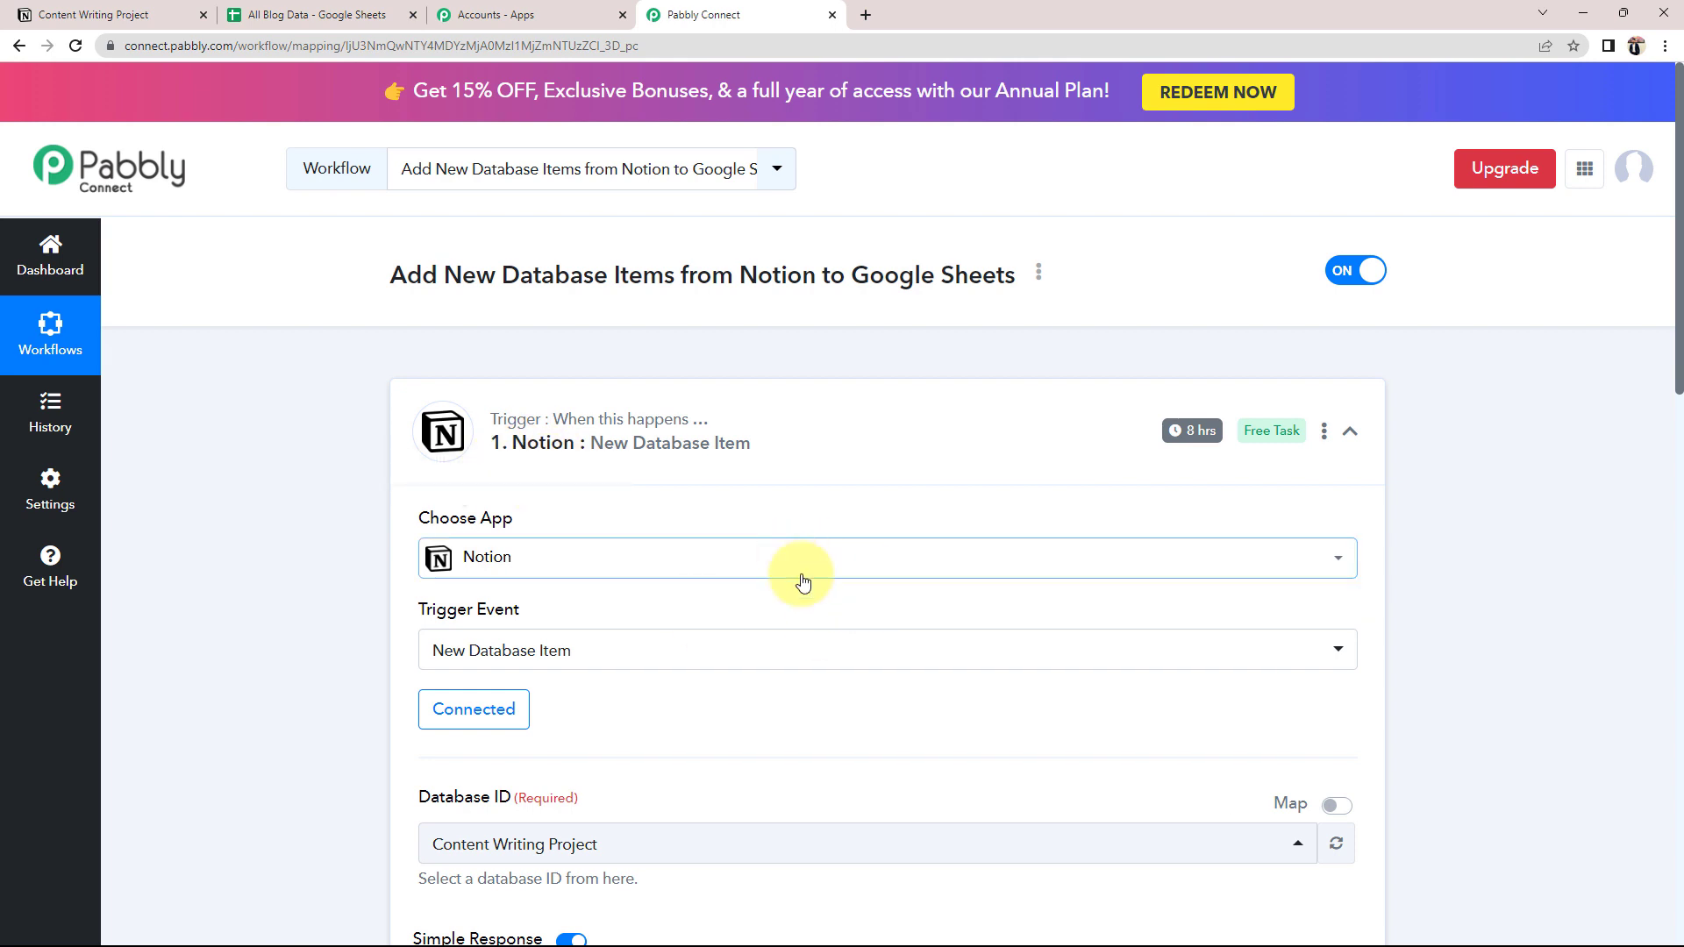
mouse_move(1183, 449)
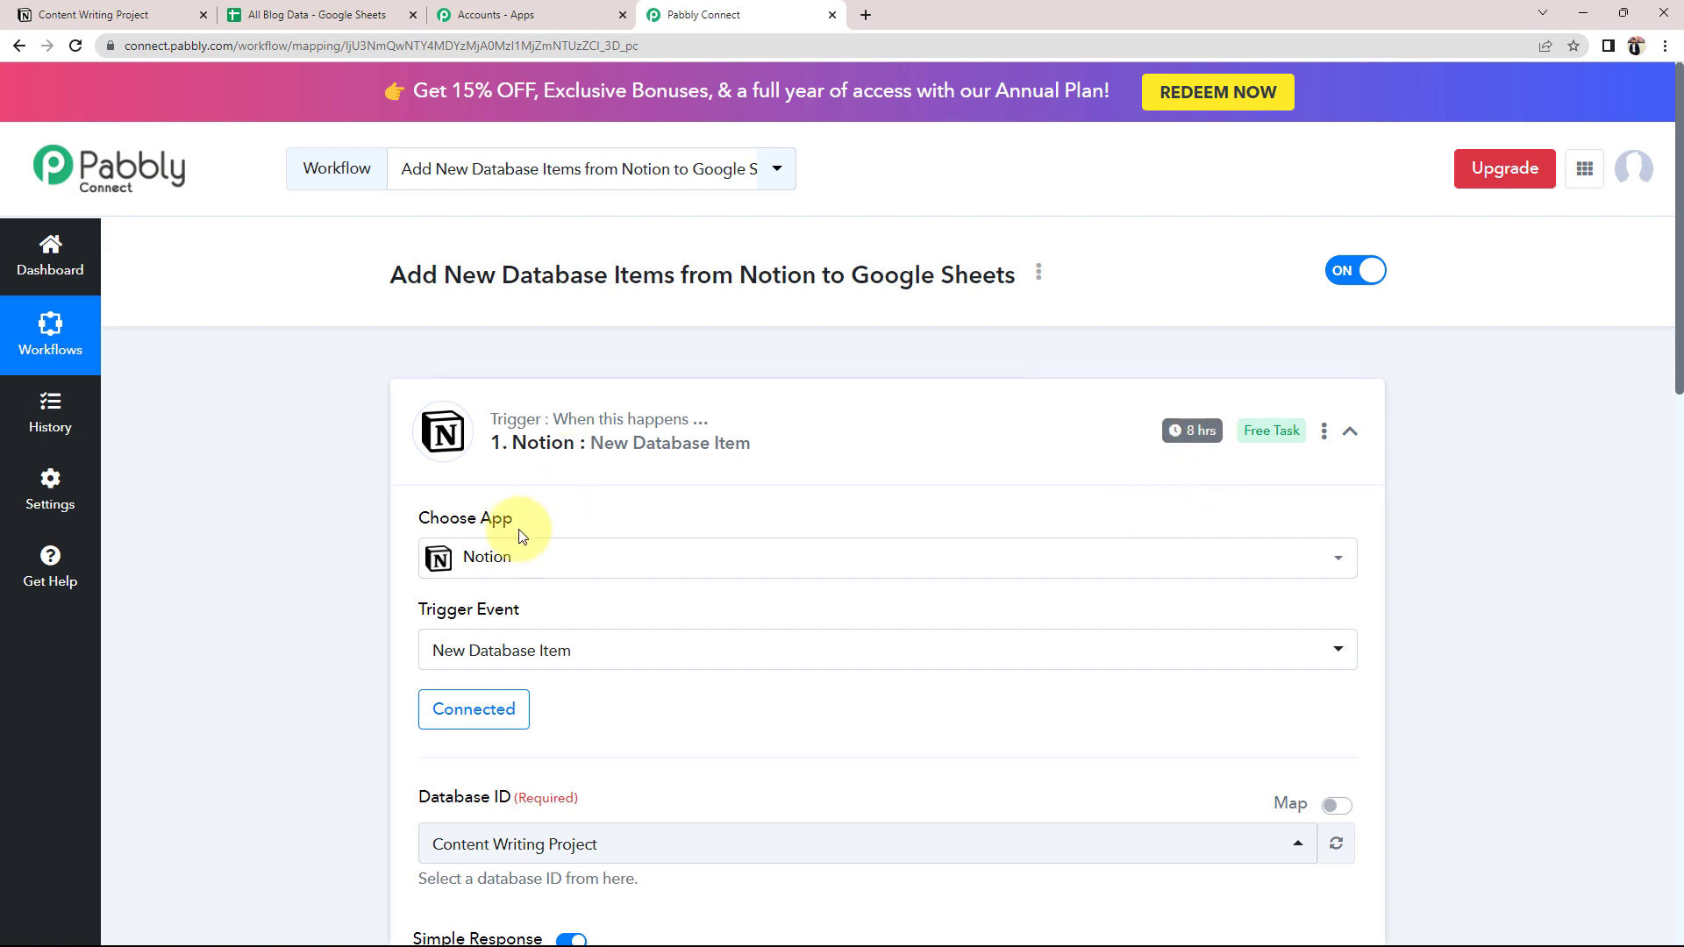
Choose Google Sheets as the app for the workflow's action step.
scroll(193, 639, down, 6)
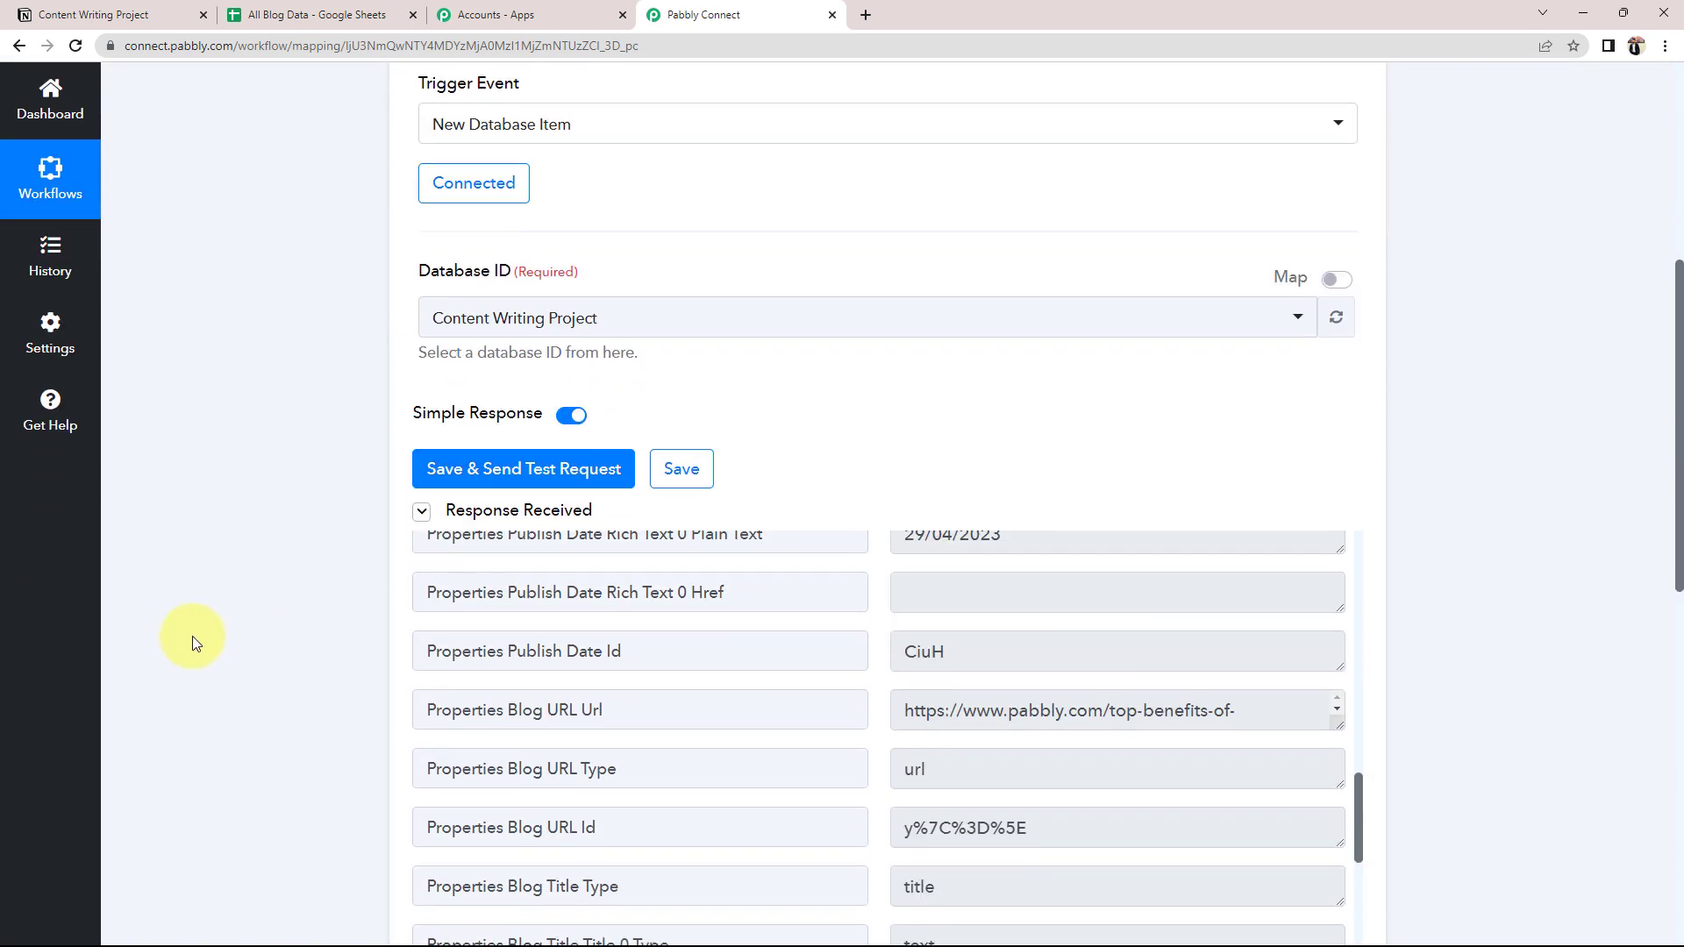
scroll(192, 639, down, 8)
click(646, 578)
scroll(493, 566, down, 2)
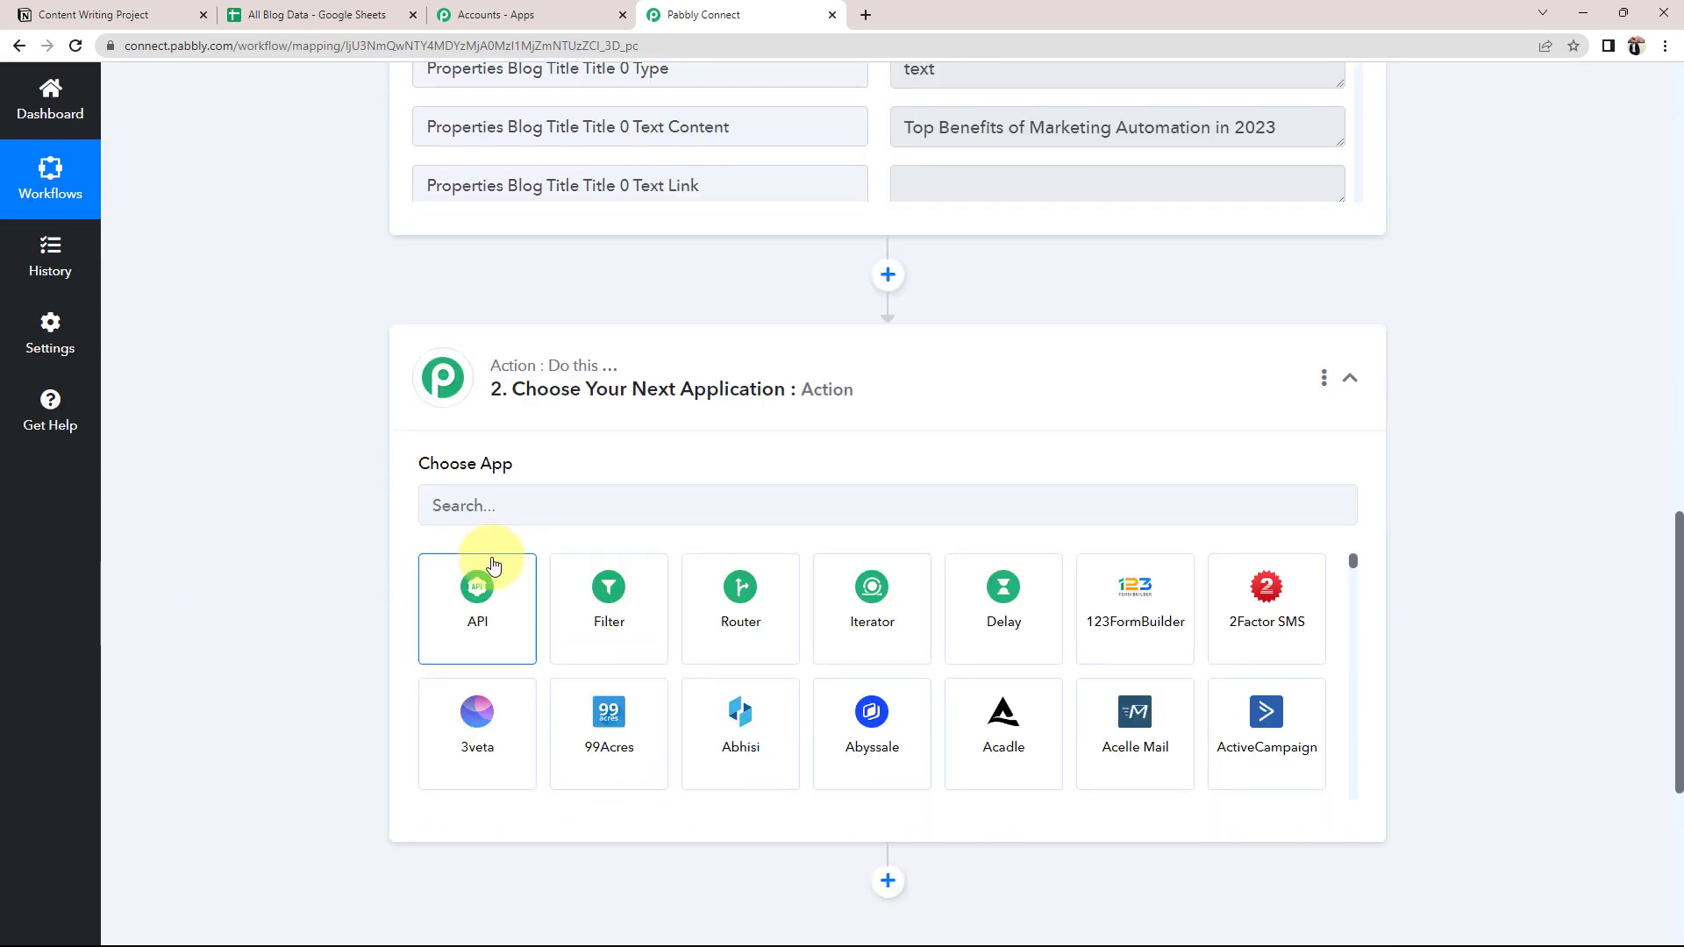
click(482, 507)
text(g)
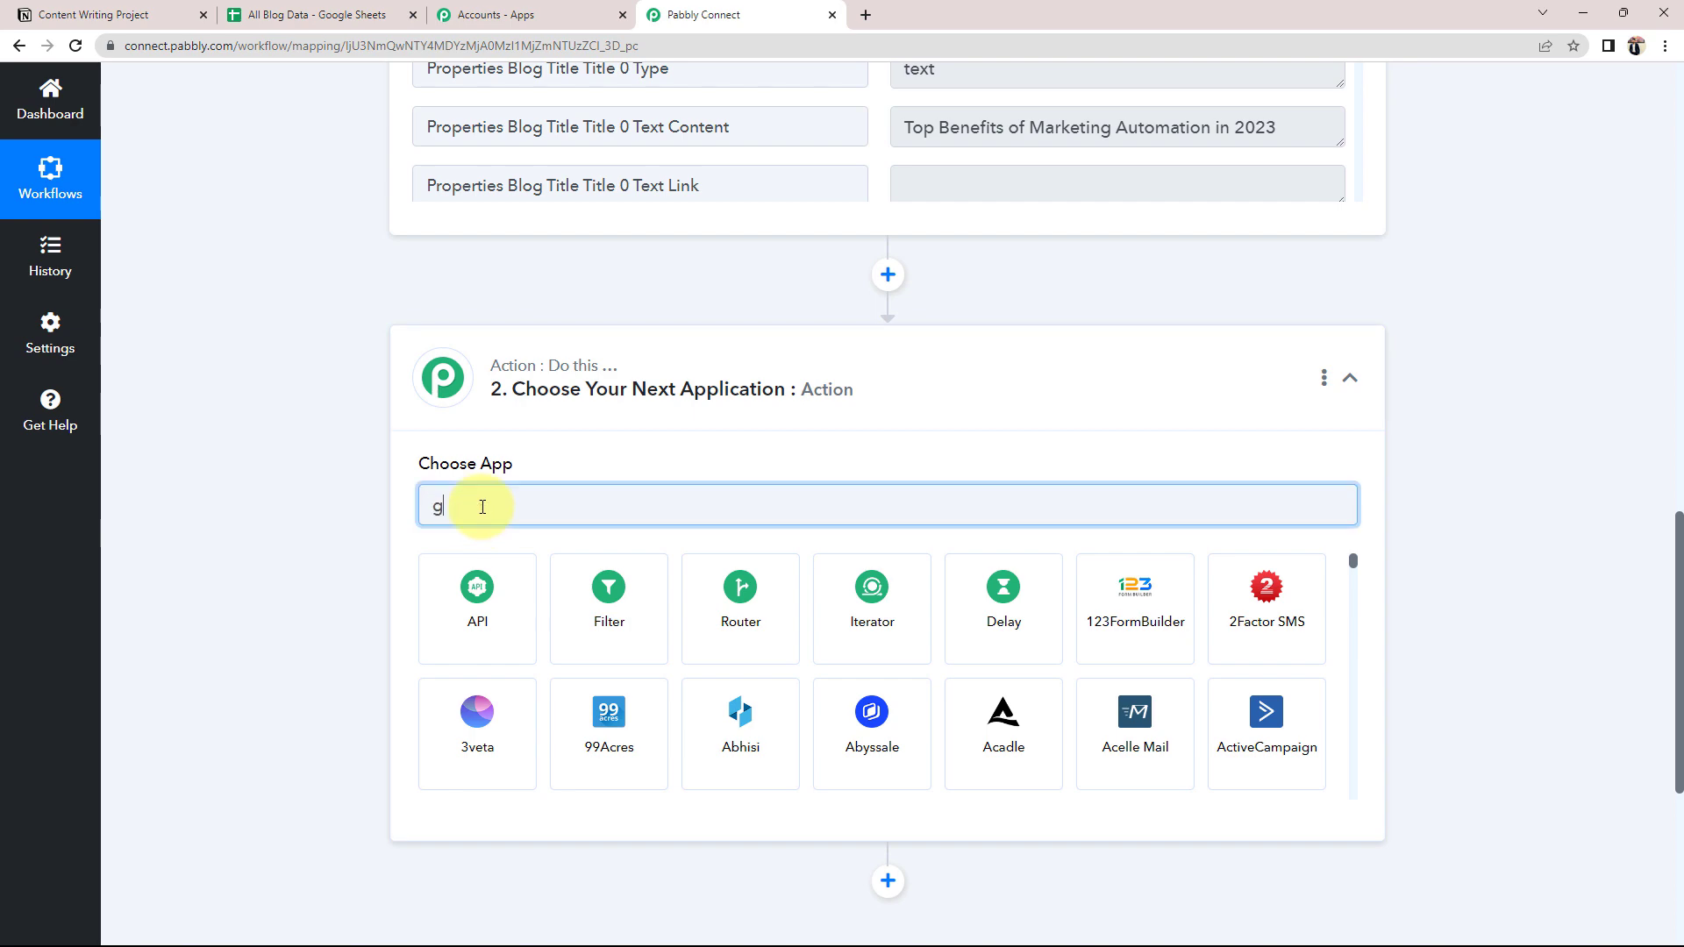
text(oogl)
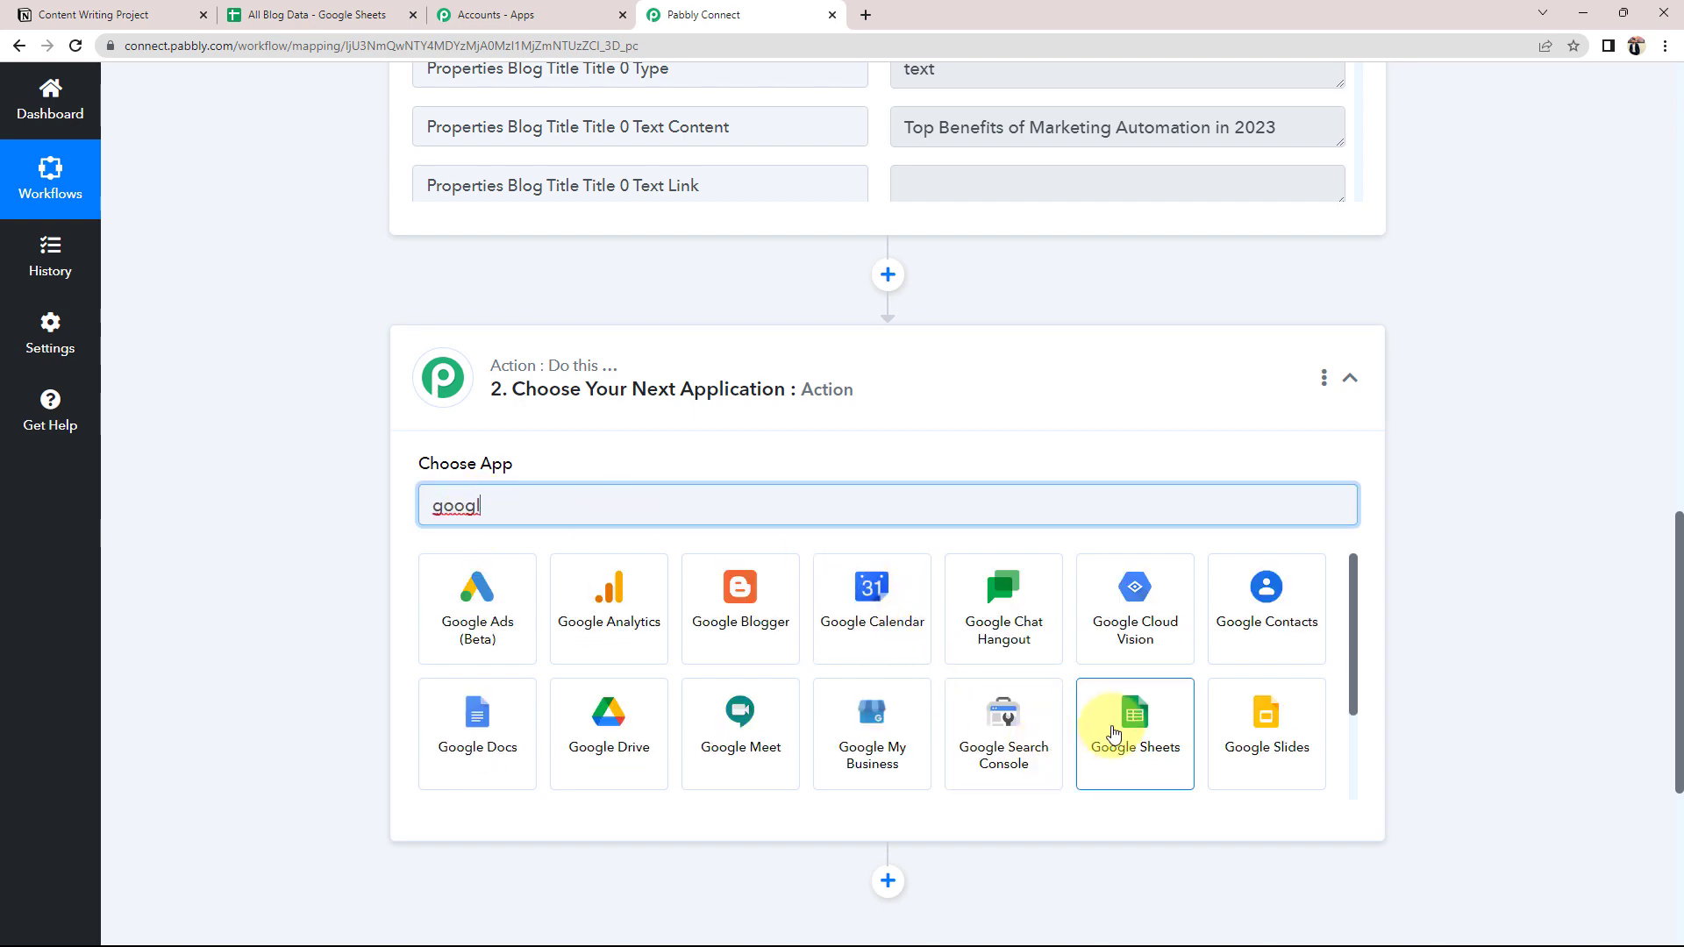
click(1111, 726)
Compare the Notion table with the All Blog Data sheet, and set the Google Sheets action event to Add New Row.
click(114, 7)
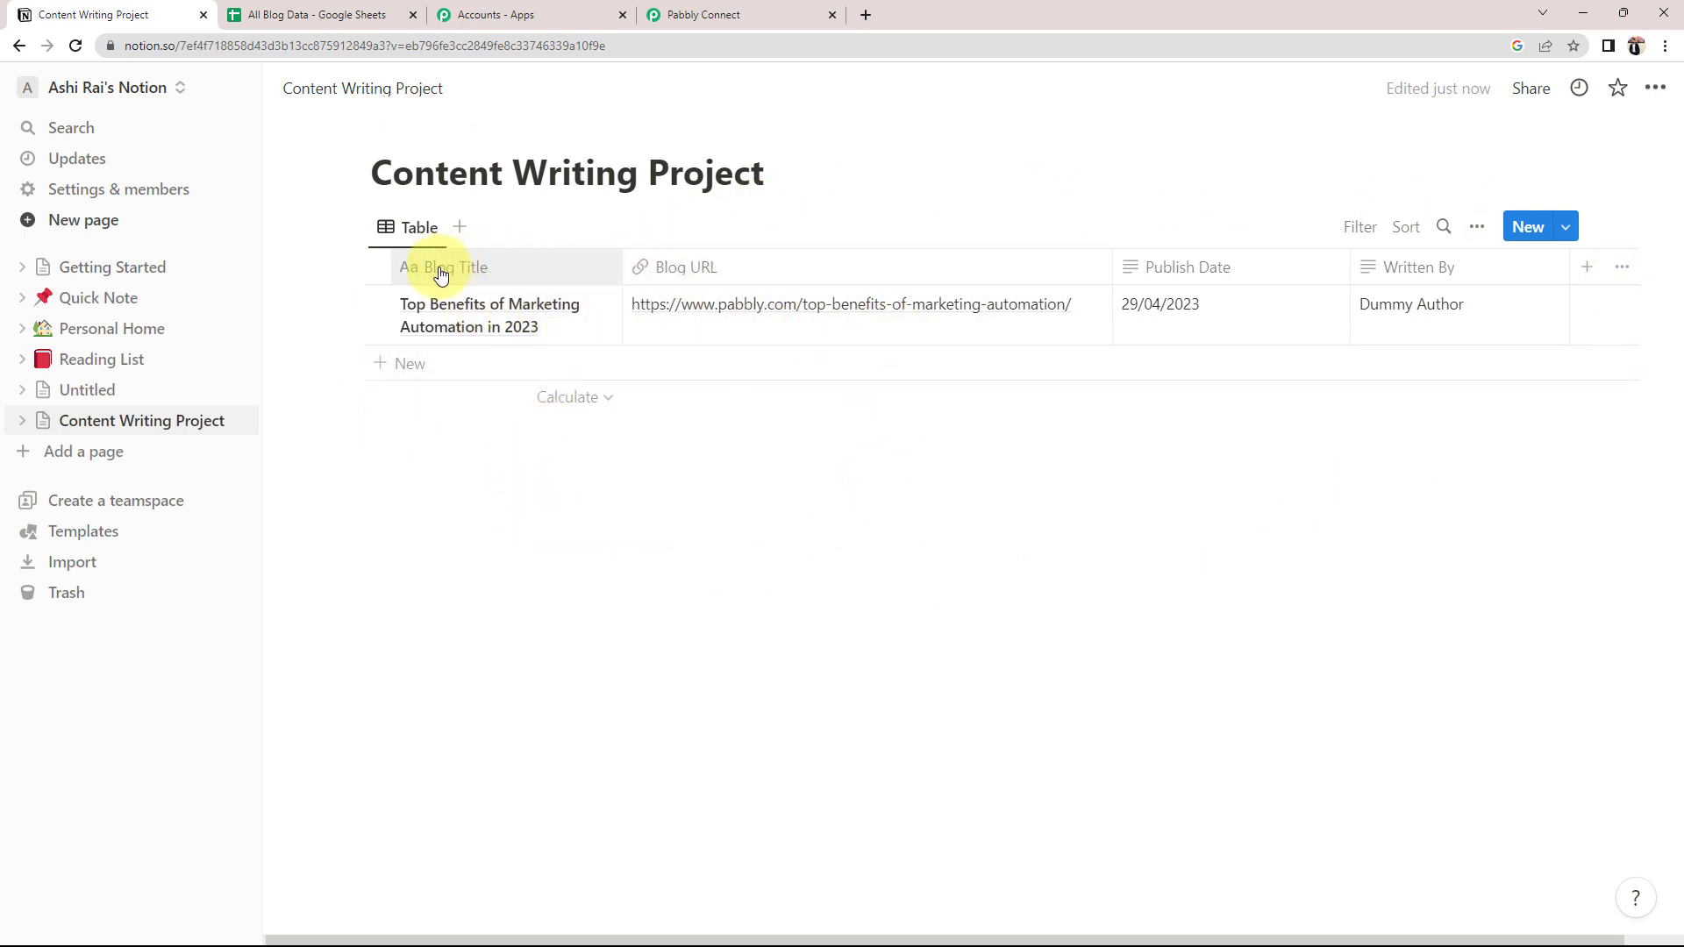
click(365, 14)
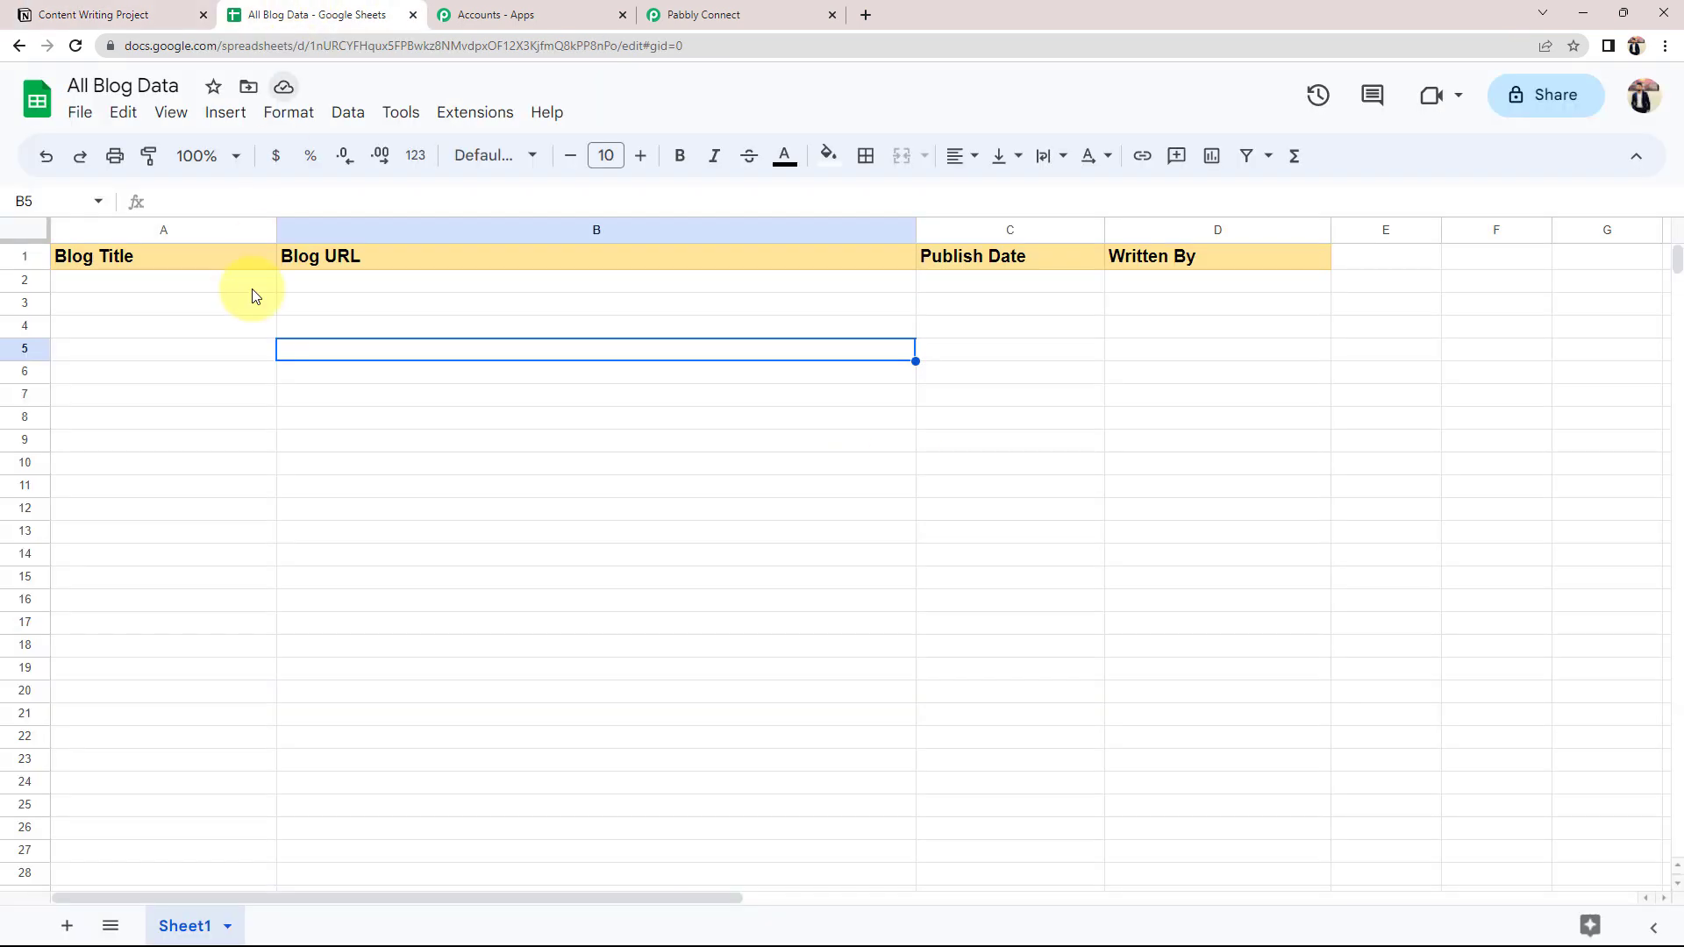
click(736, 10)
scroll(230, 607, down, 1)
click(537, 505)
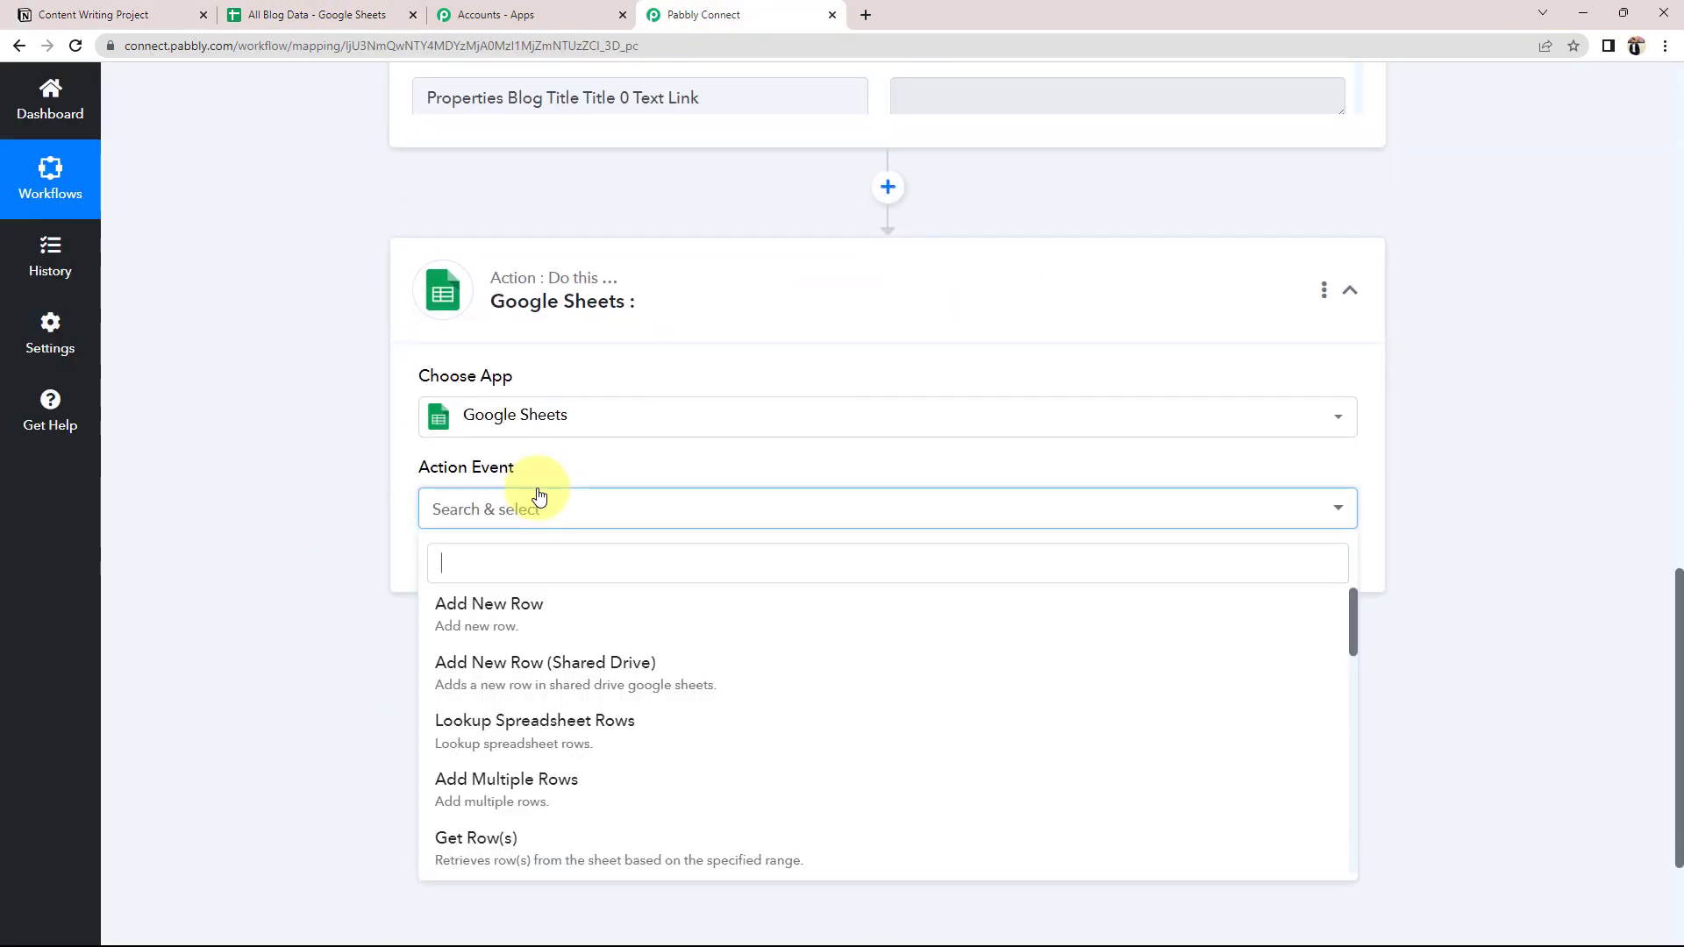
click(439, 614)
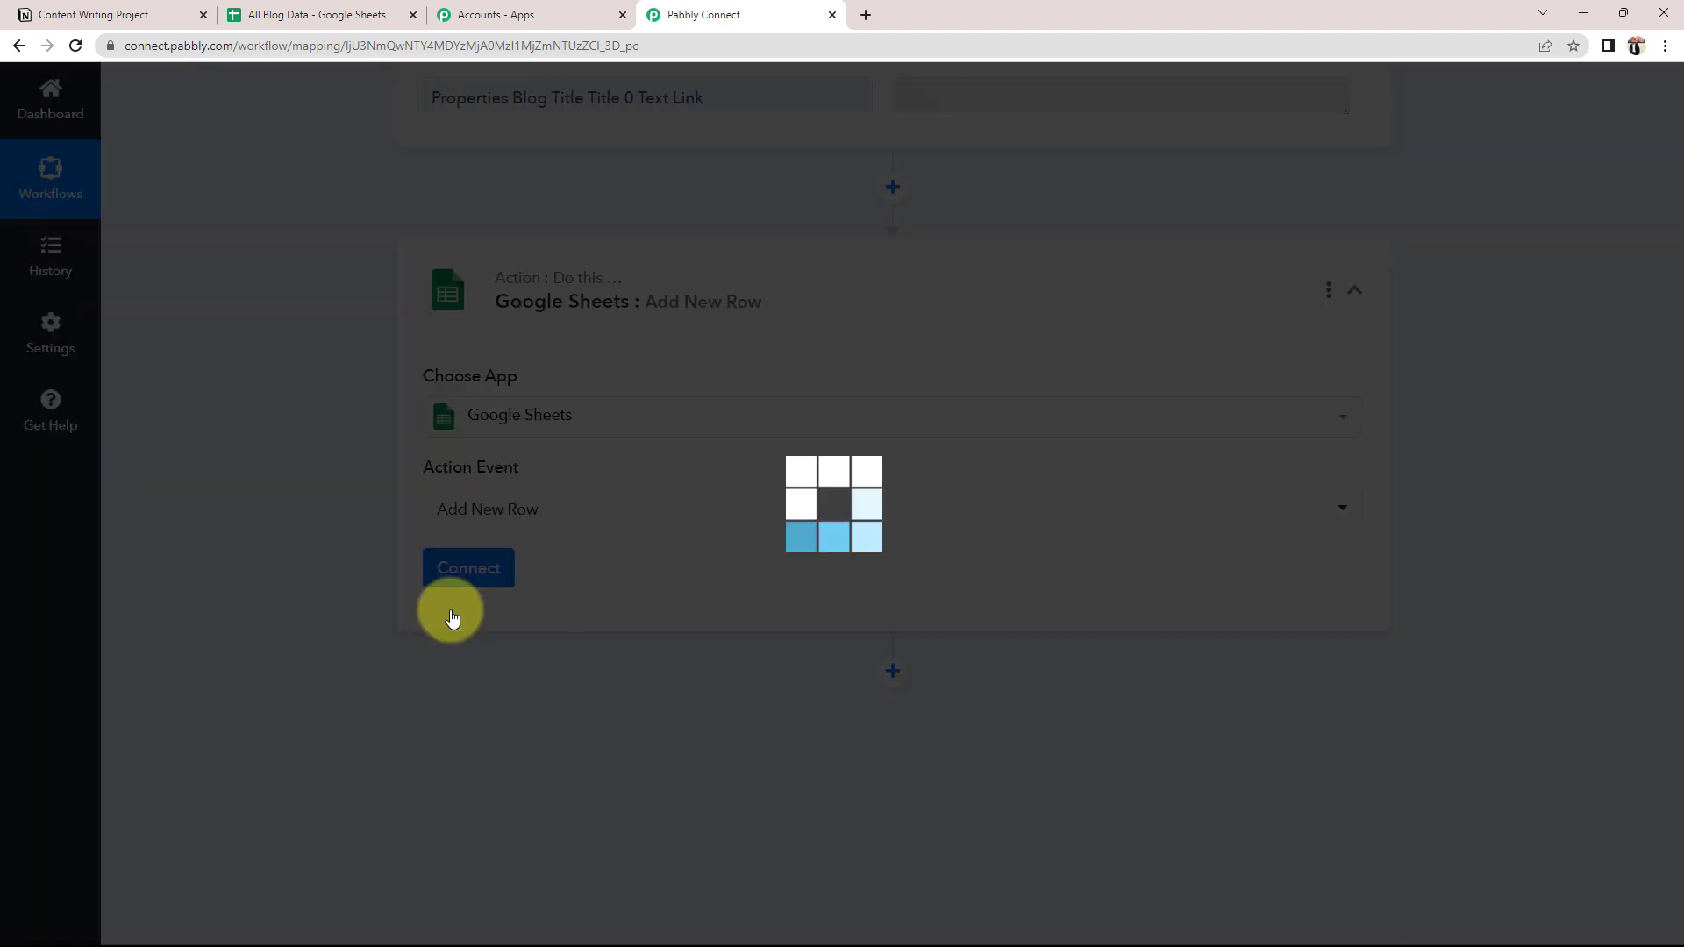
Connect Google Sheets to the action through a new connection, allowing Pabbly Connect Sheets to access the Google account.
click(460, 575)
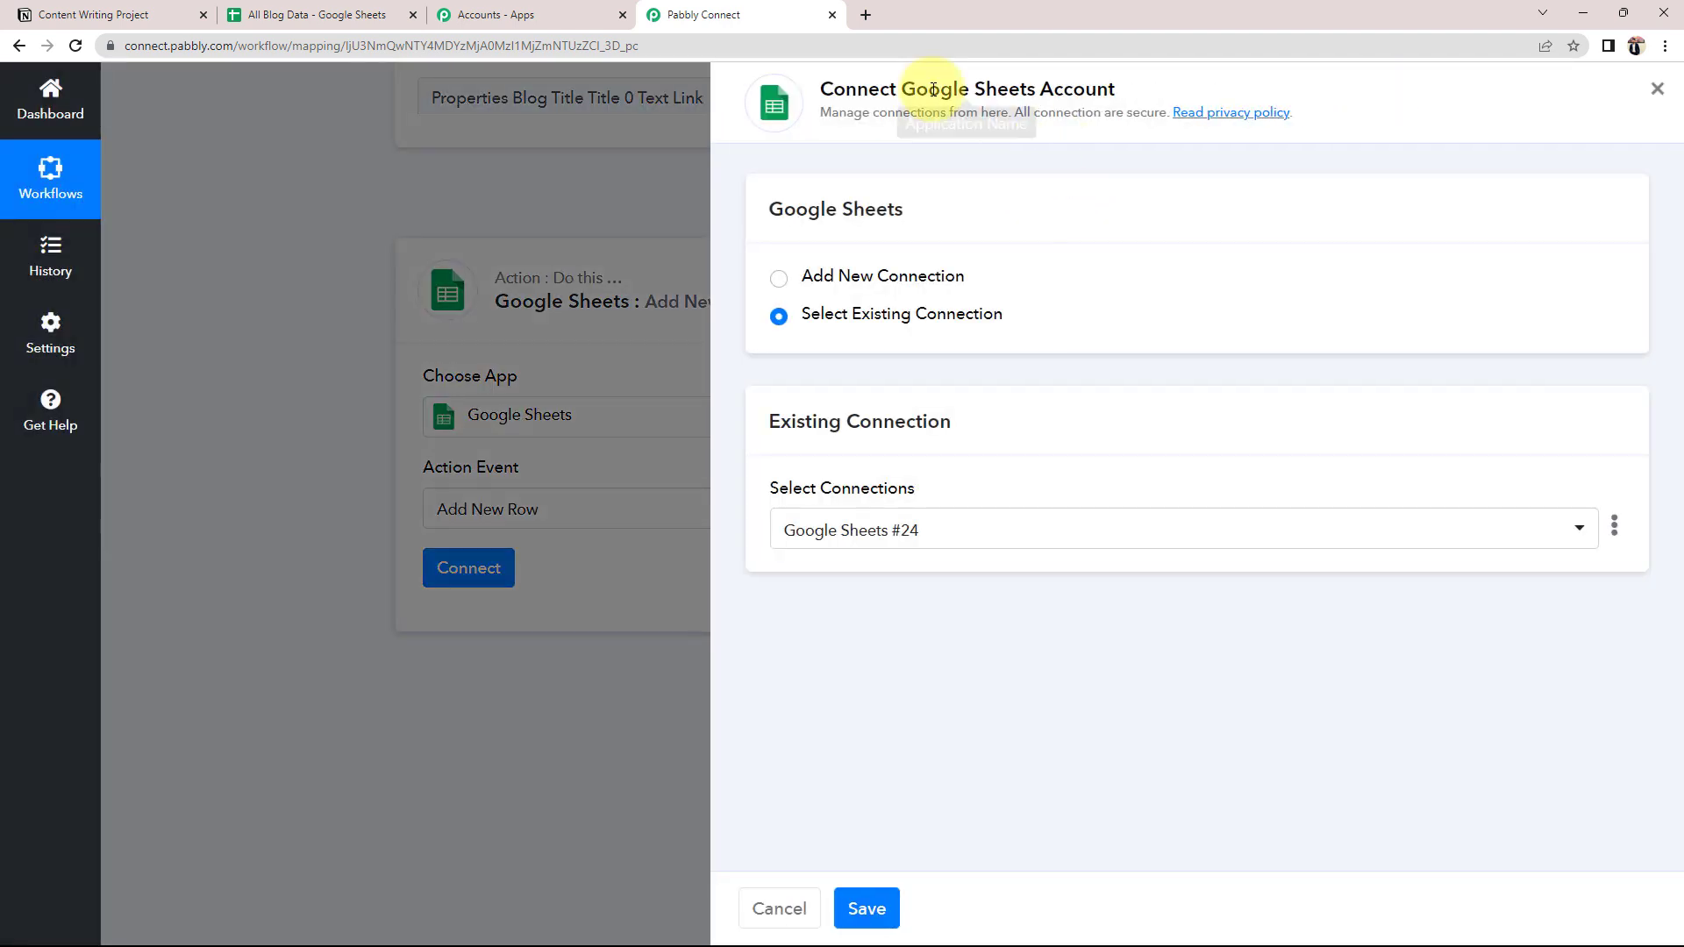
drag(901, 88, 1128, 84)
click(1033, 164)
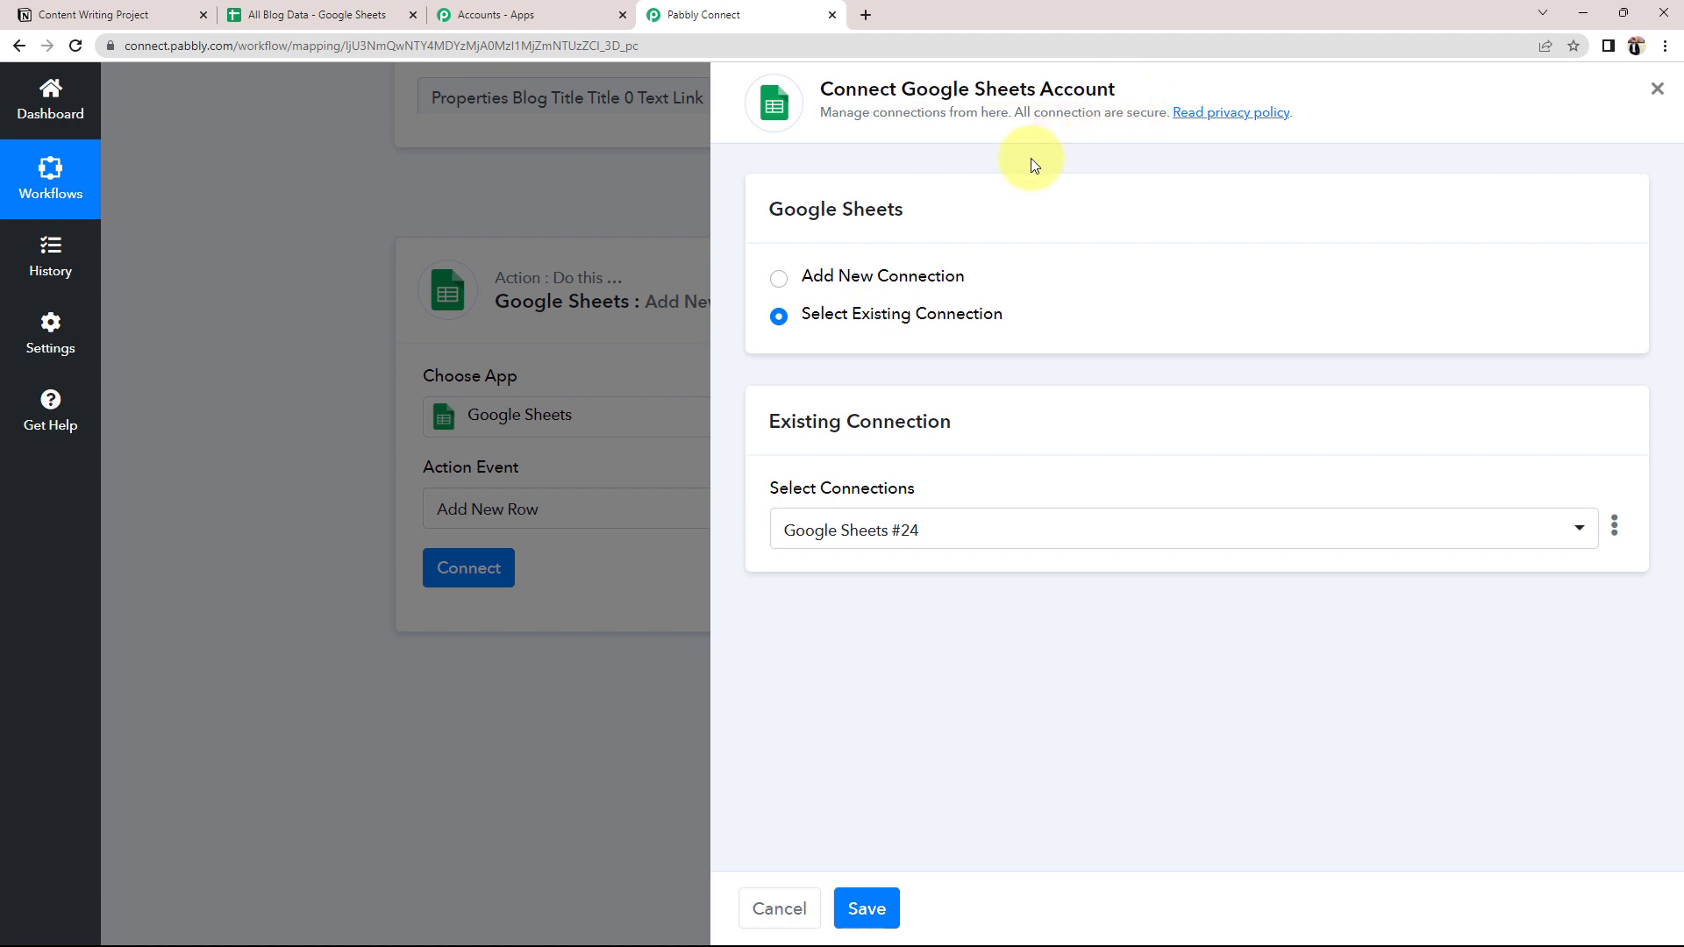
click(779, 278)
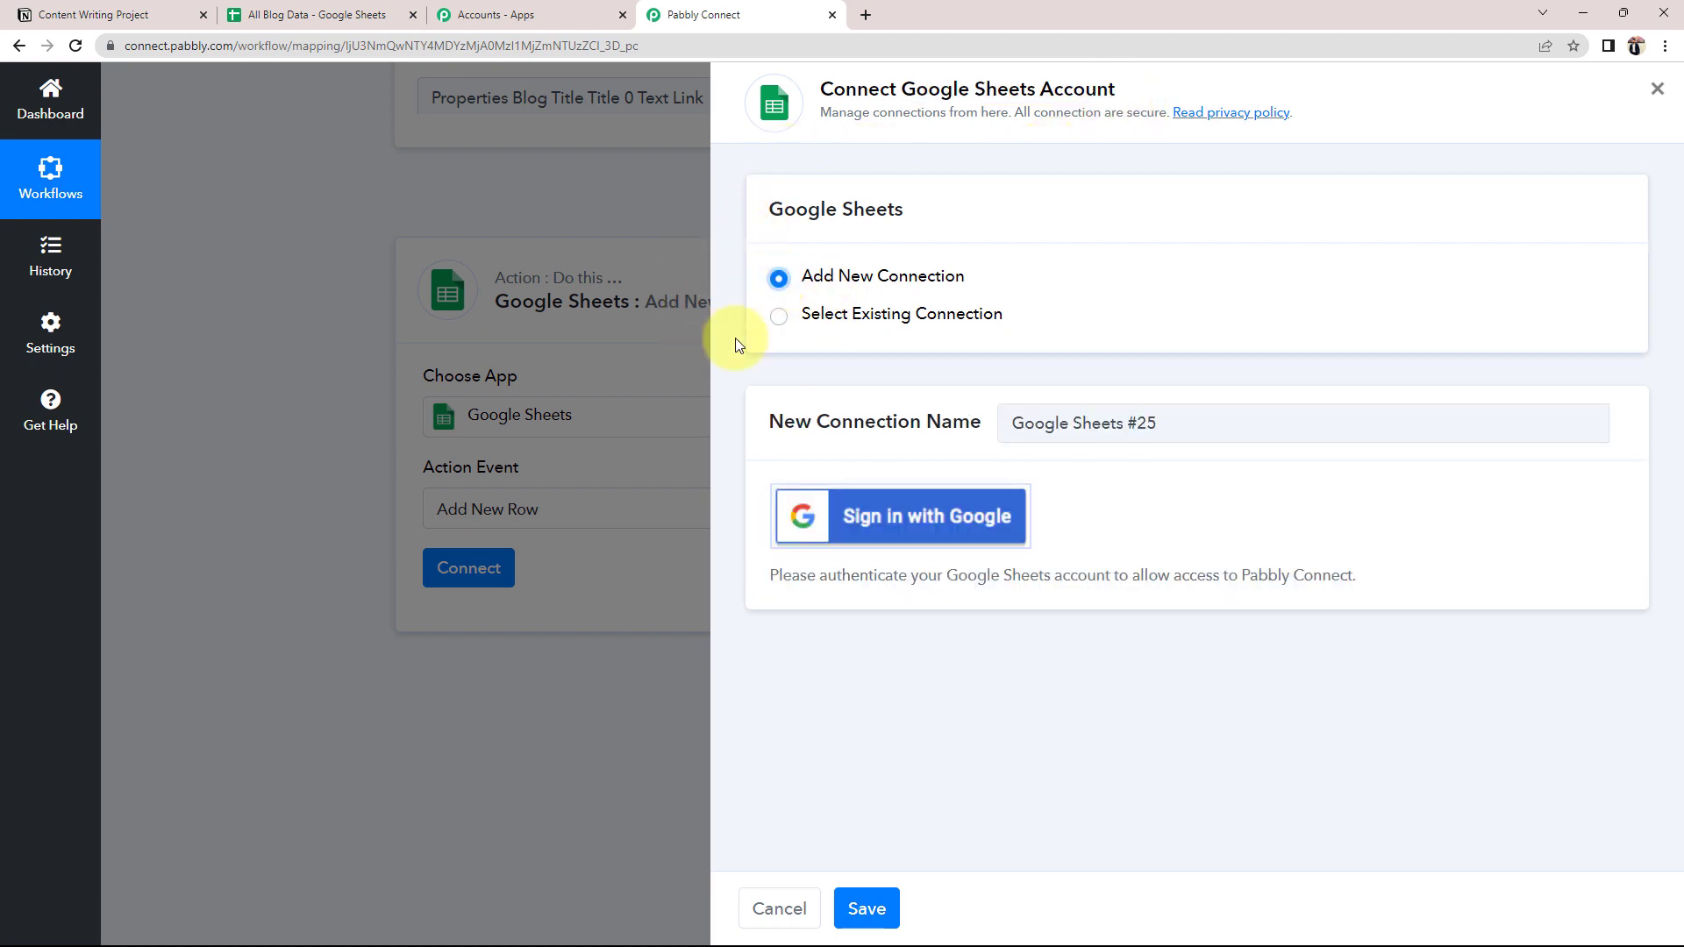
click(864, 527)
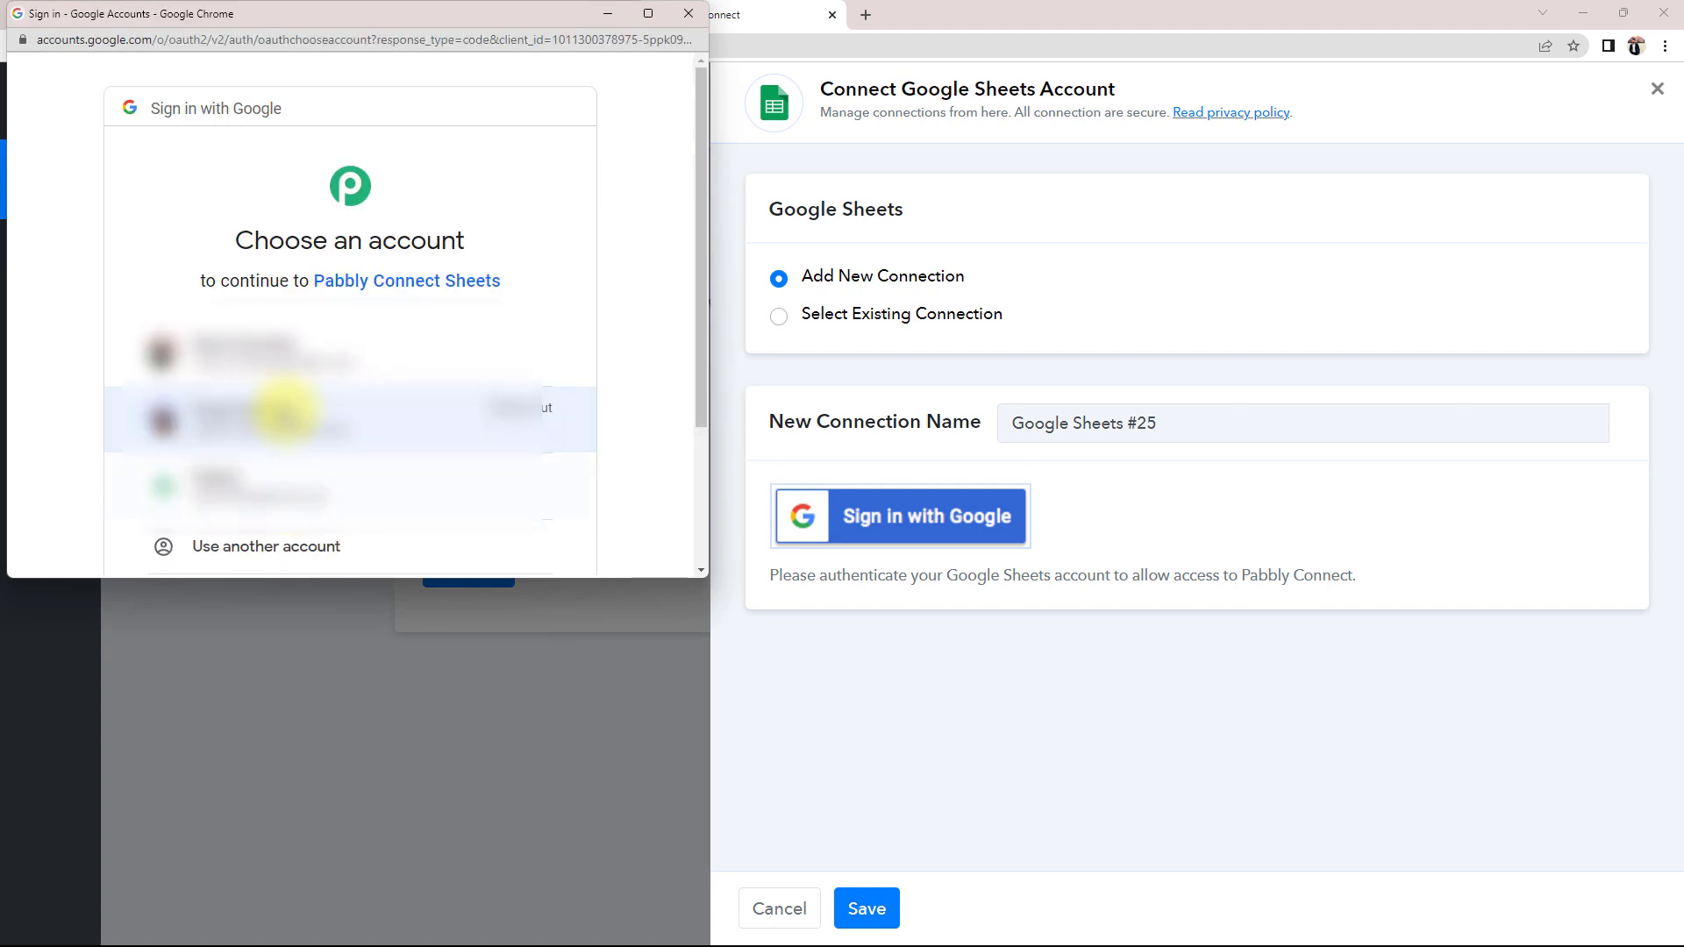
click(234, 354)
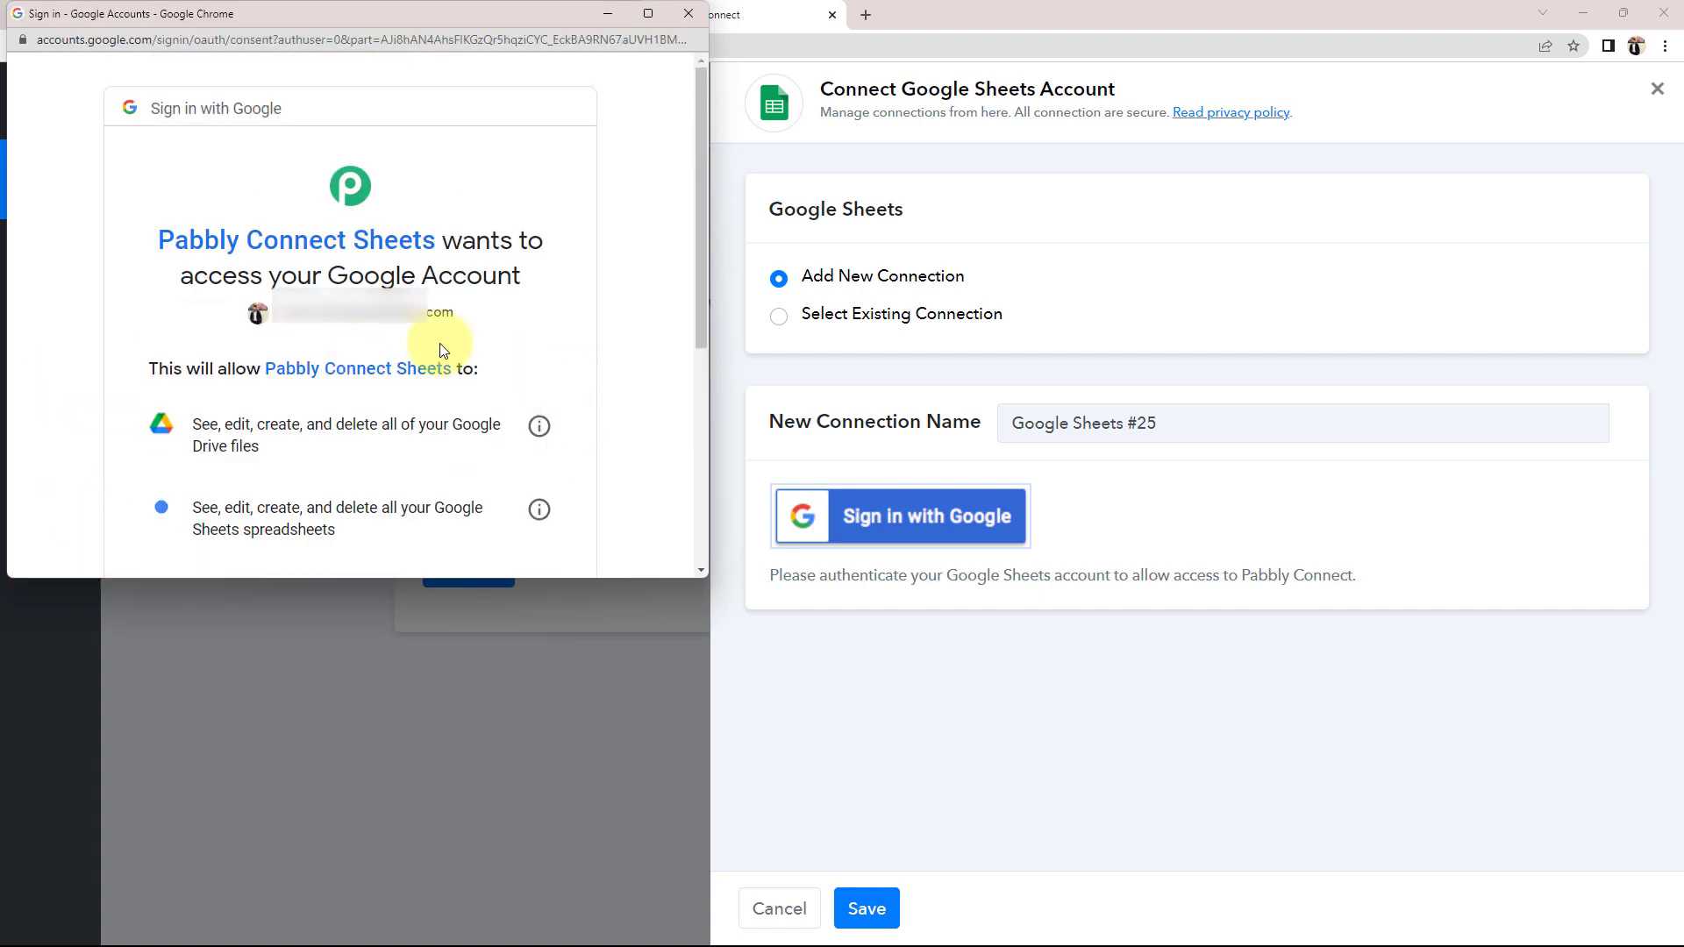
scroll(439, 339, down, 5)
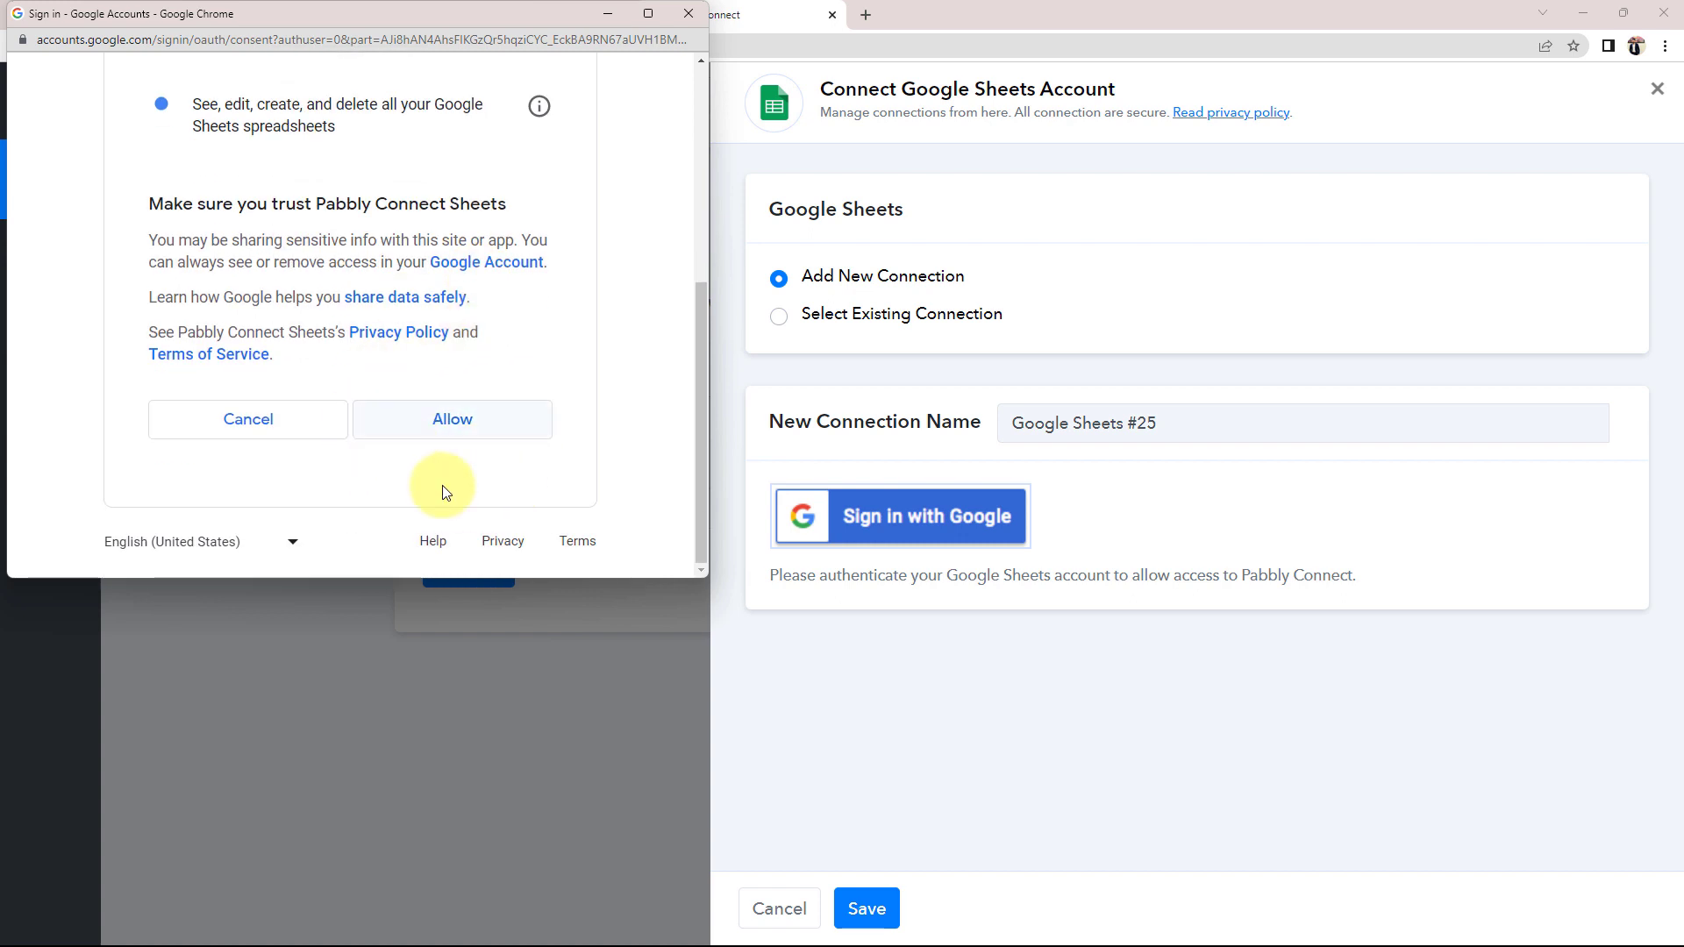
click(455, 436)
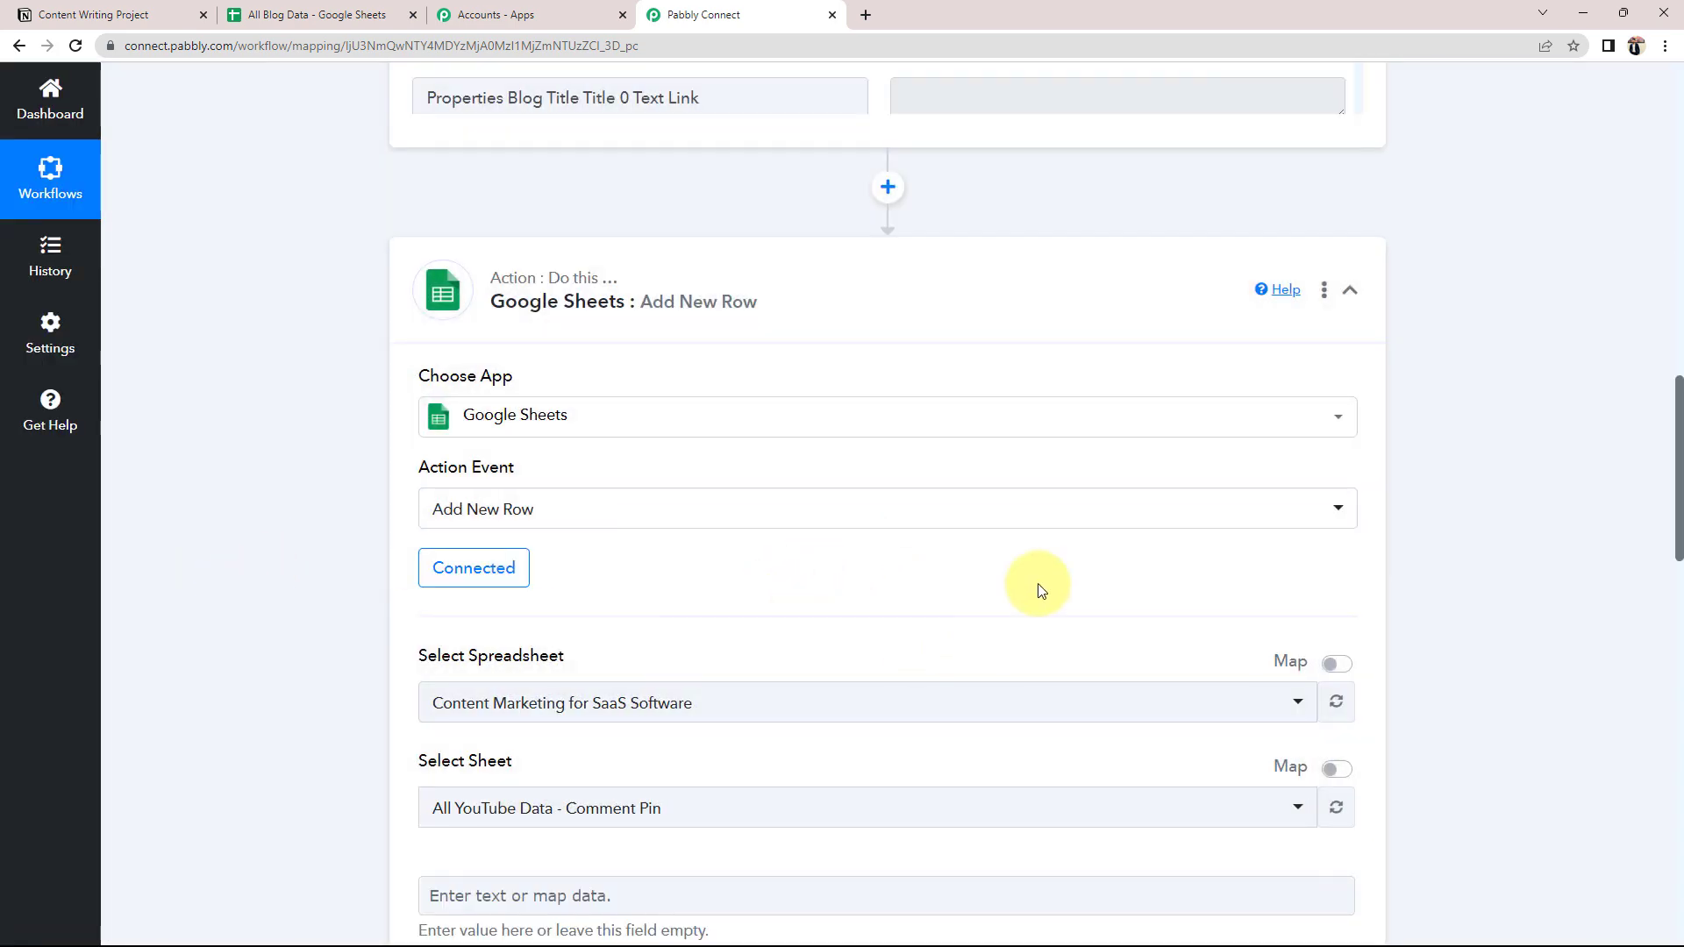
Set the action's spreadsheet to All Blog Data, checking the file name and its worksheet in Google Sheets.
scroll(272, 588, down, 5)
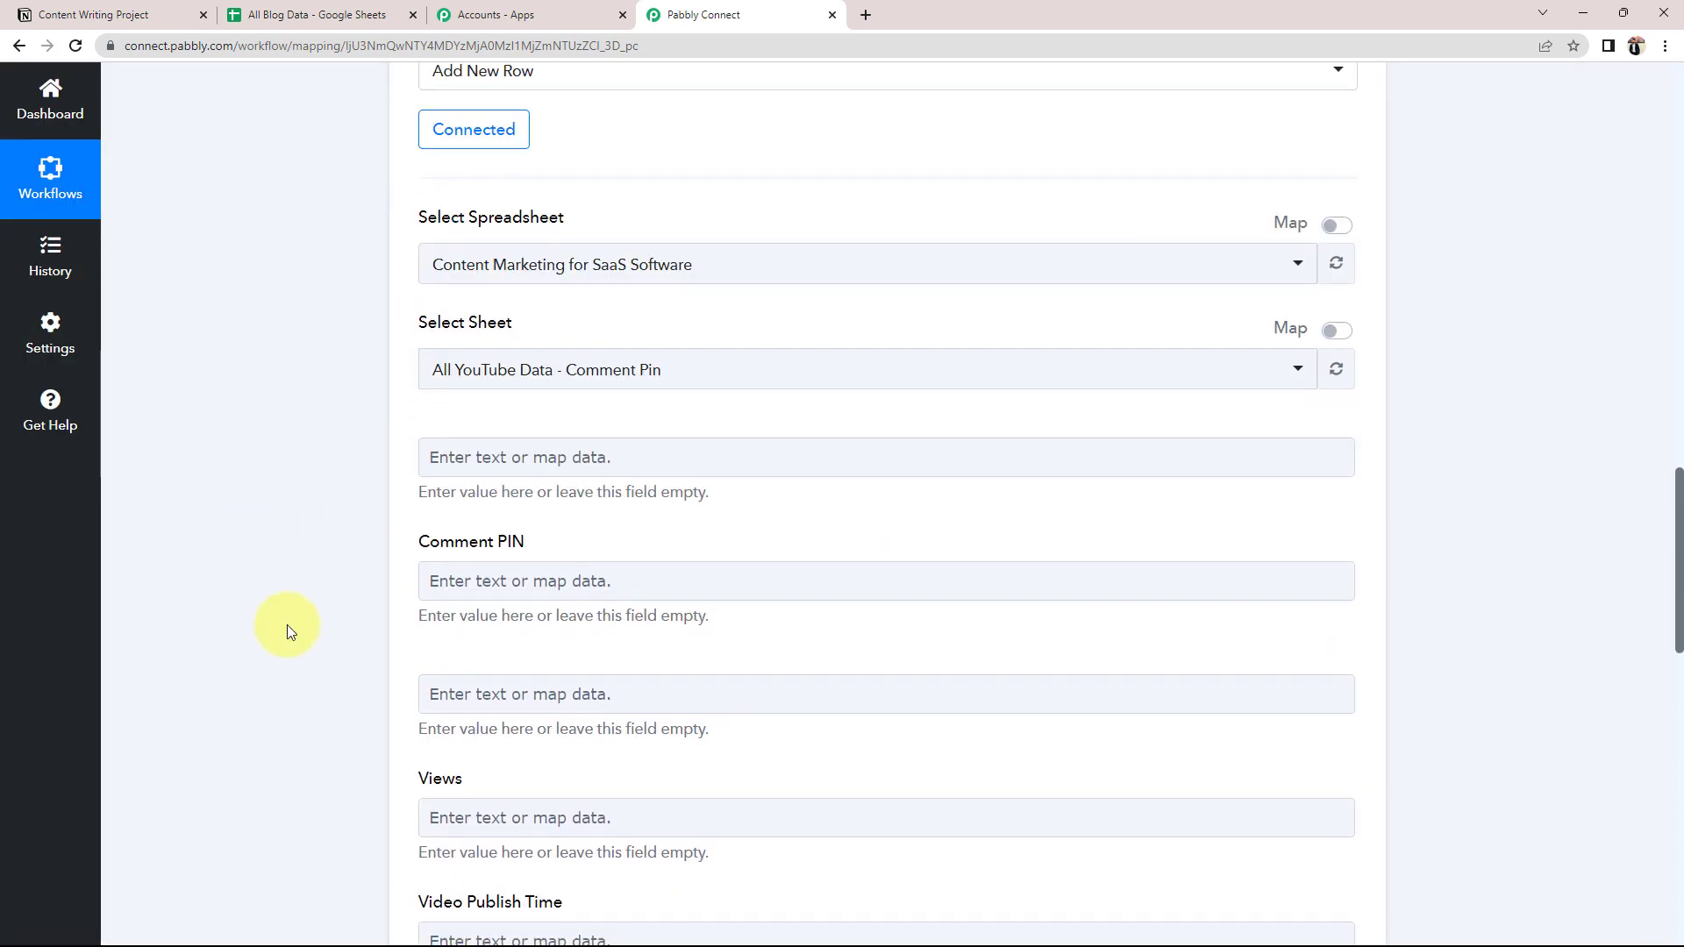
drag(415, 218, 670, 227)
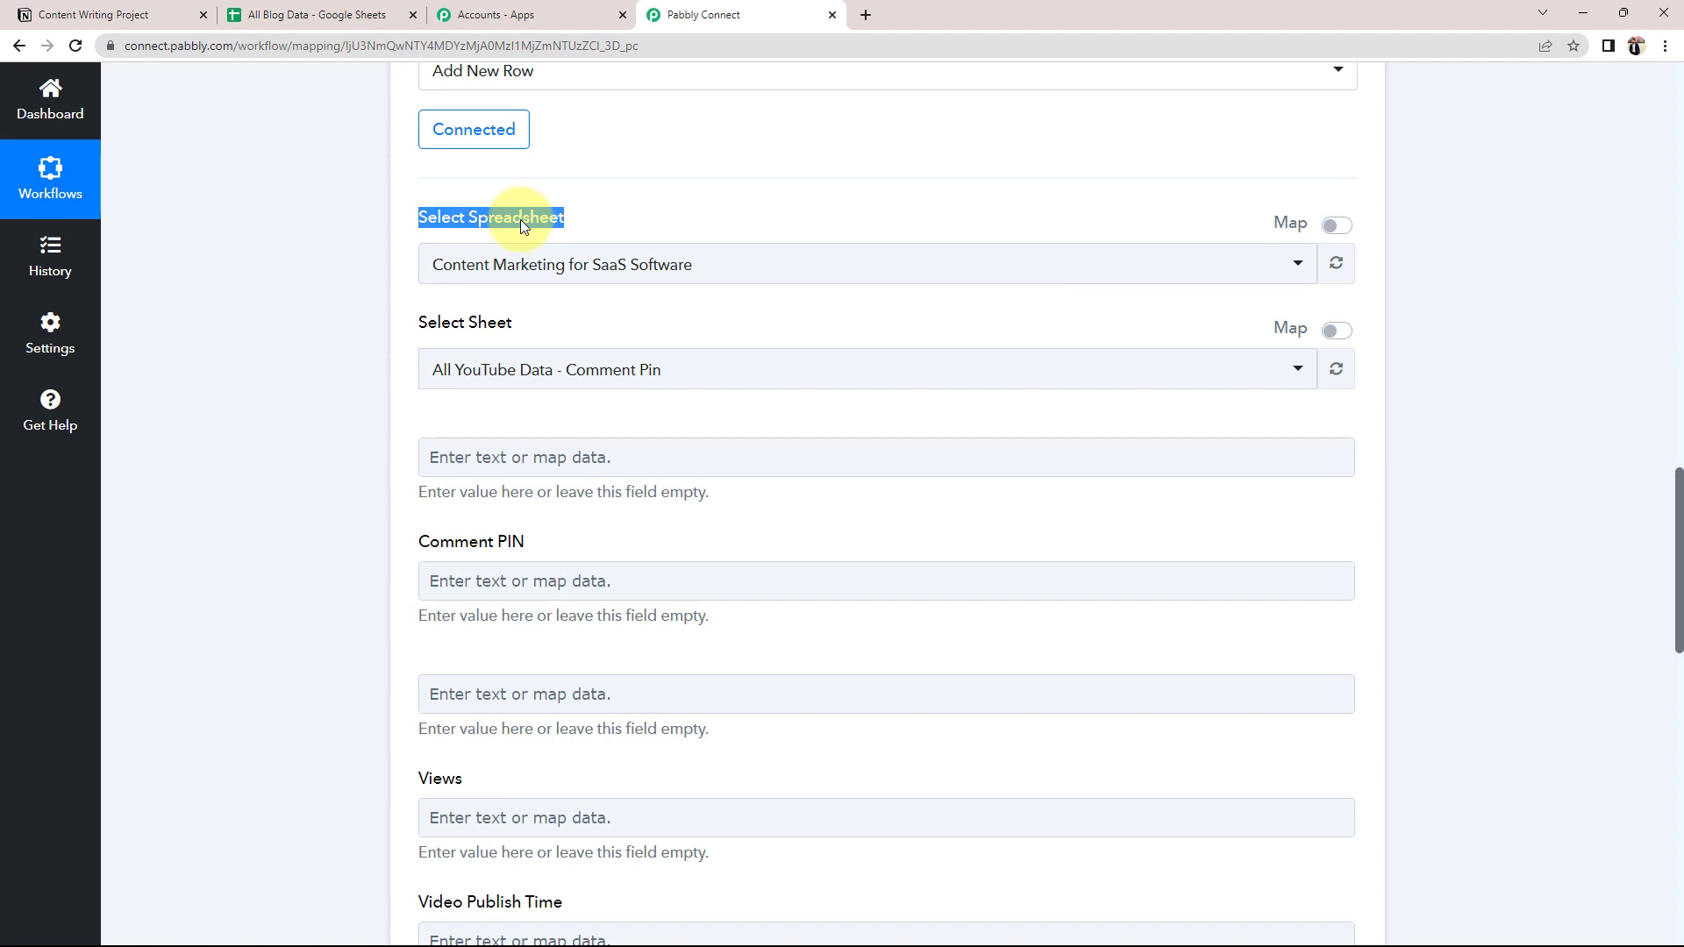
click(322, 15)
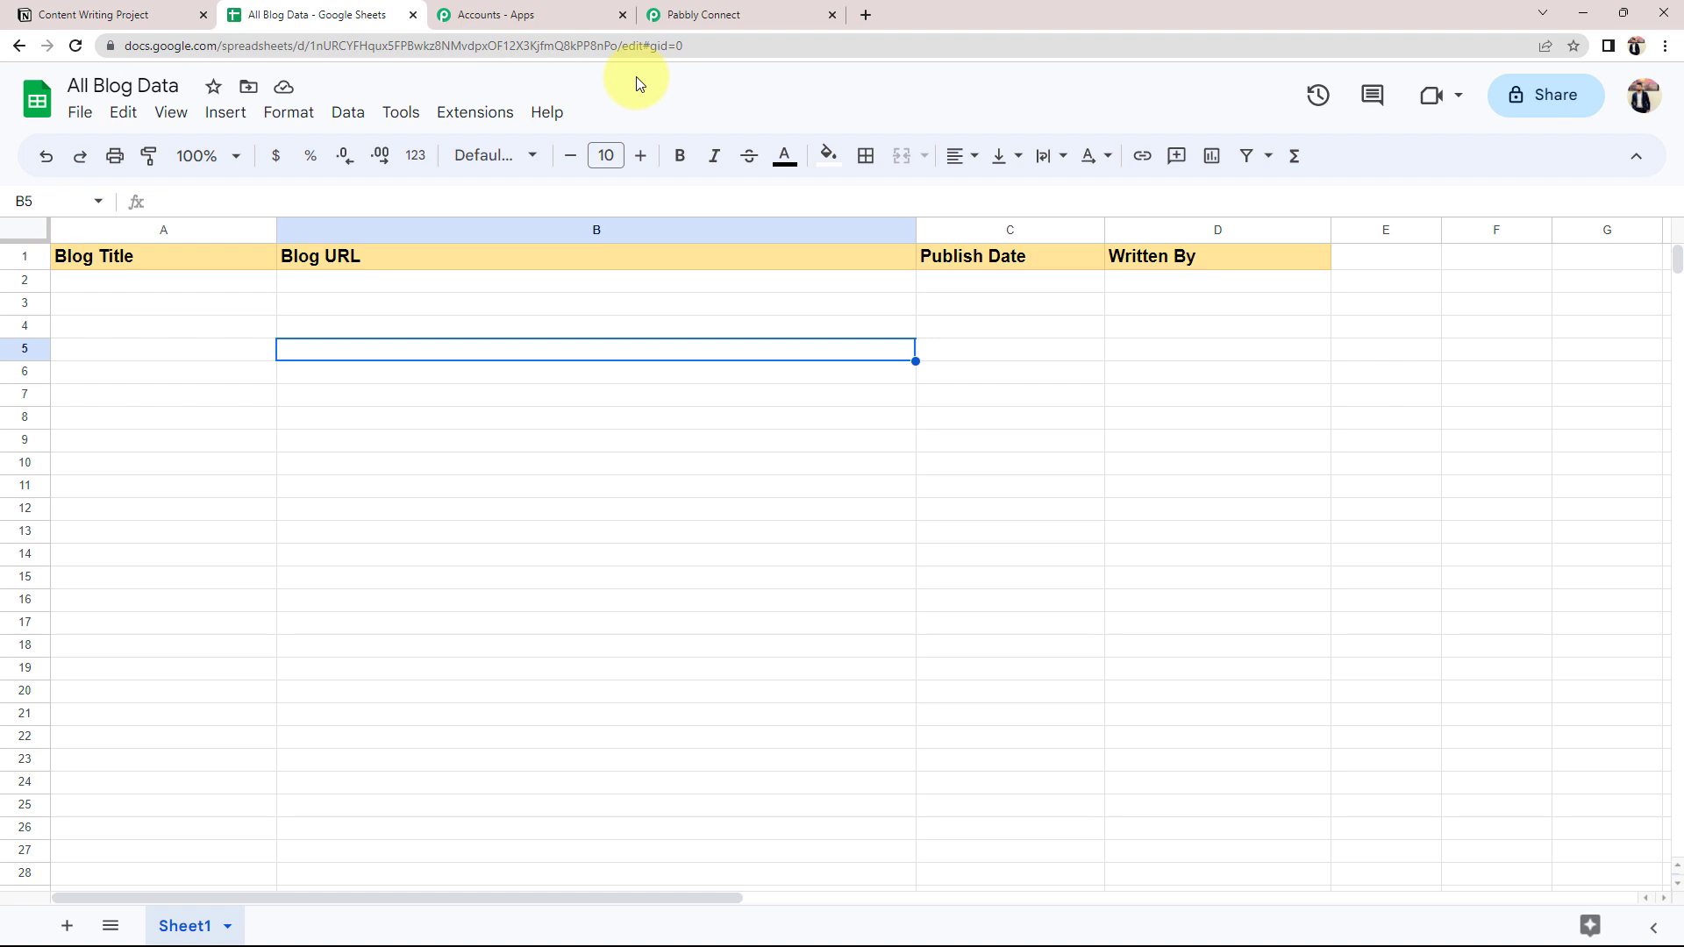
click(807, 9)
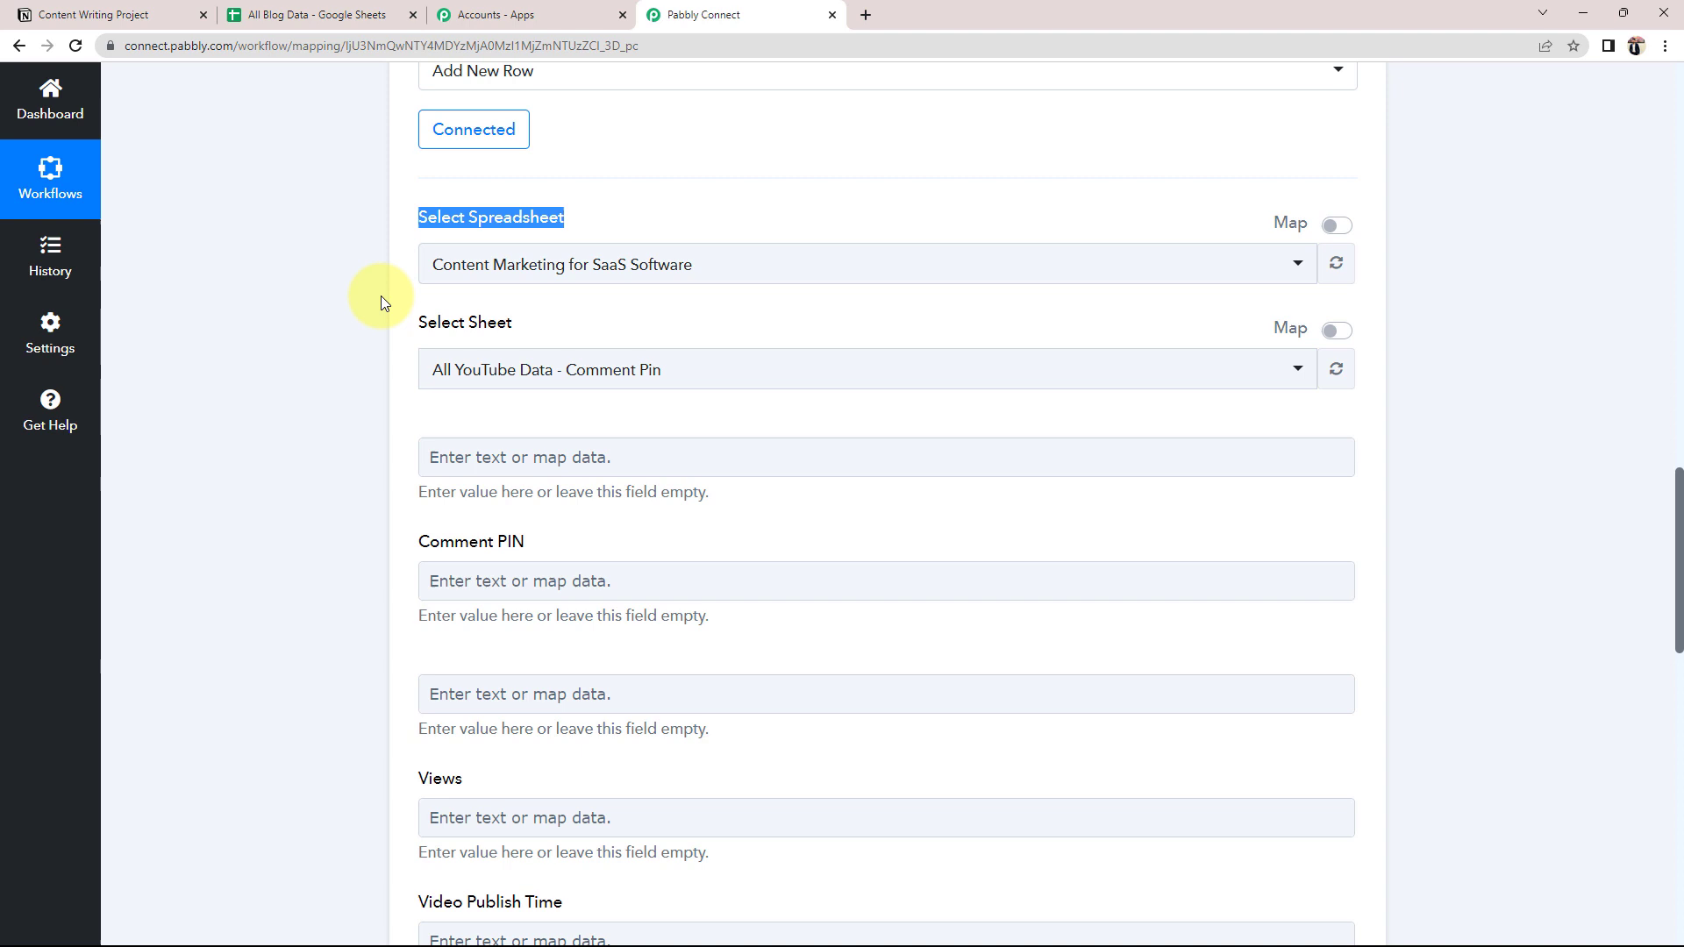
click(447, 274)
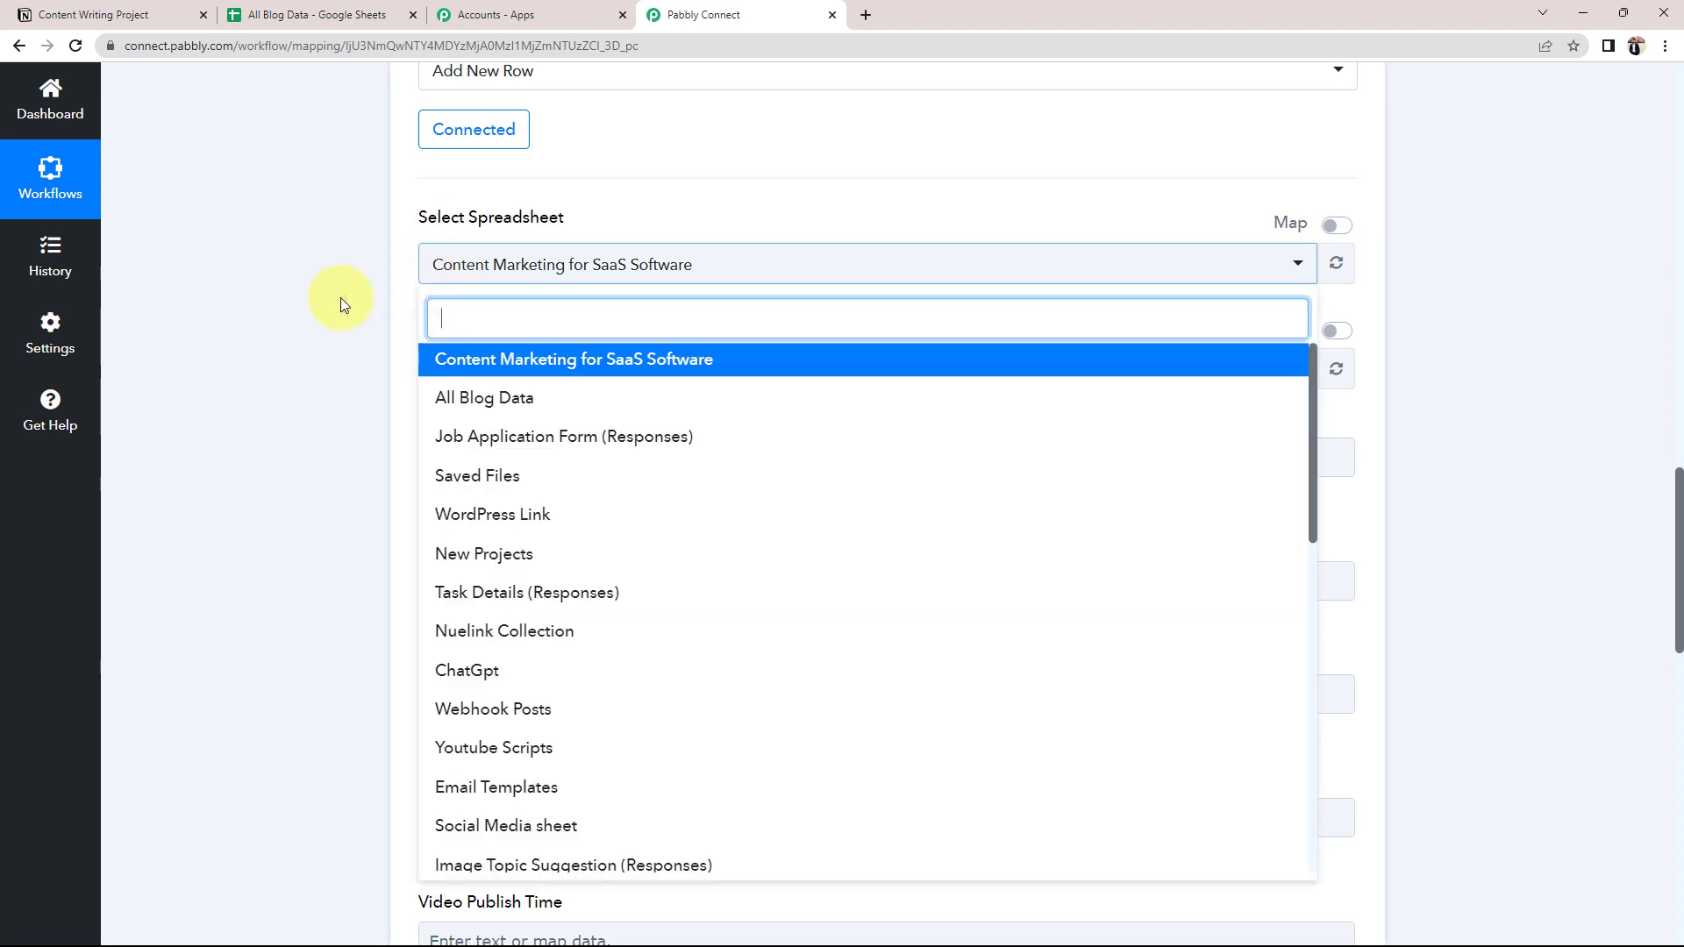
click(474, 398)
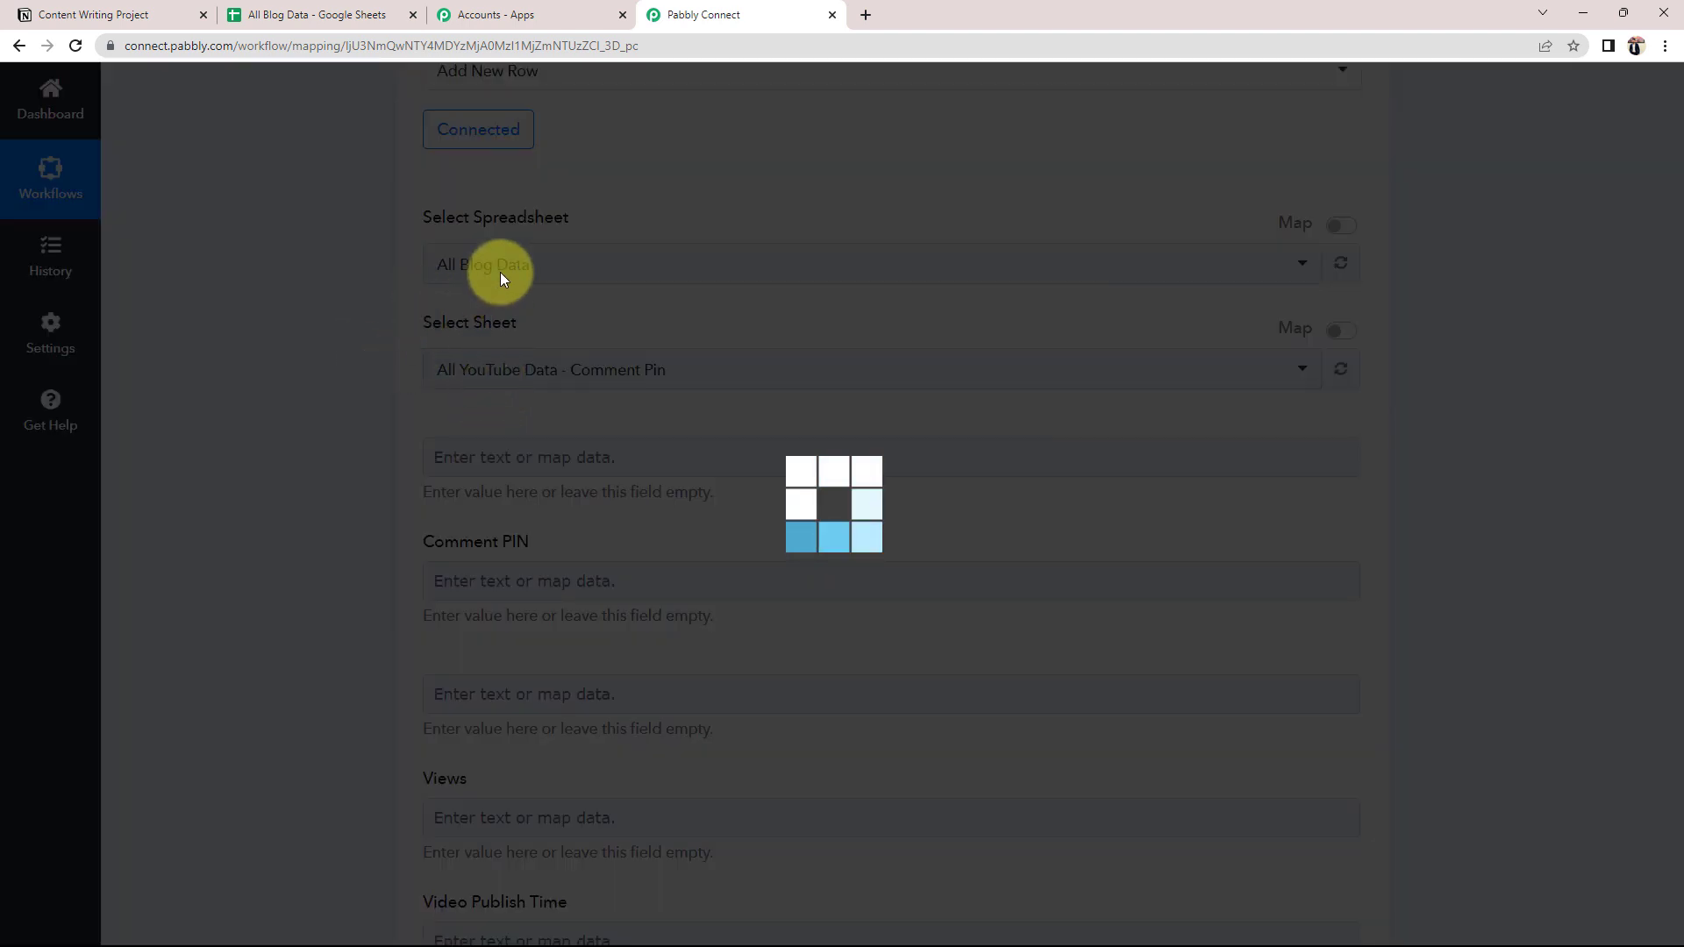
click(307, 14)
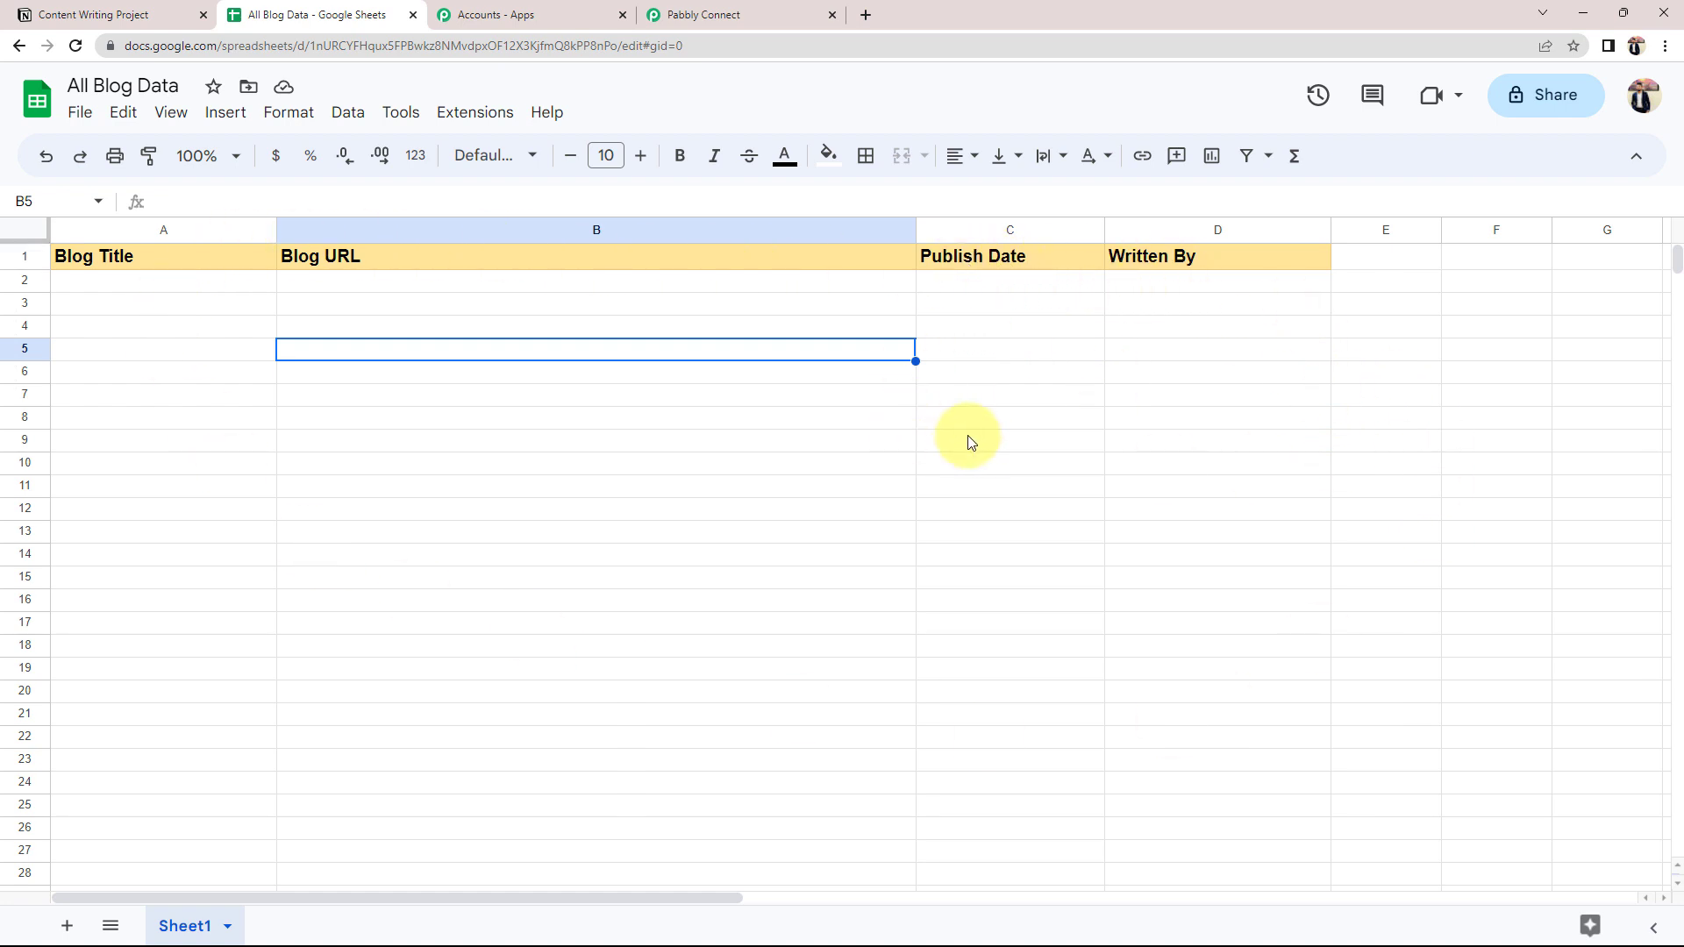
click(725, 11)
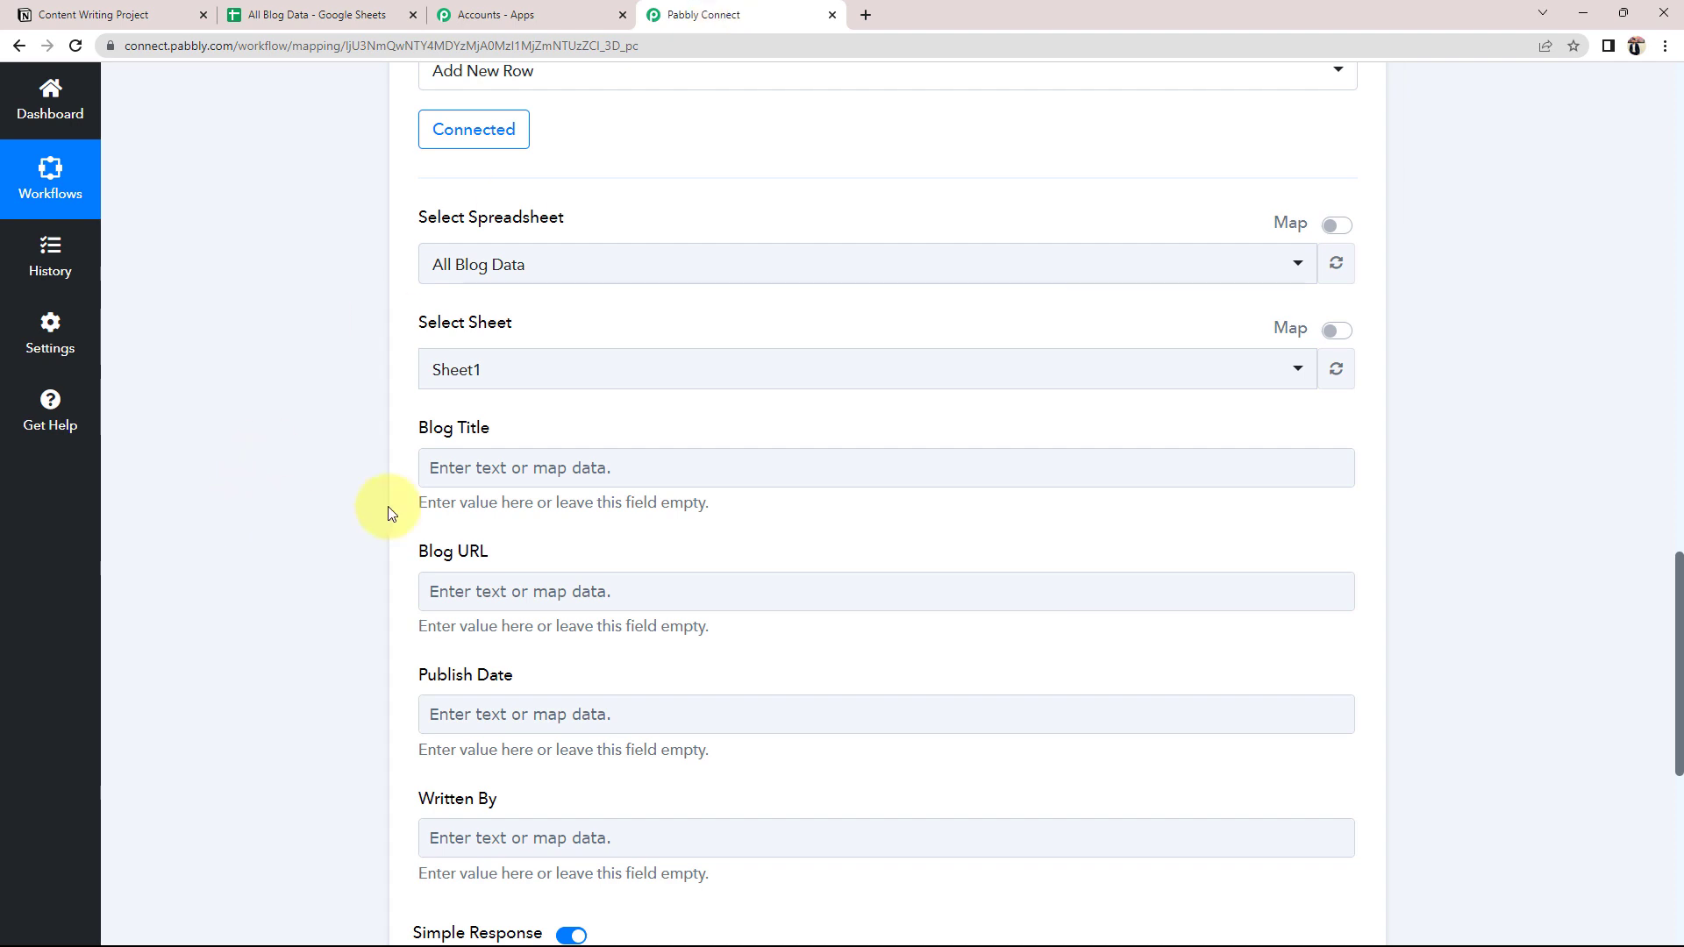
Compare the Blog Title, Blog URL, Publish Date and Written By fields with the Notion response, locating the blog title text content.
drag(420, 430, 488, 429)
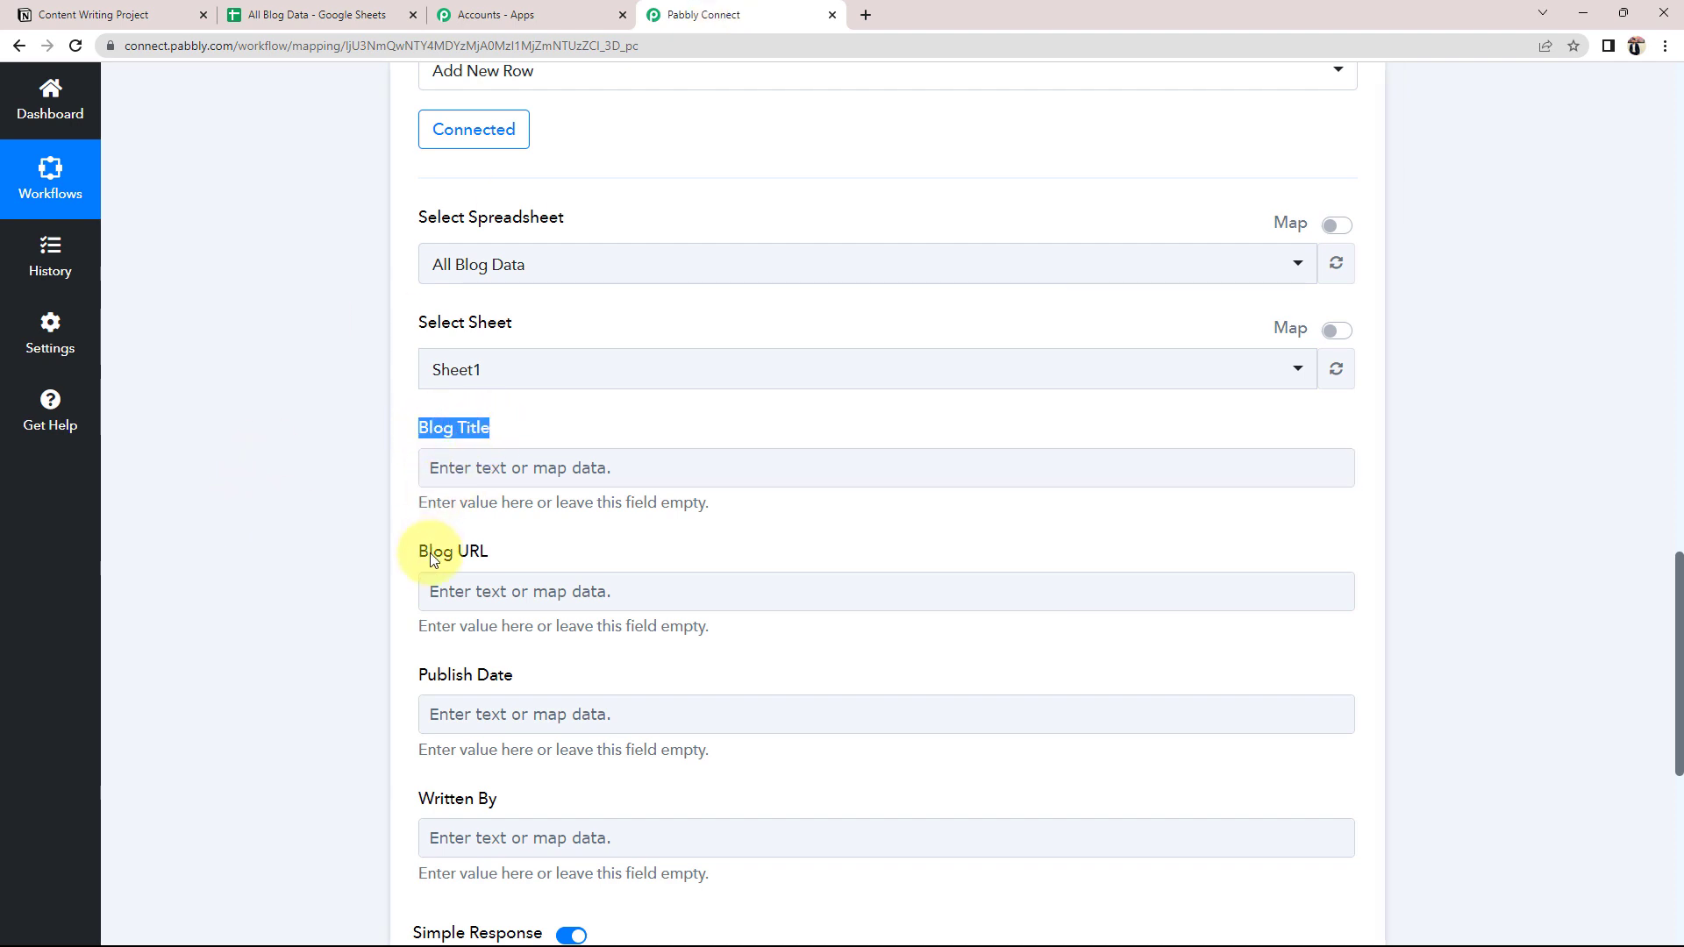
scroll(228, 535, down, 1)
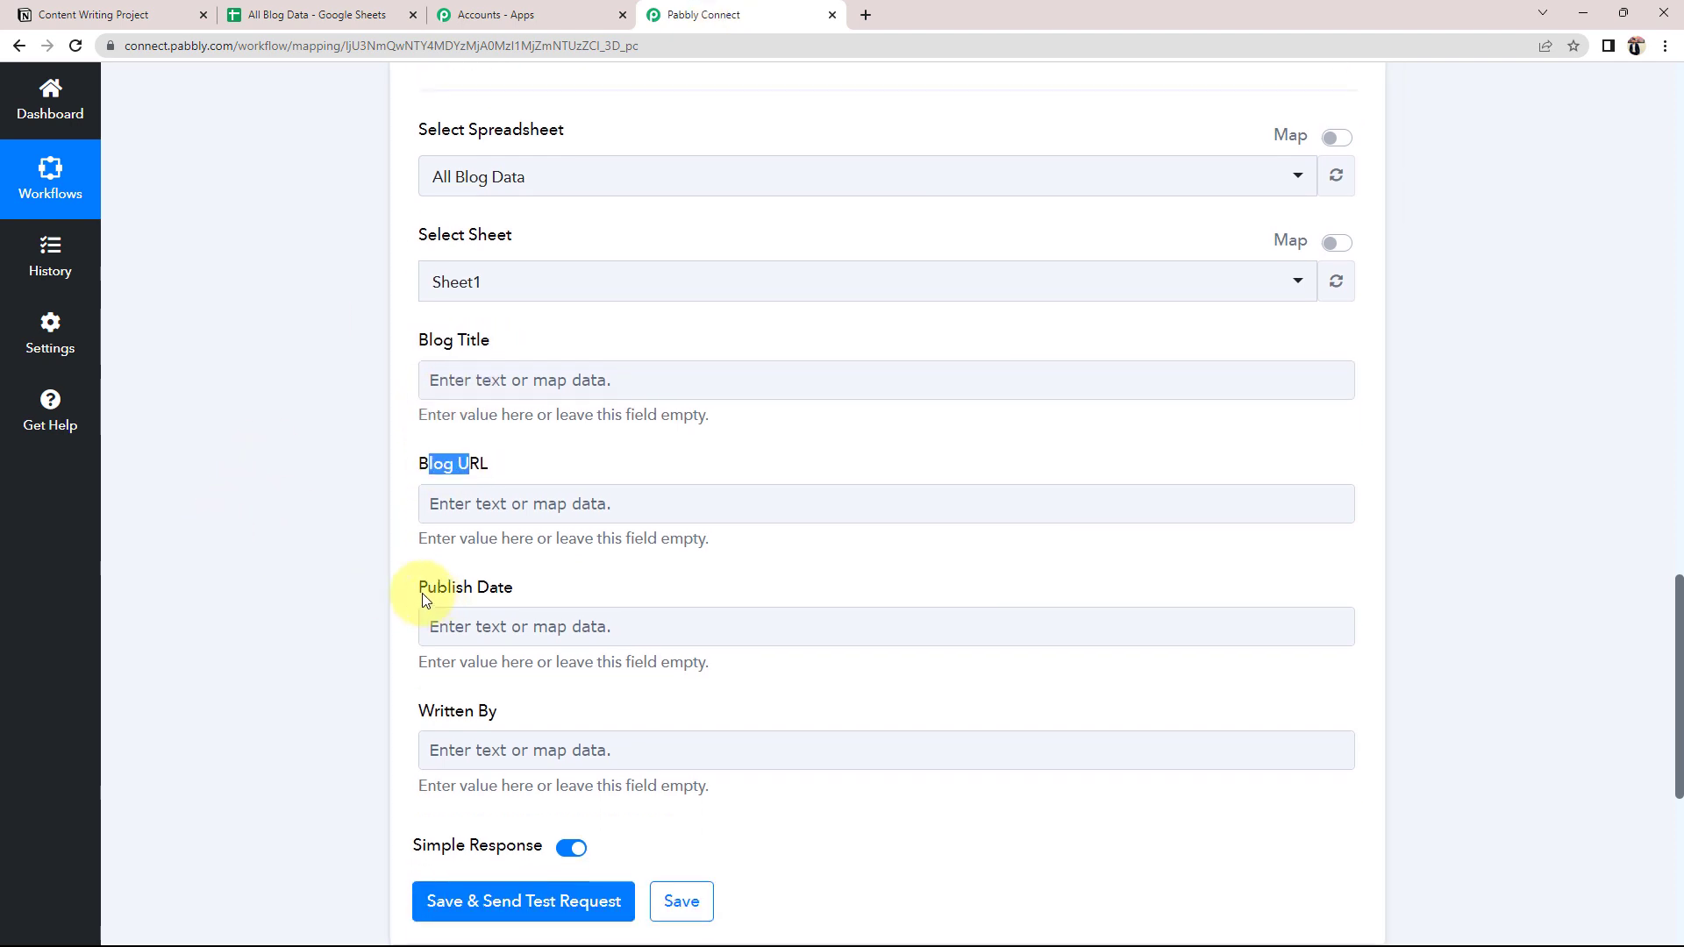
drag(420, 586, 526, 587)
drag(420, 710, 497, 711)
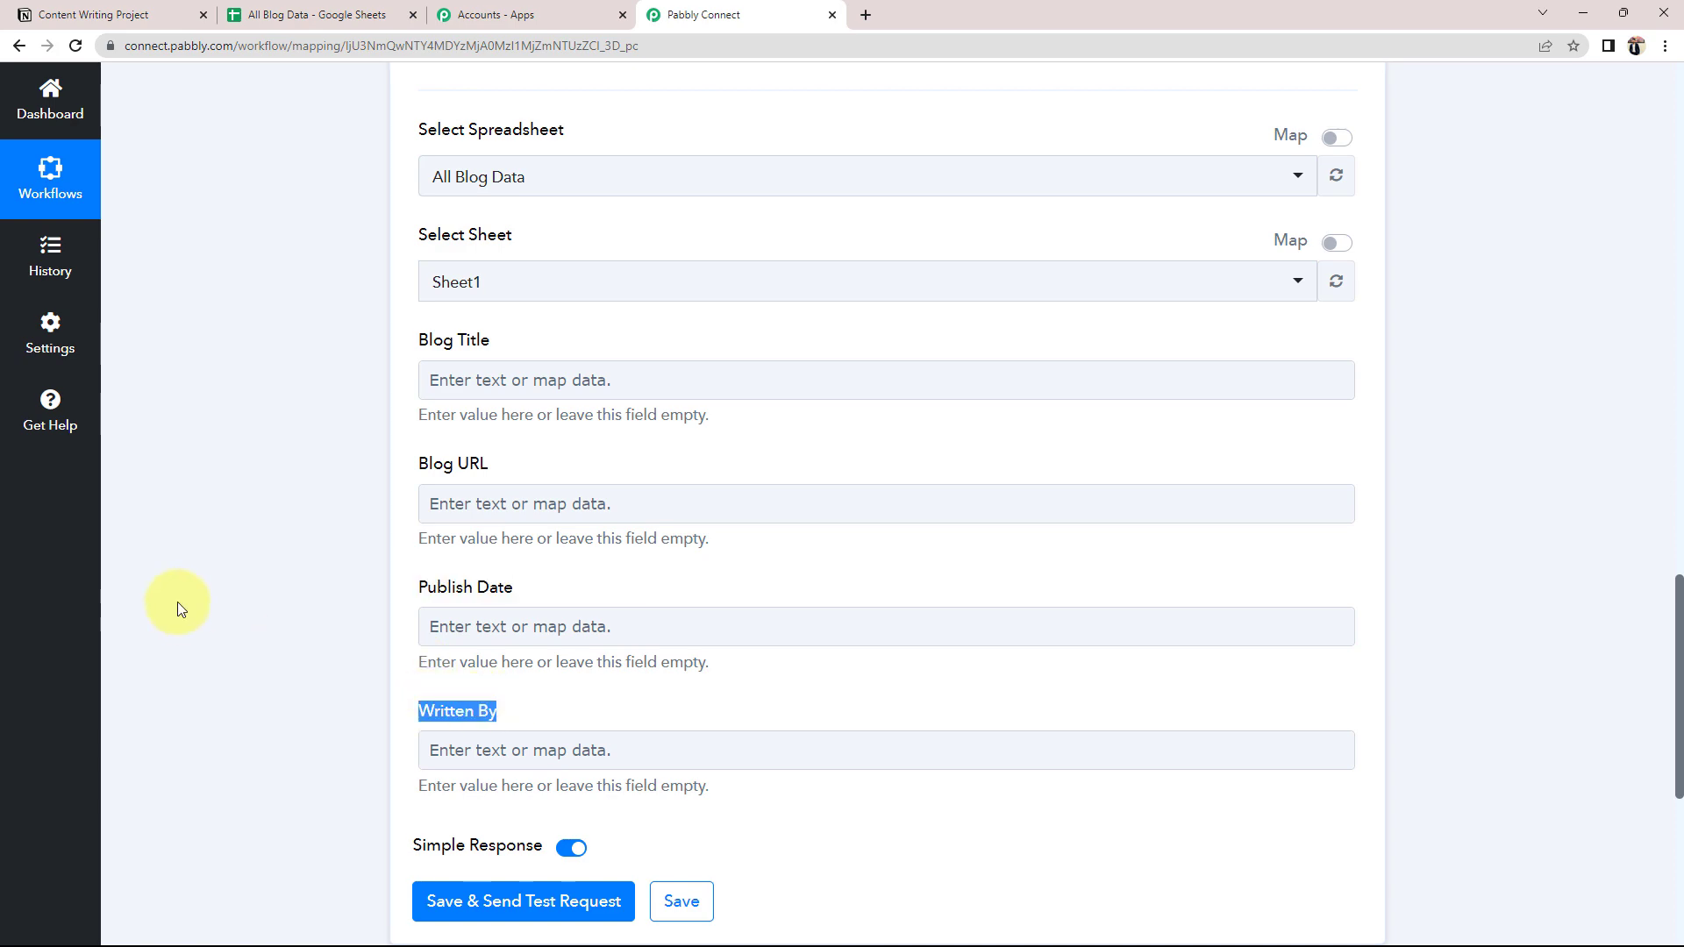
scroll(180, 603, up, 4)
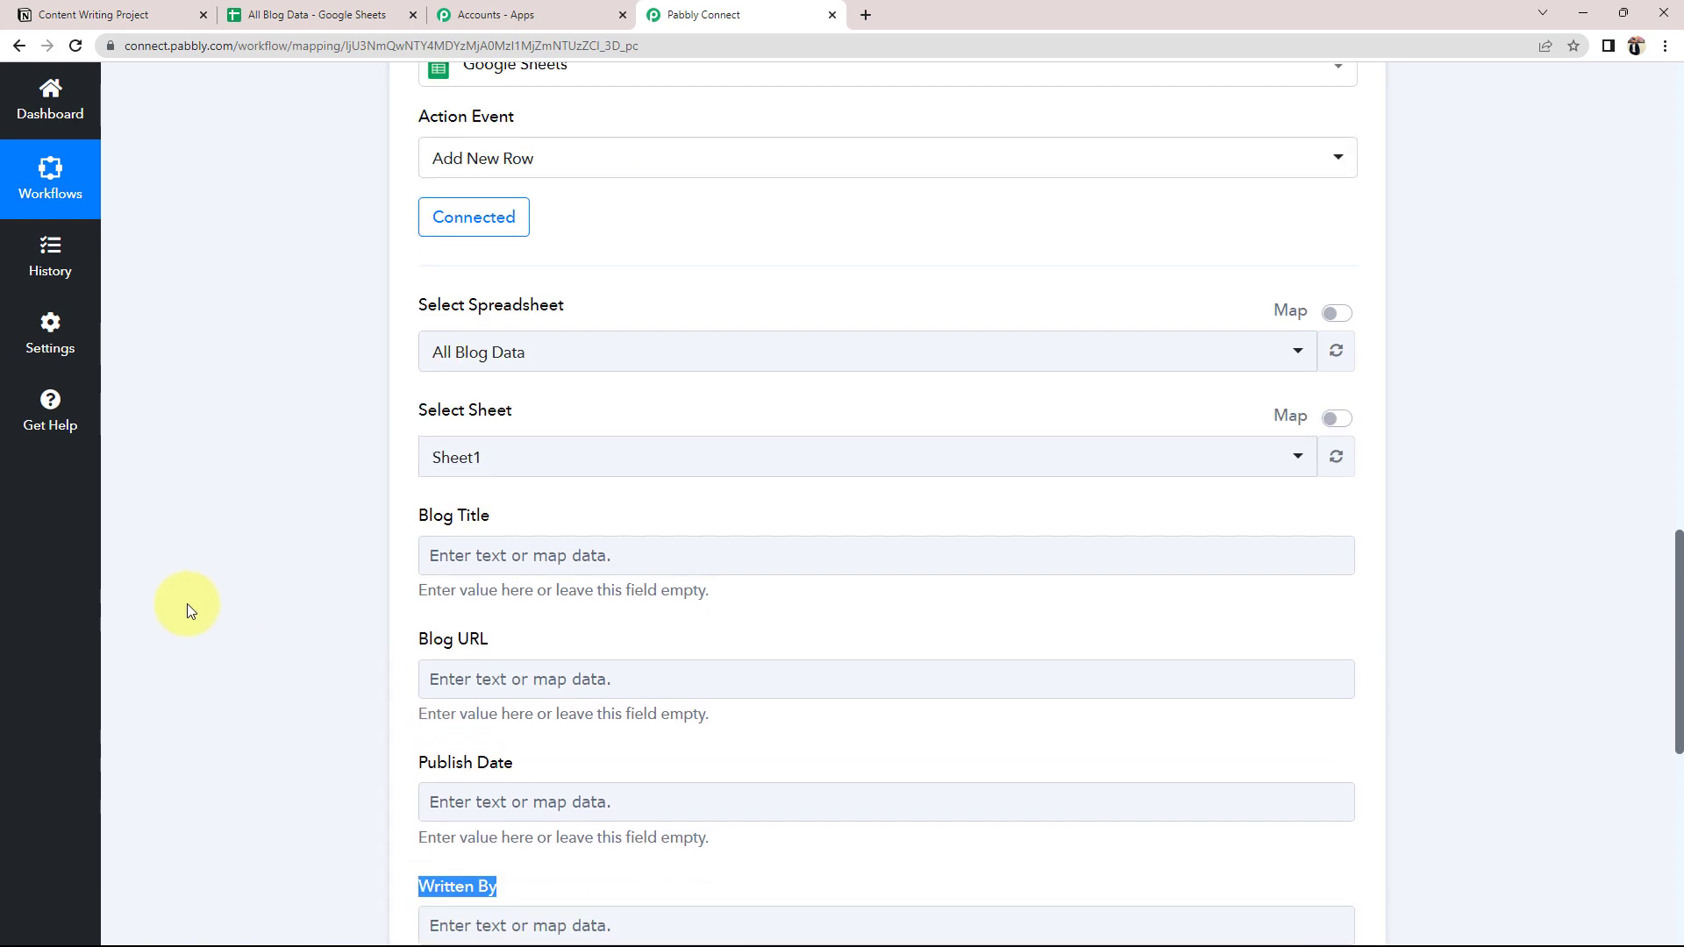
scroll(182, 608, up, 8)
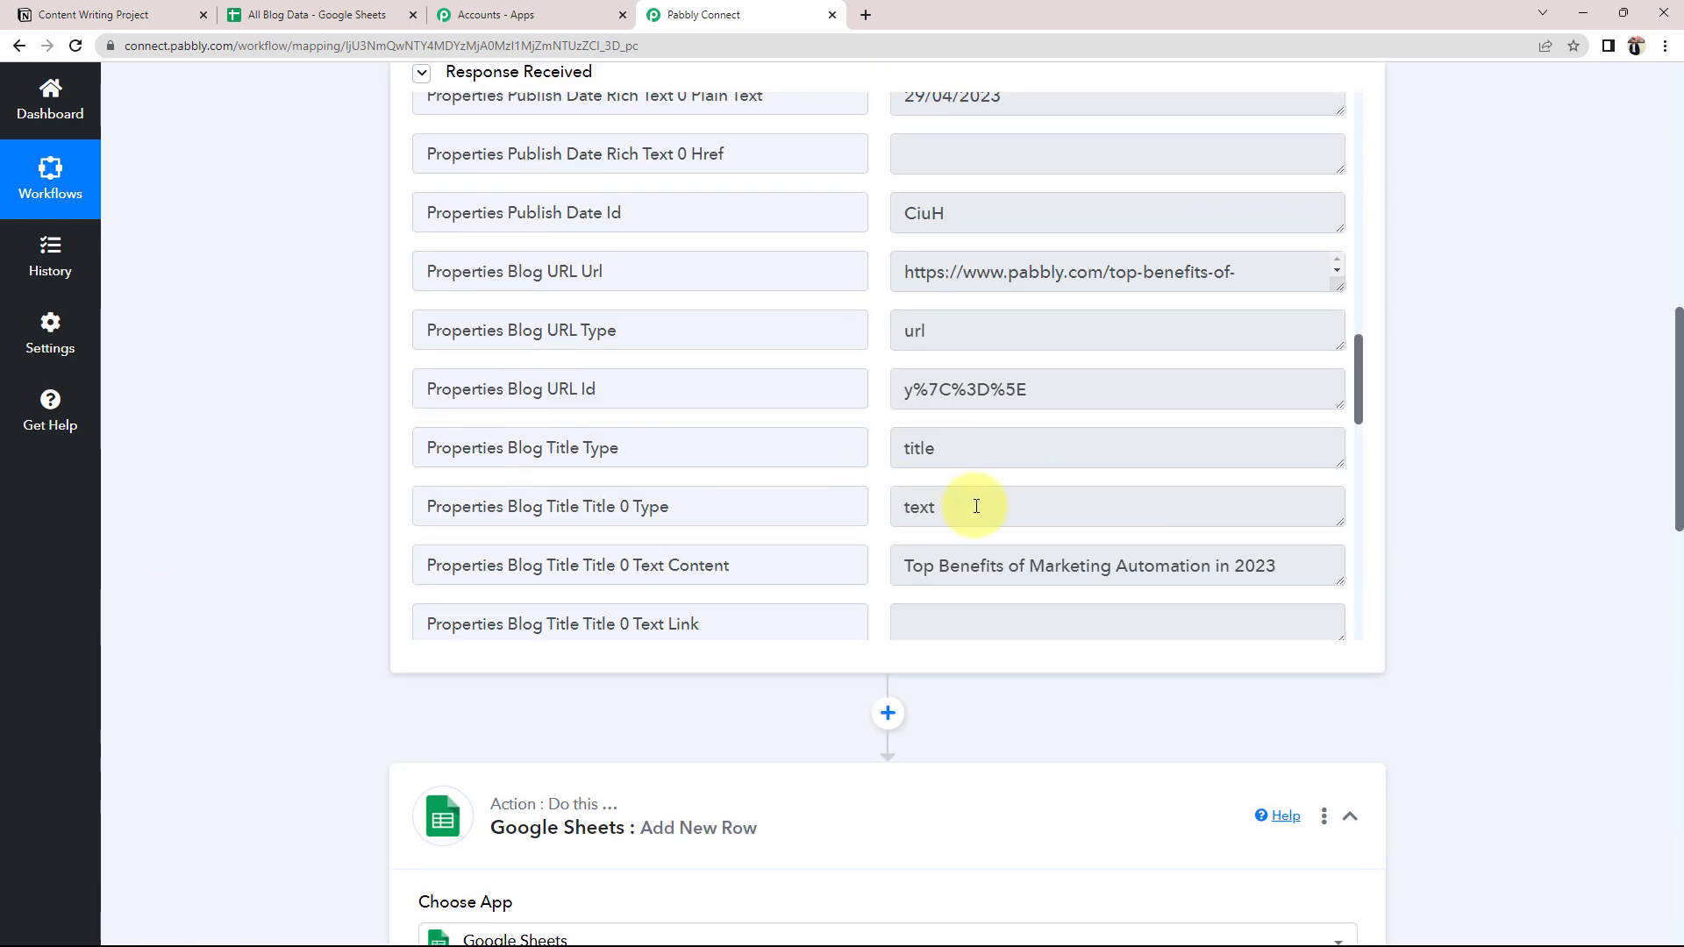
drag(902, 567, 1377, 571)
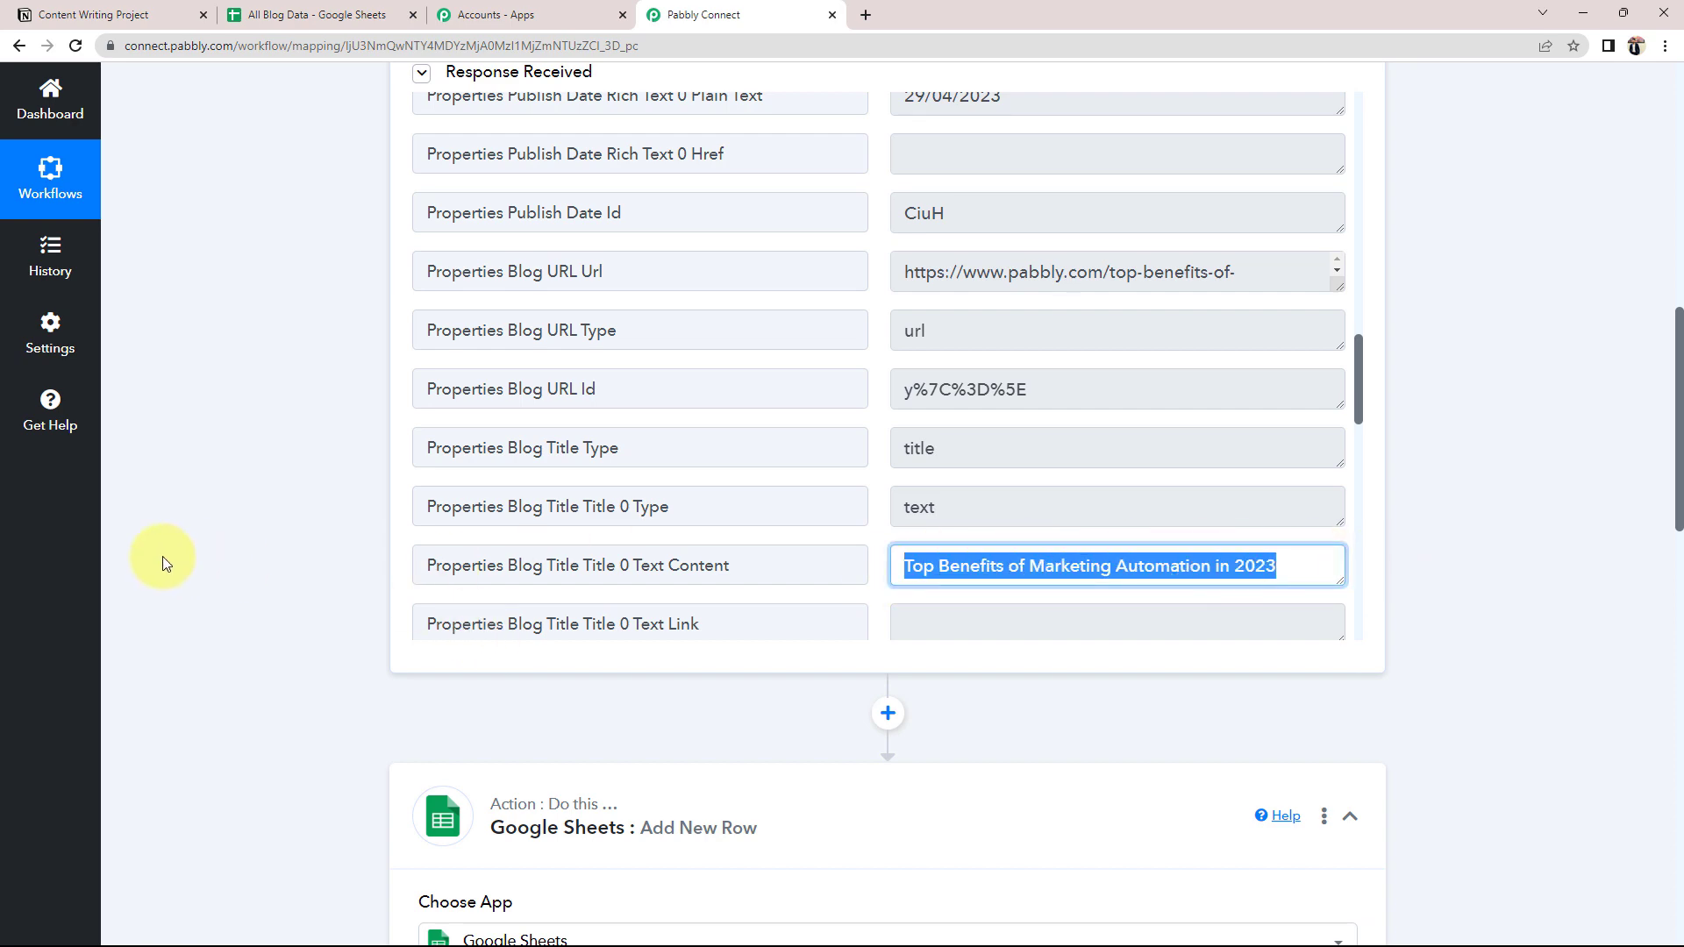
Map the Blog Title field to Properties Blog Title Title 0 Text Content from the Notion: New Database Item step.
scroll(163, 564, down, 10)
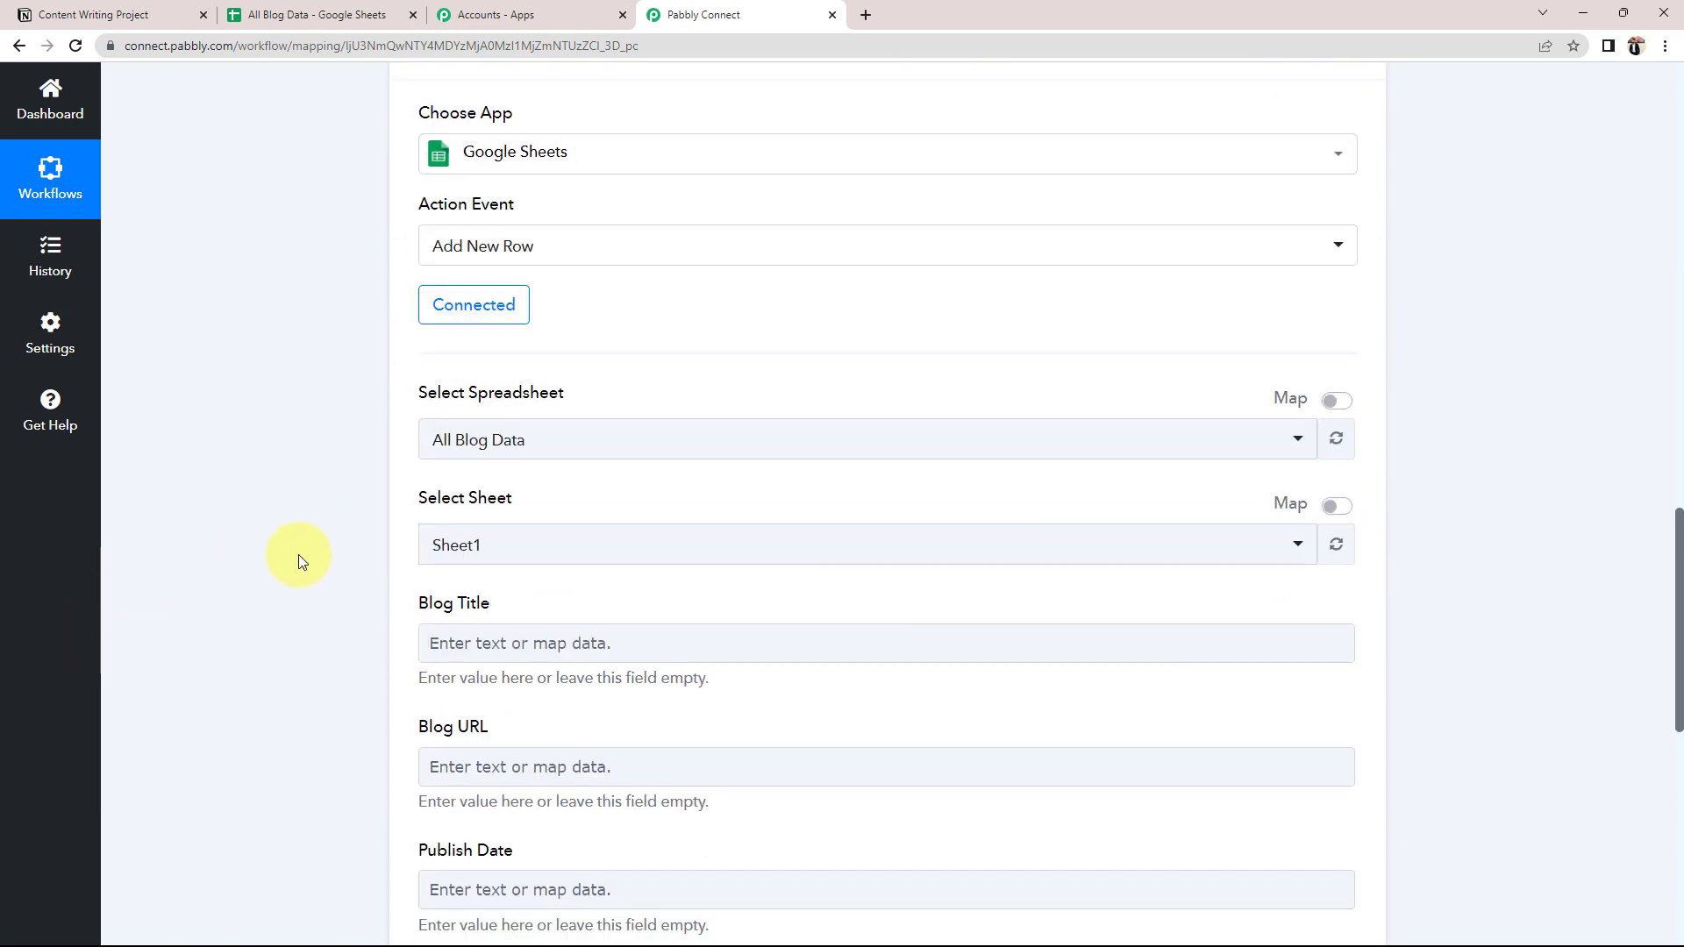
scroll(278, 543, down, 1)
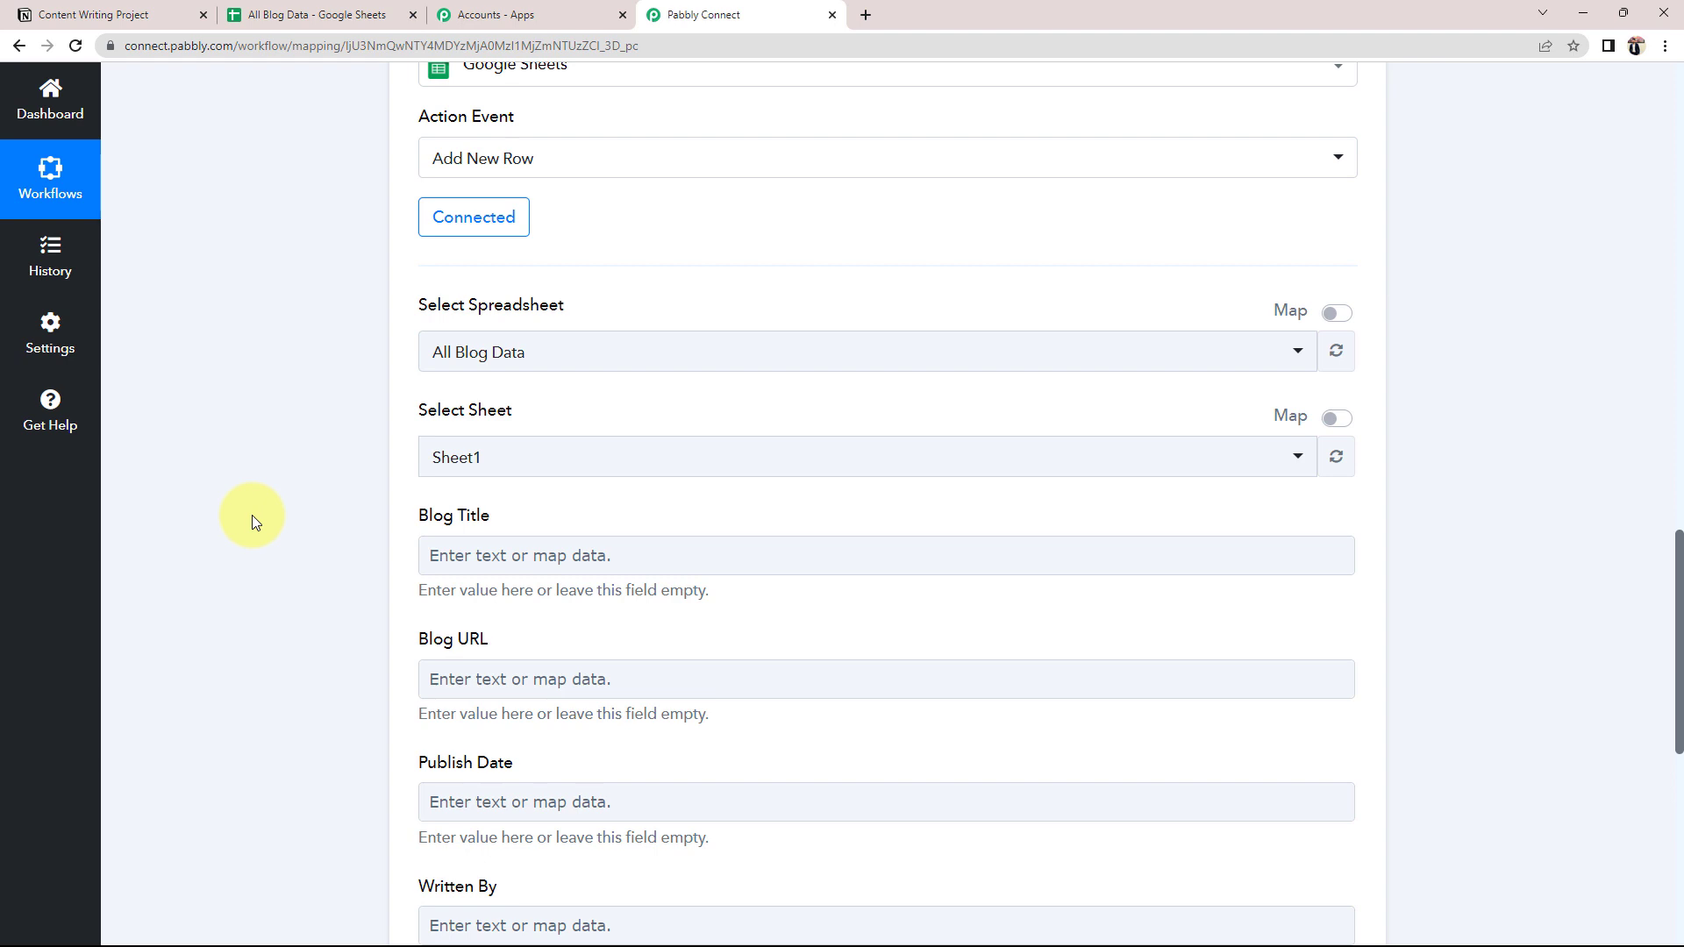
scroll(252, 520, down, 3)
click(483, 291)
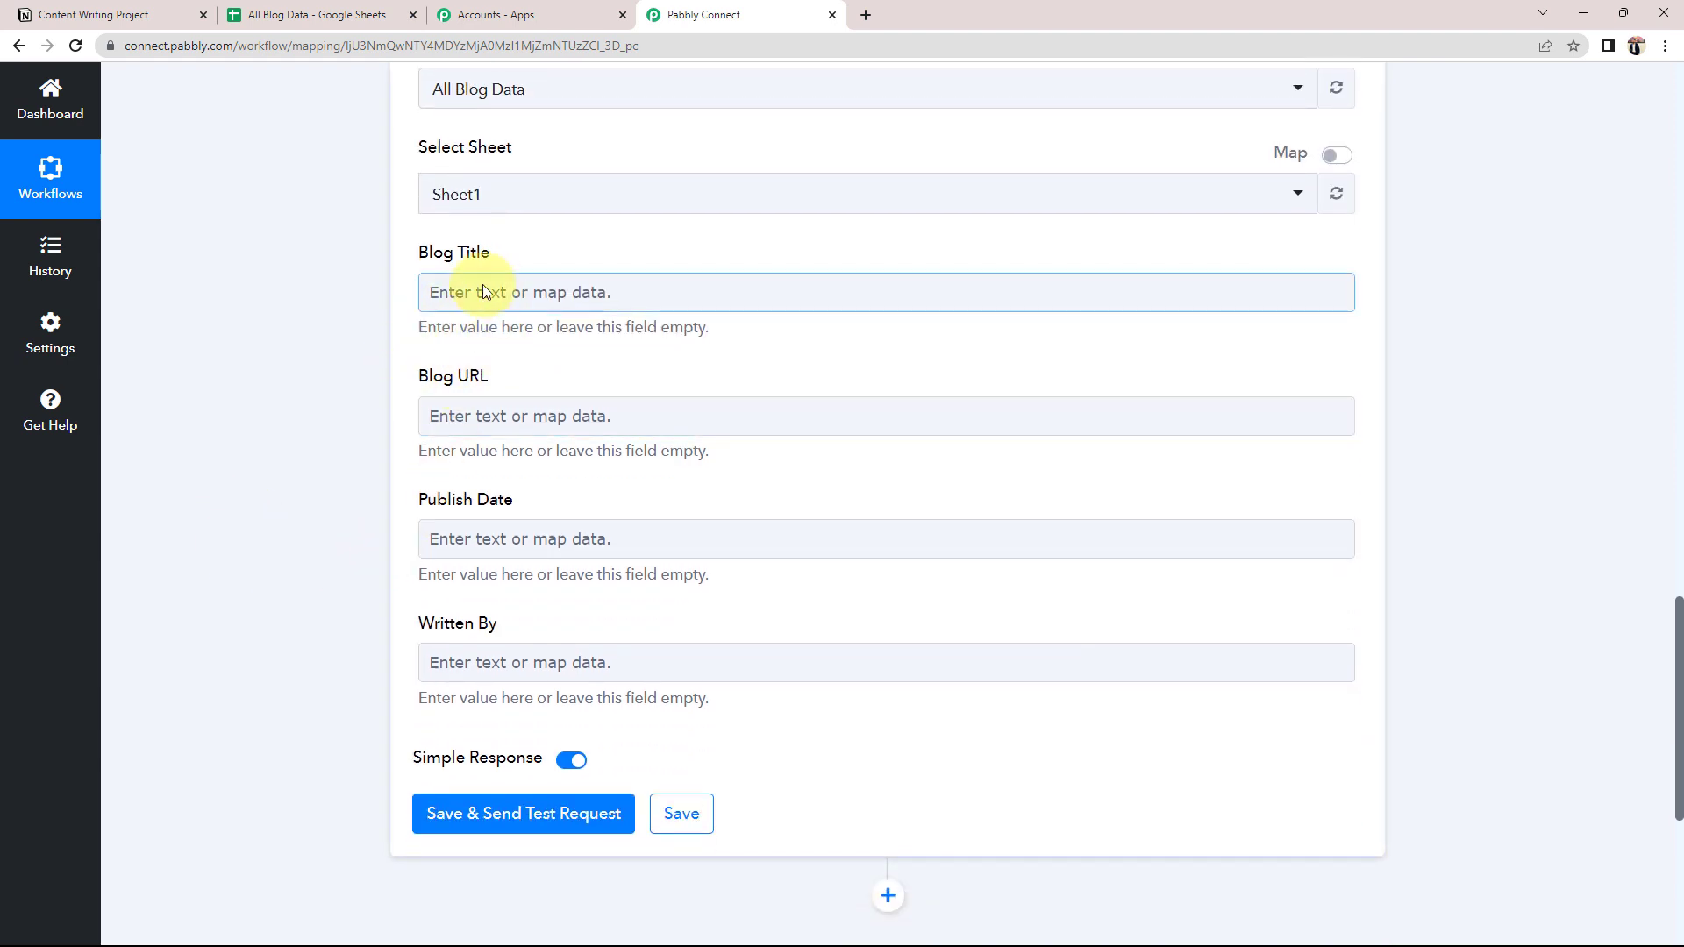
click(449, 302)
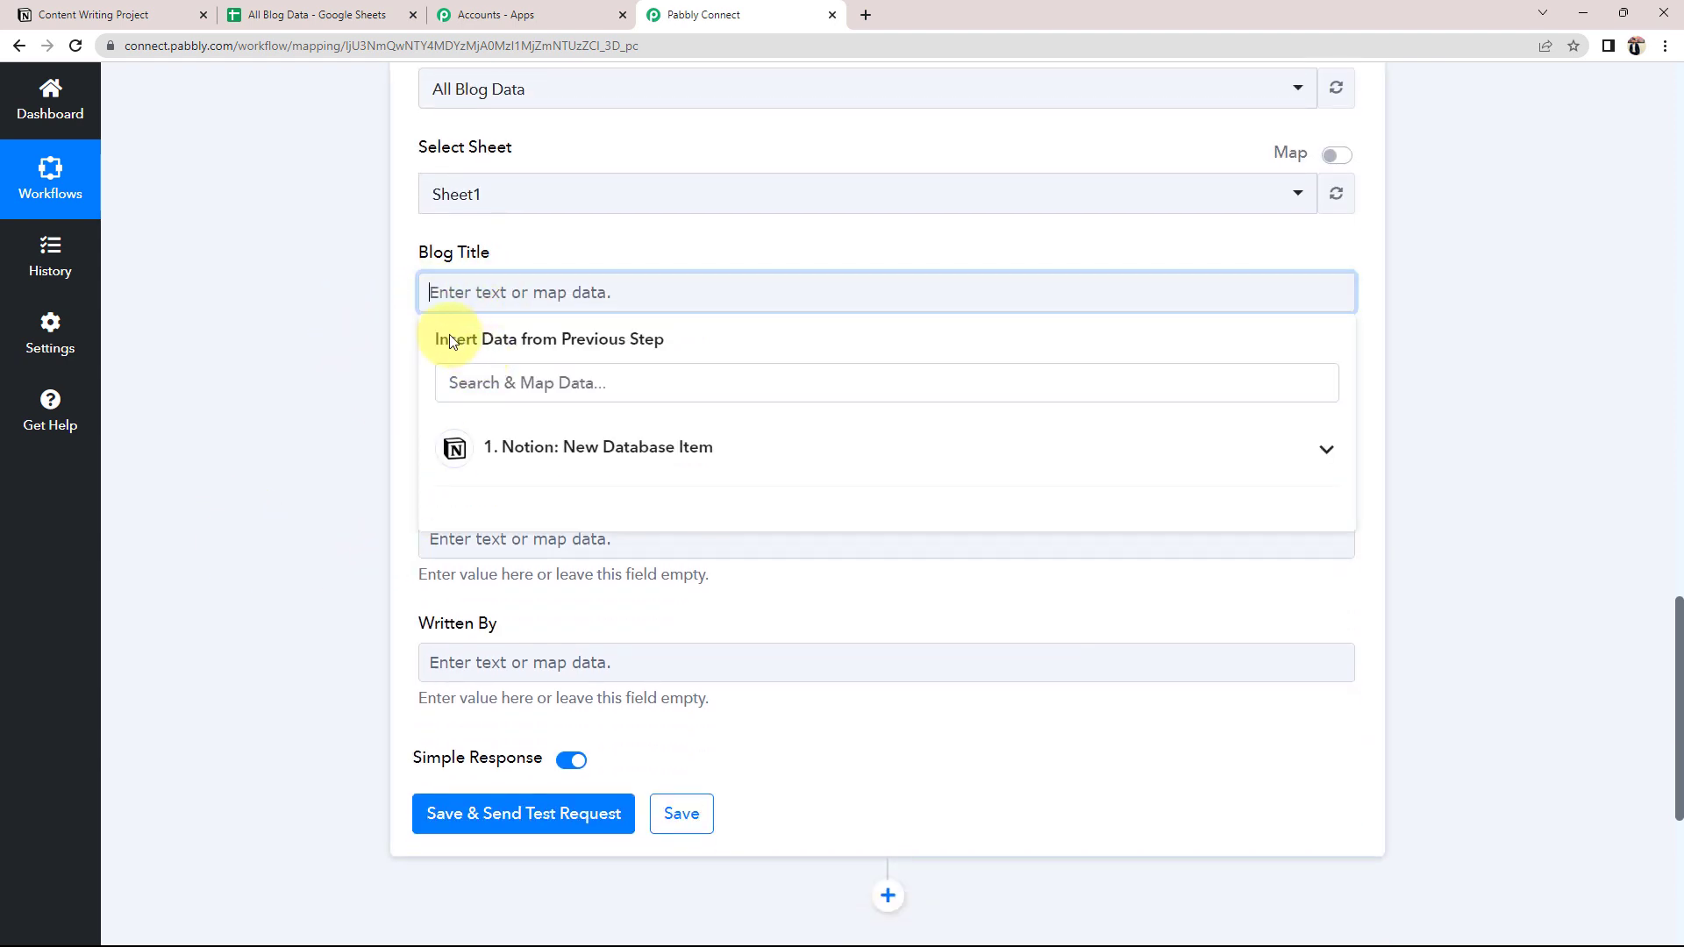
drag(437, 338, 628, 342)
click(515, 307)
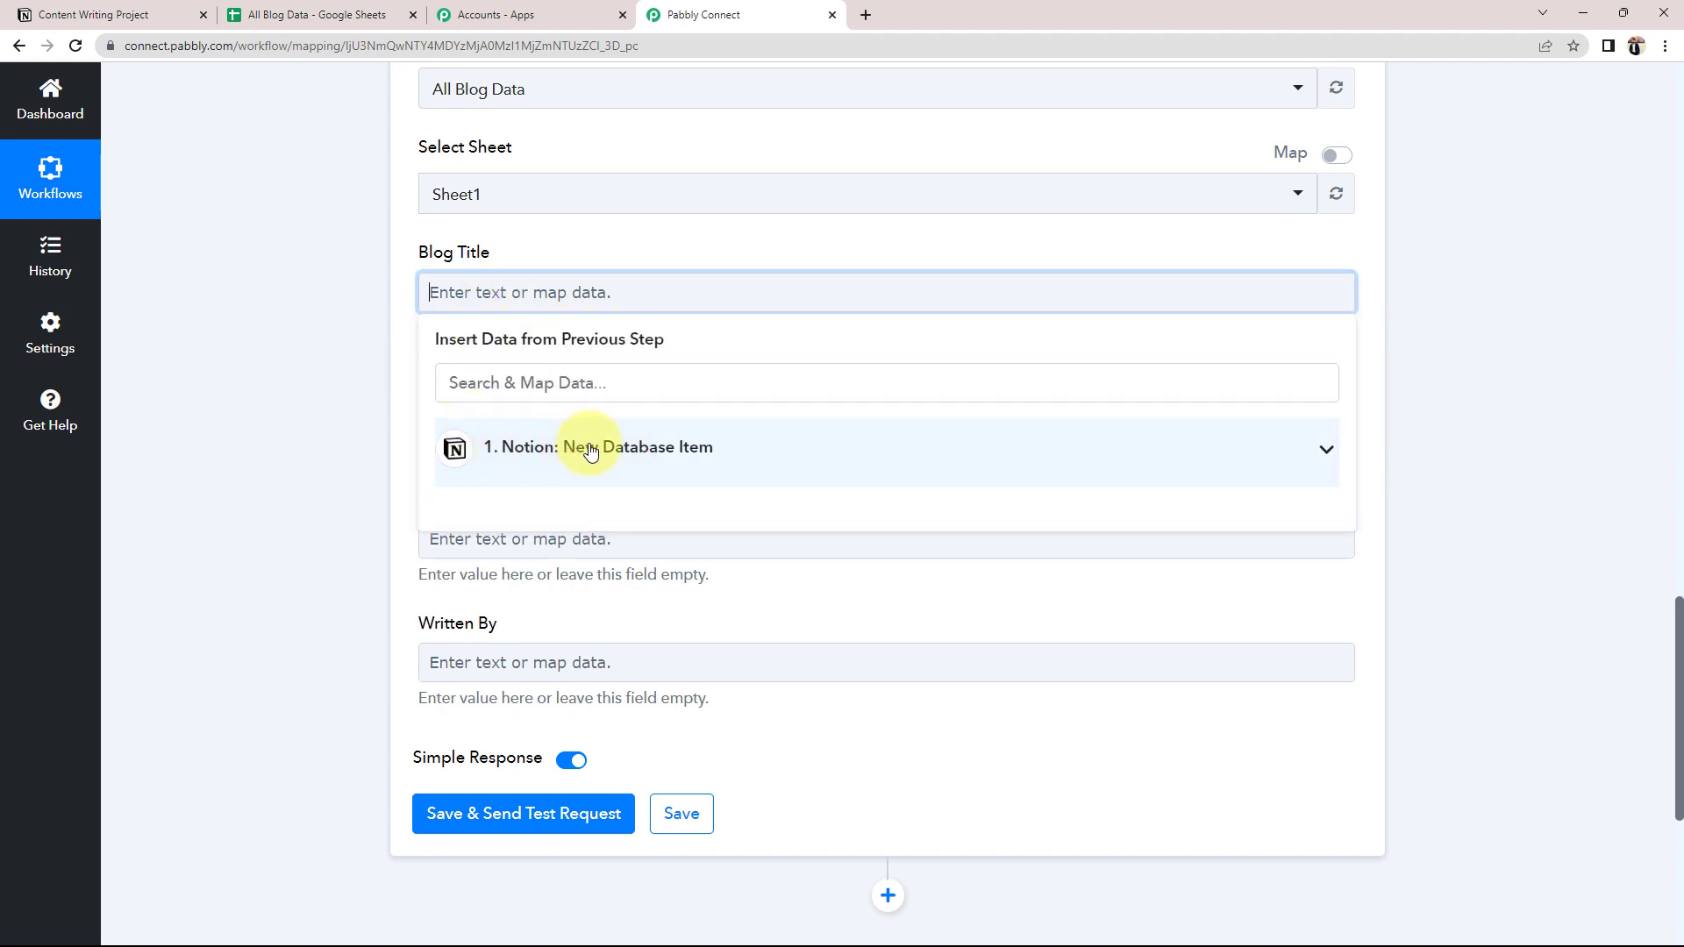
click(1323, 451)
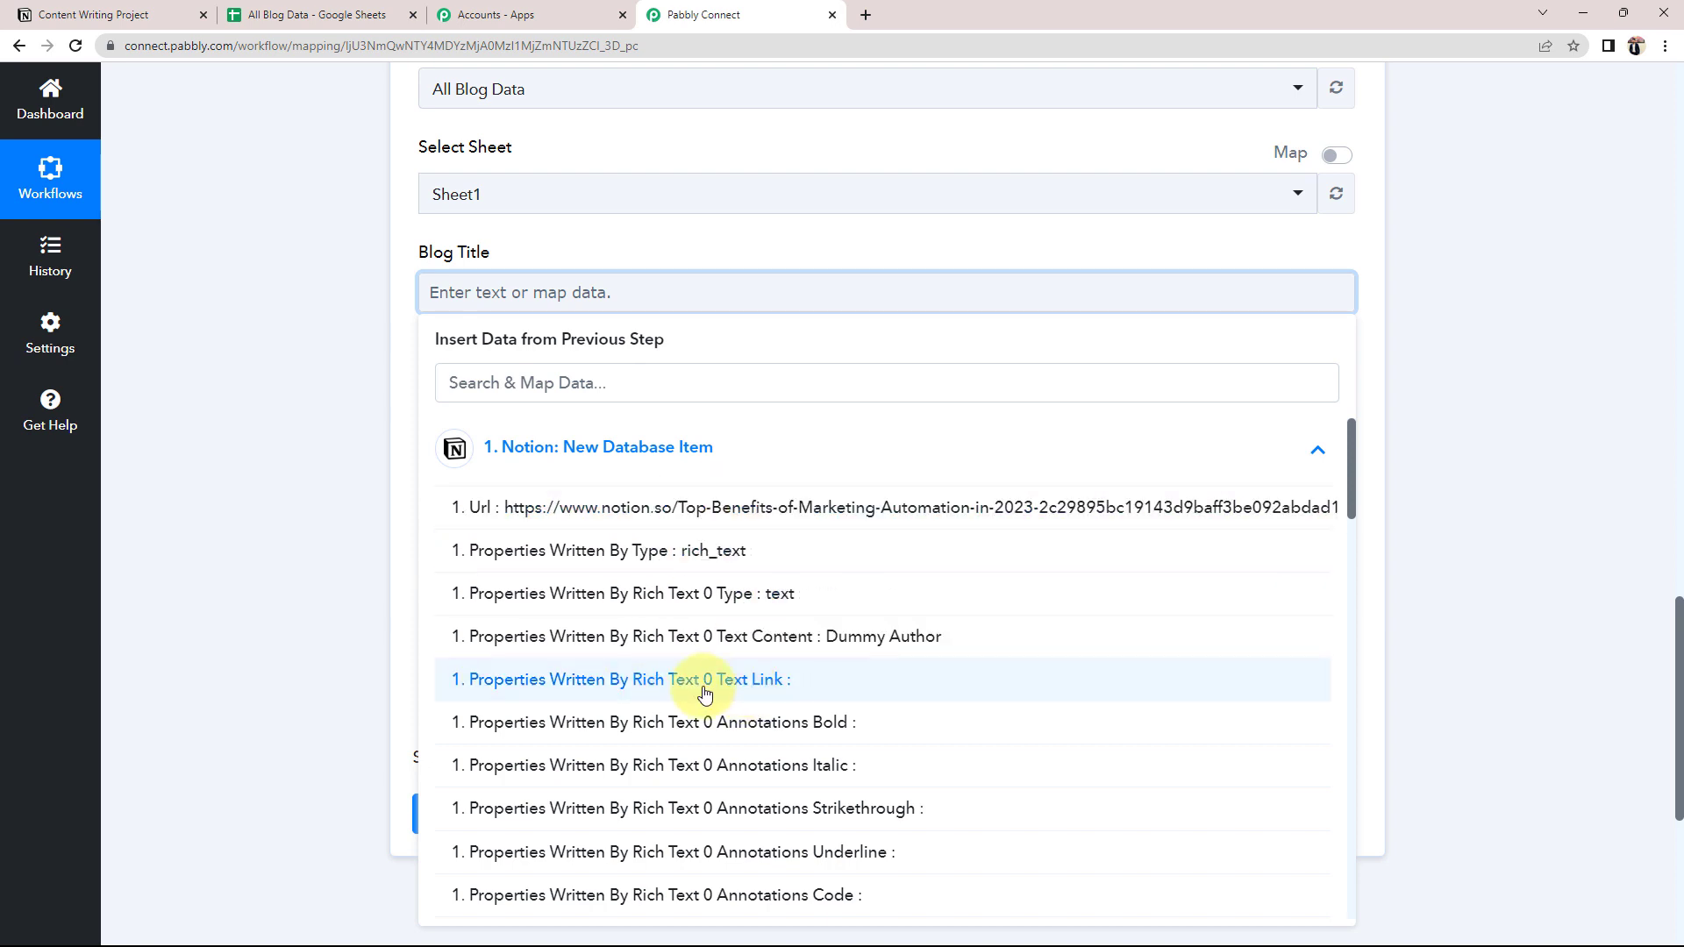
scroll(660, 719, down, 6)
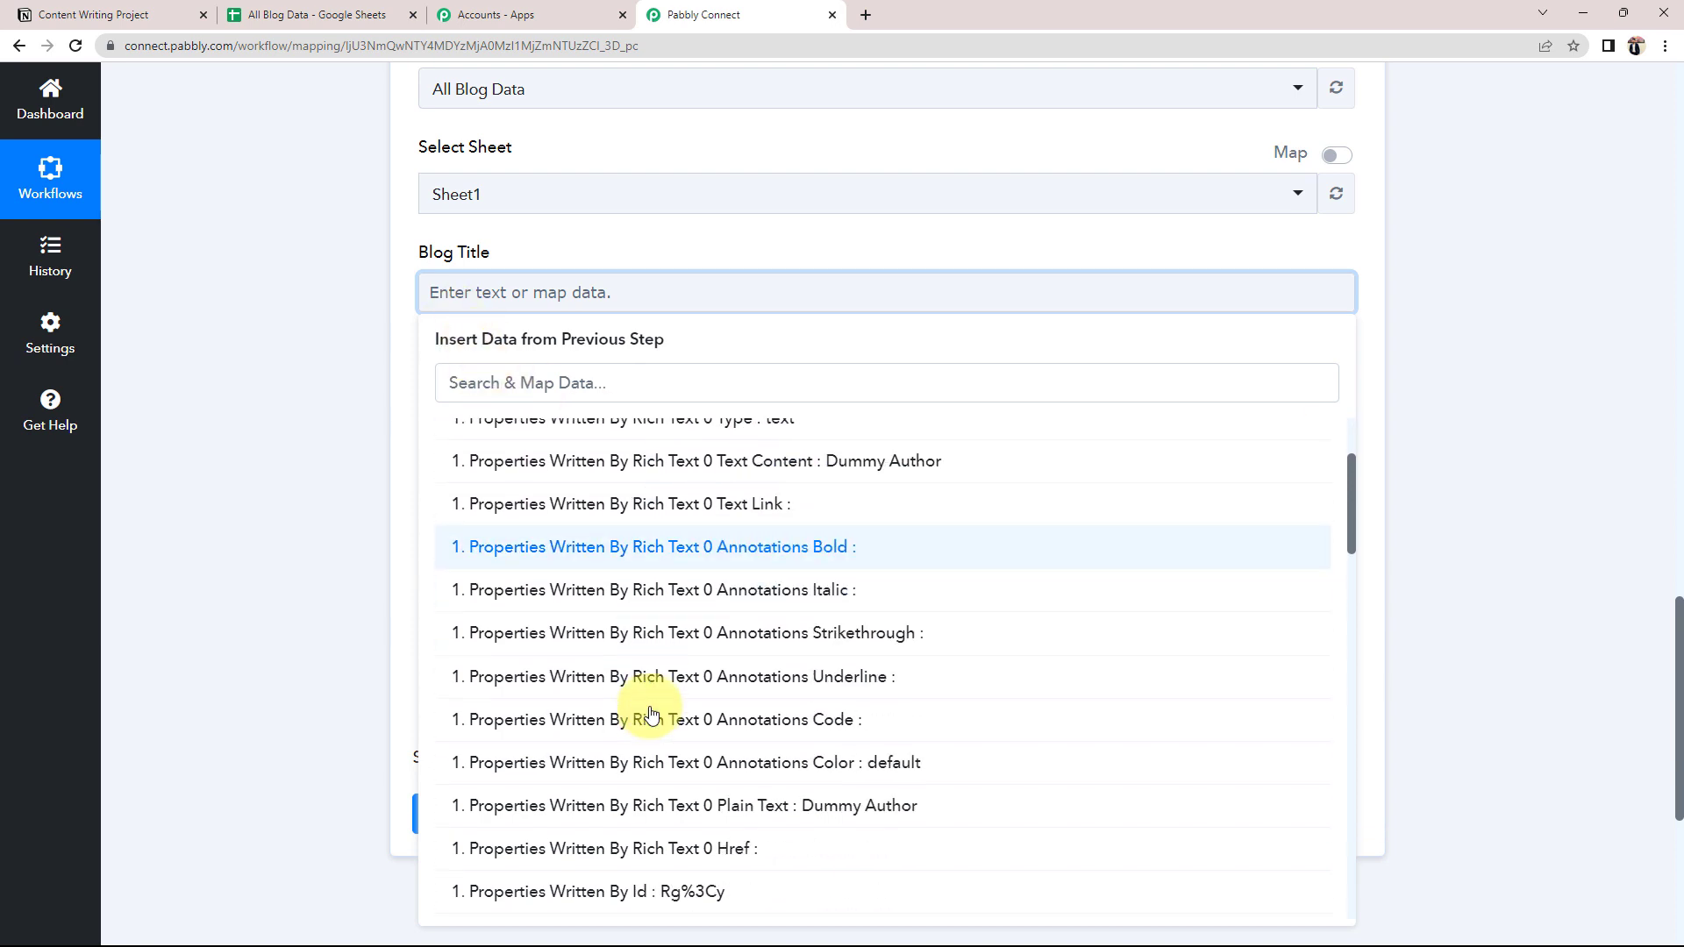
scroll(619, 750, down, 7)
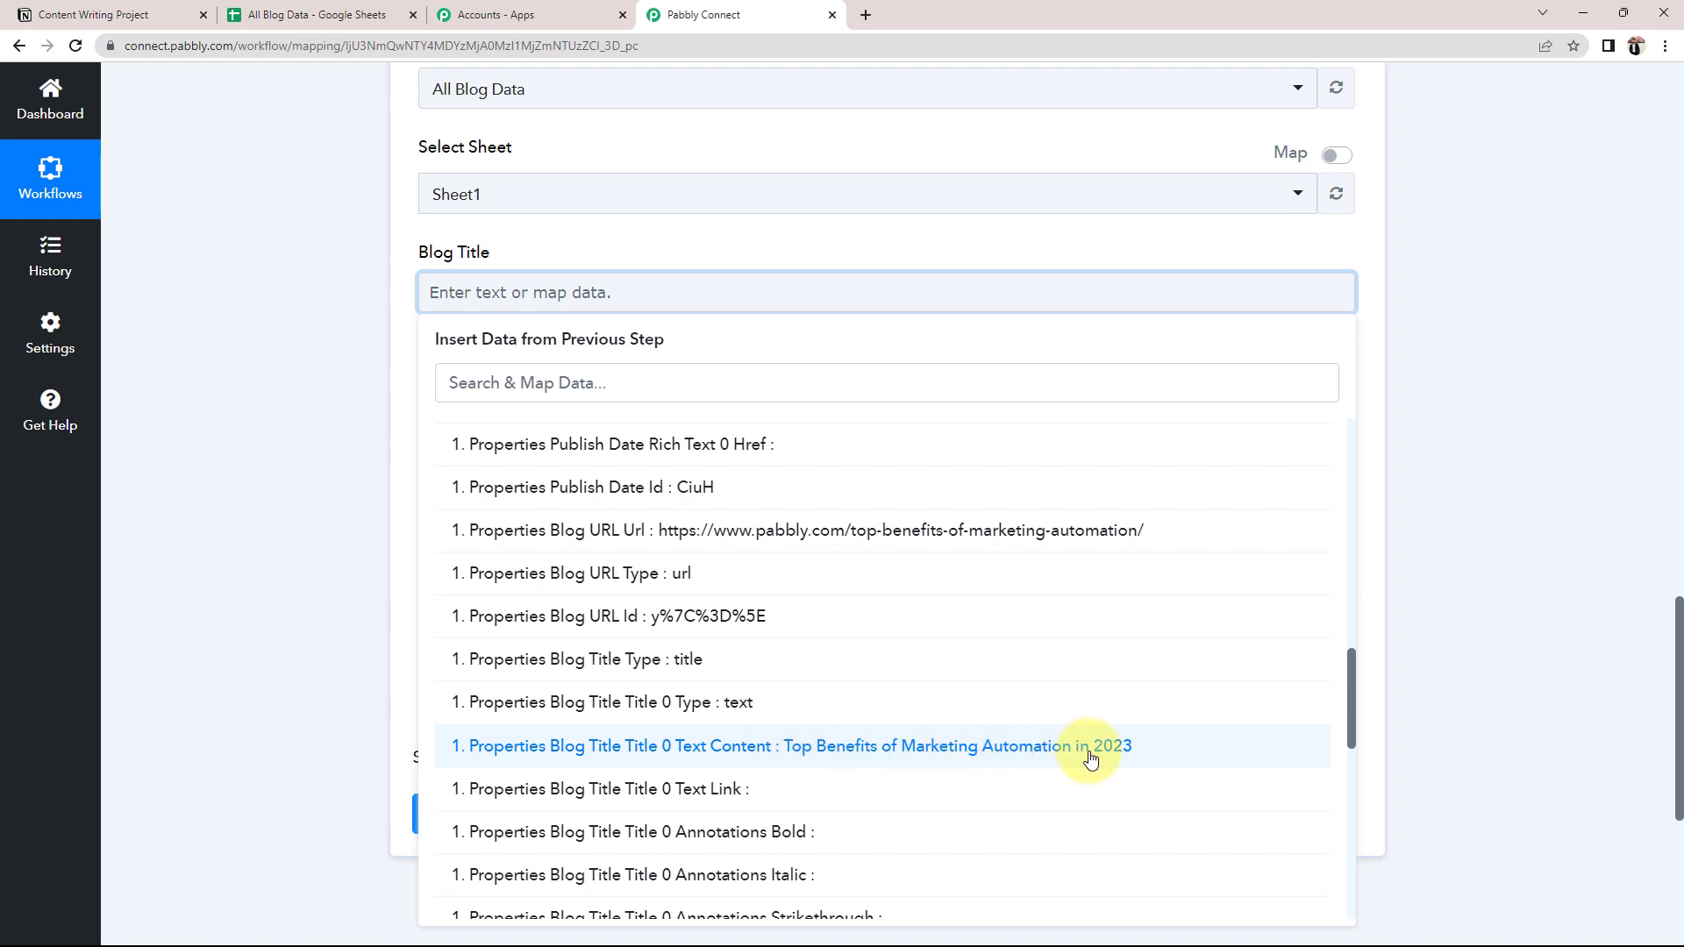
click(1056, 756)
click(262, 251)
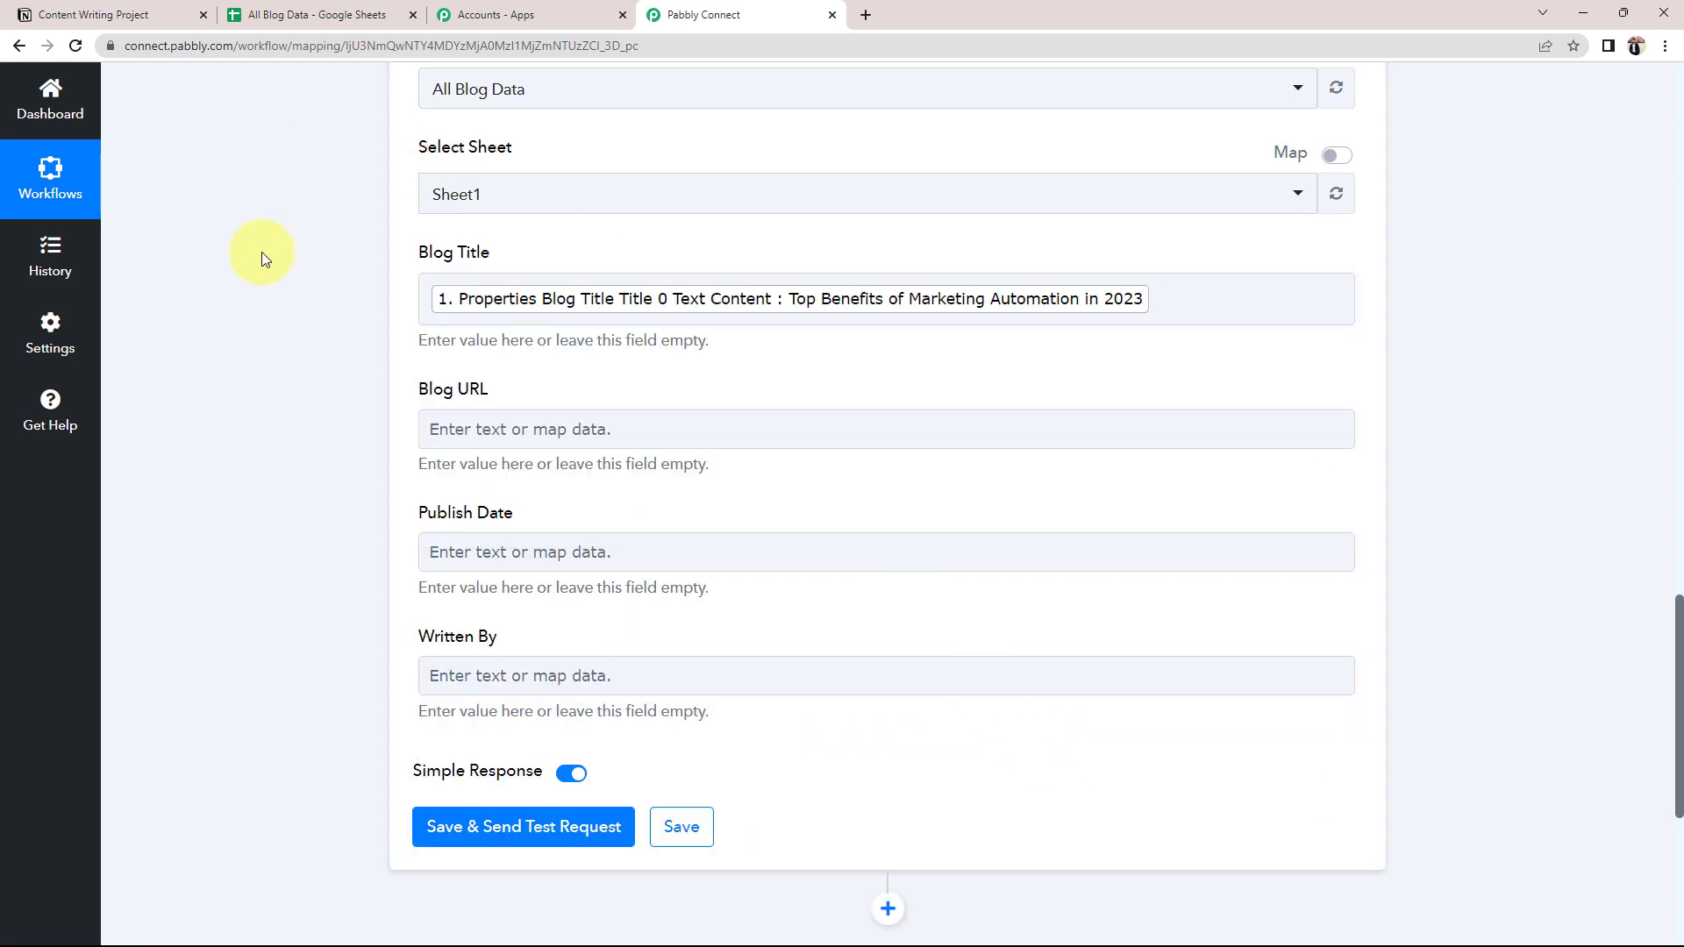
Map the Blog URL field to Properties Blog URL Url from the Notion step.
click(456, 429)
scroll(540, 523, down, 1)
click(540, 524)
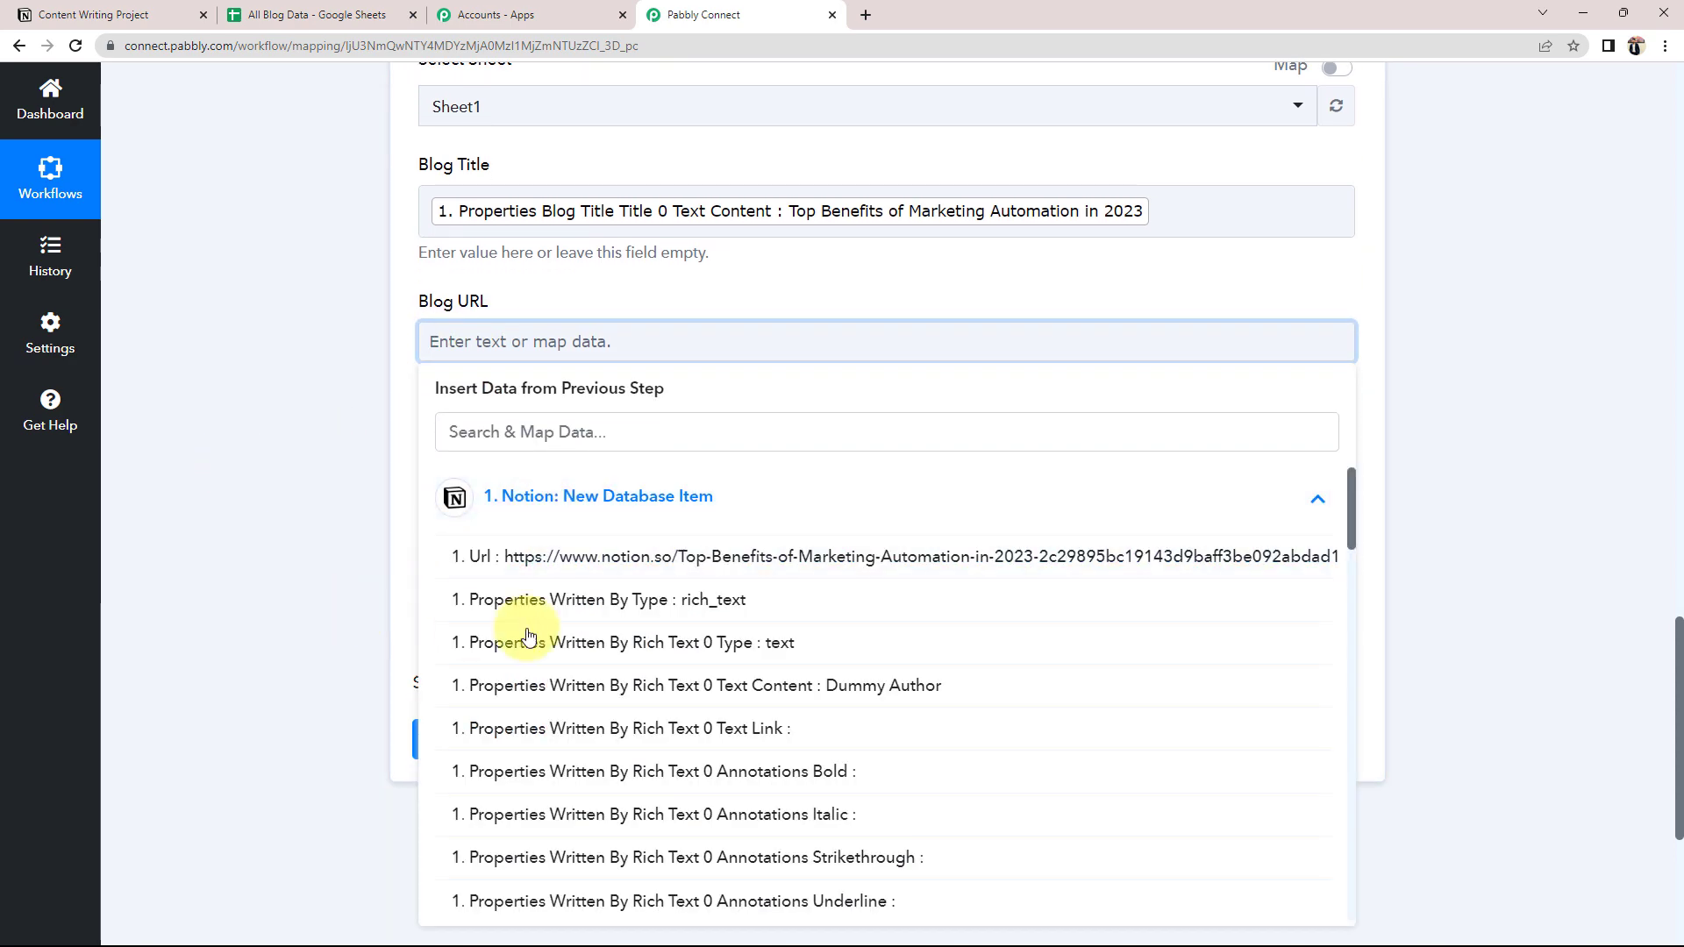
scroll(517, 627, down, 5)
scroll(545, 640, down, 6)
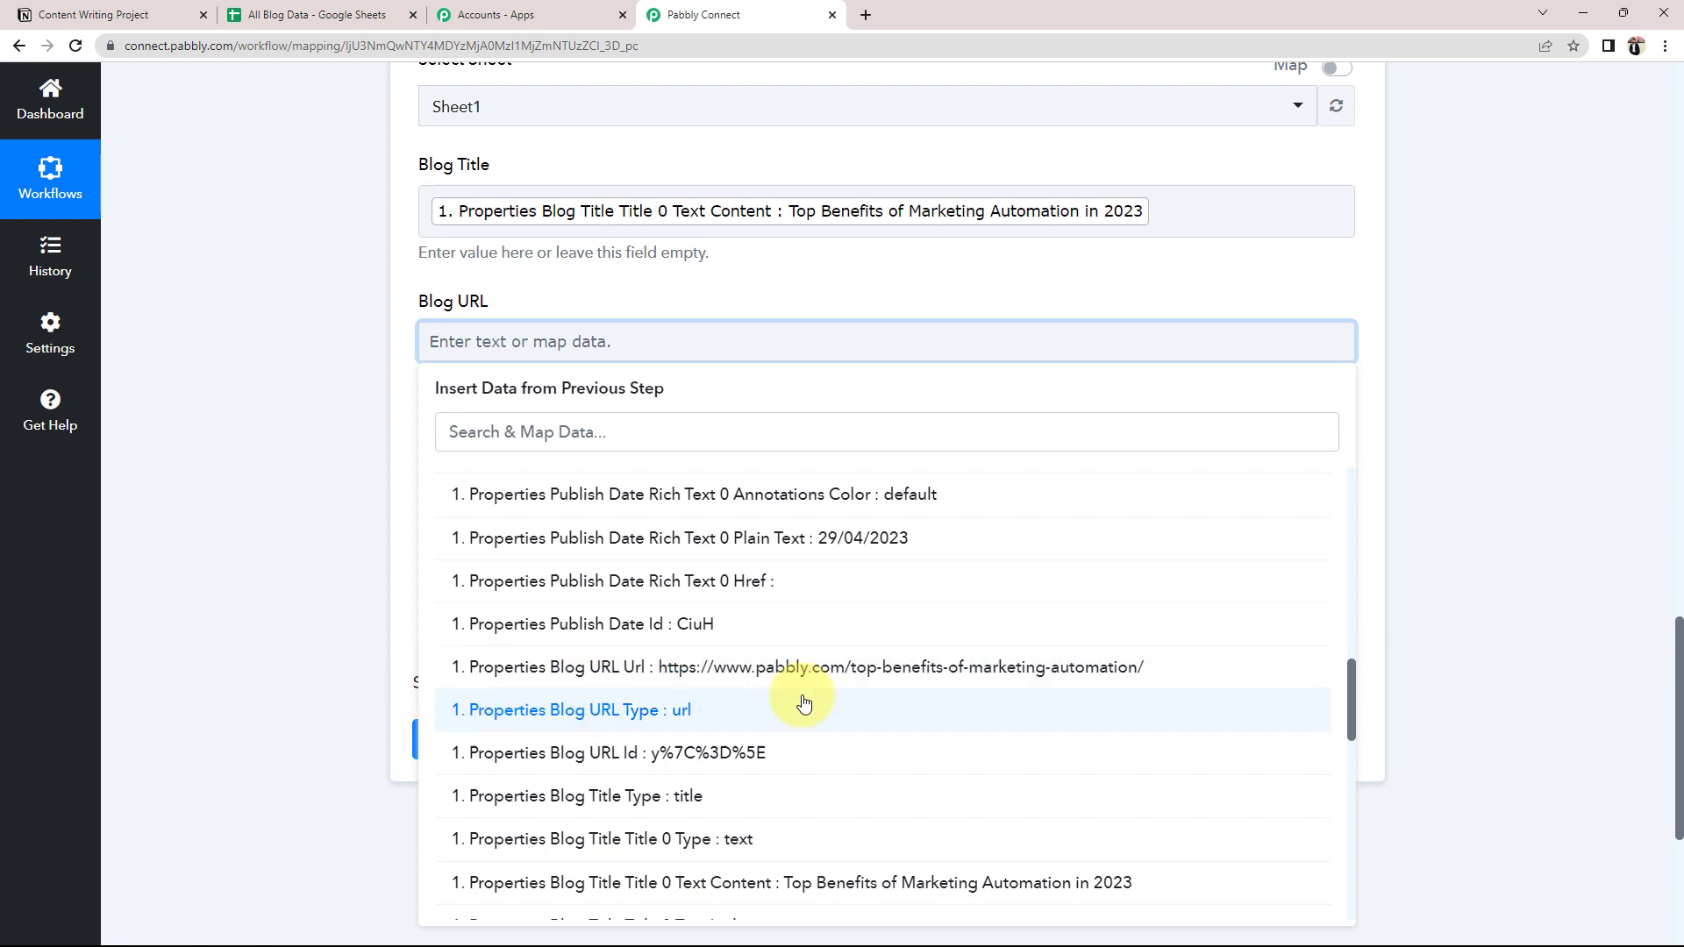
click(841, 679)
click(283, 409)
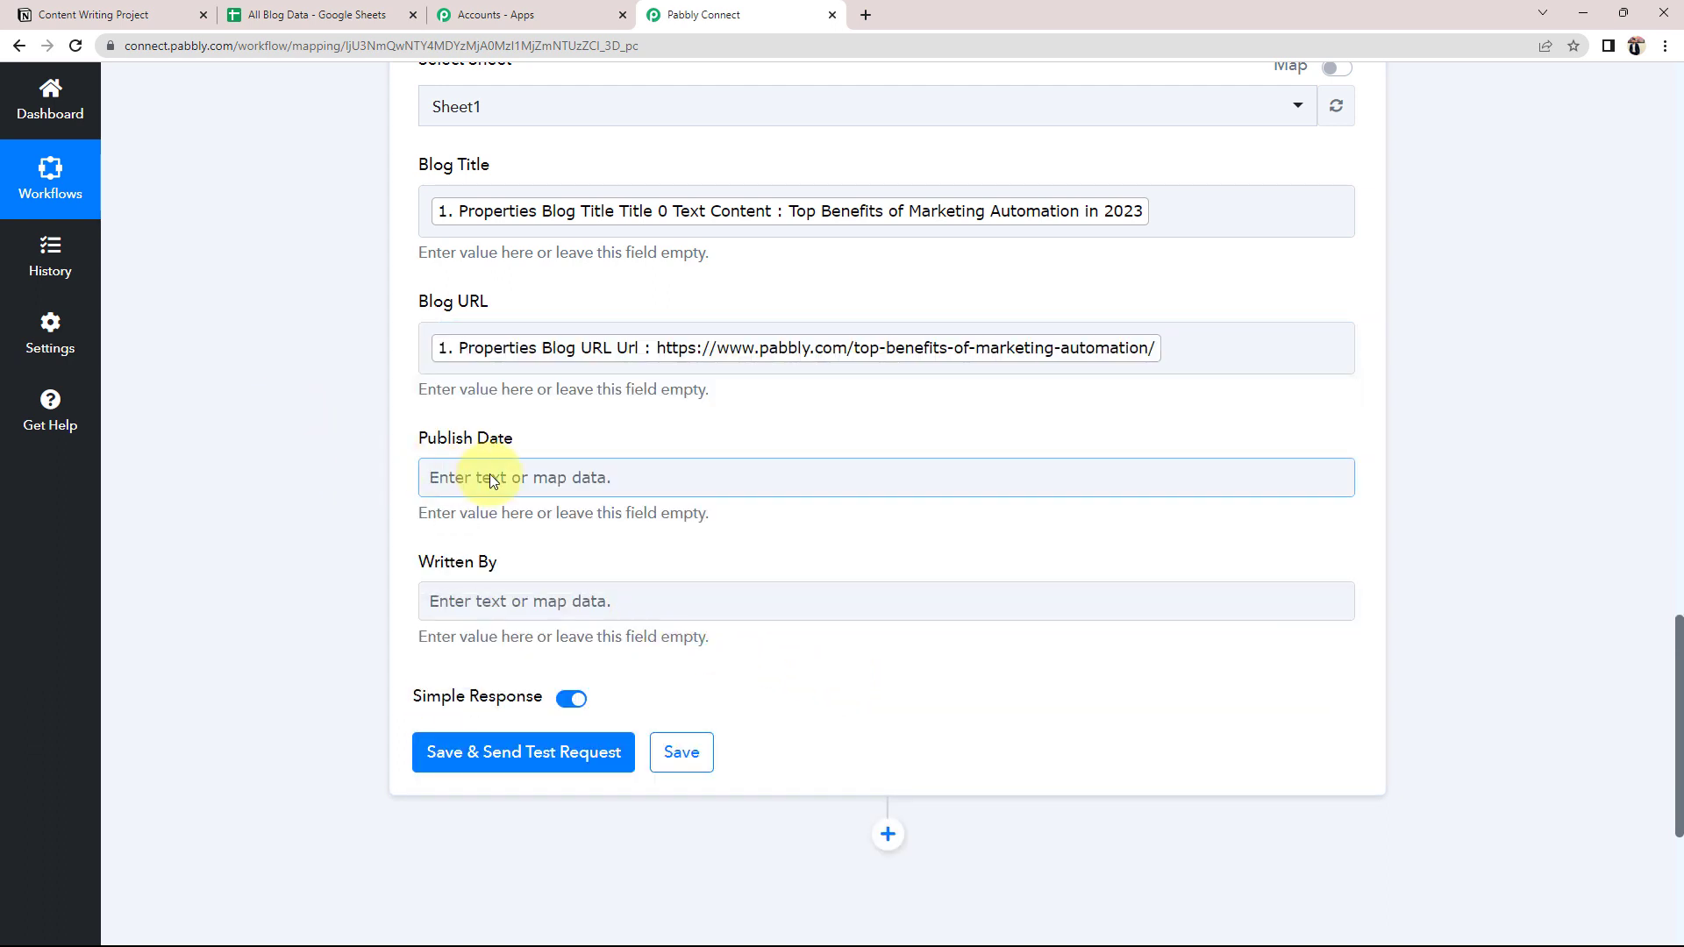
Search the Notion data for "date" and map Properties Publish Date Rich Text 0 Text Content to the Publish Date field.
click(489, 475)
scroll(250, 525, down, 2)
click(594, 459)
click(512, 397)
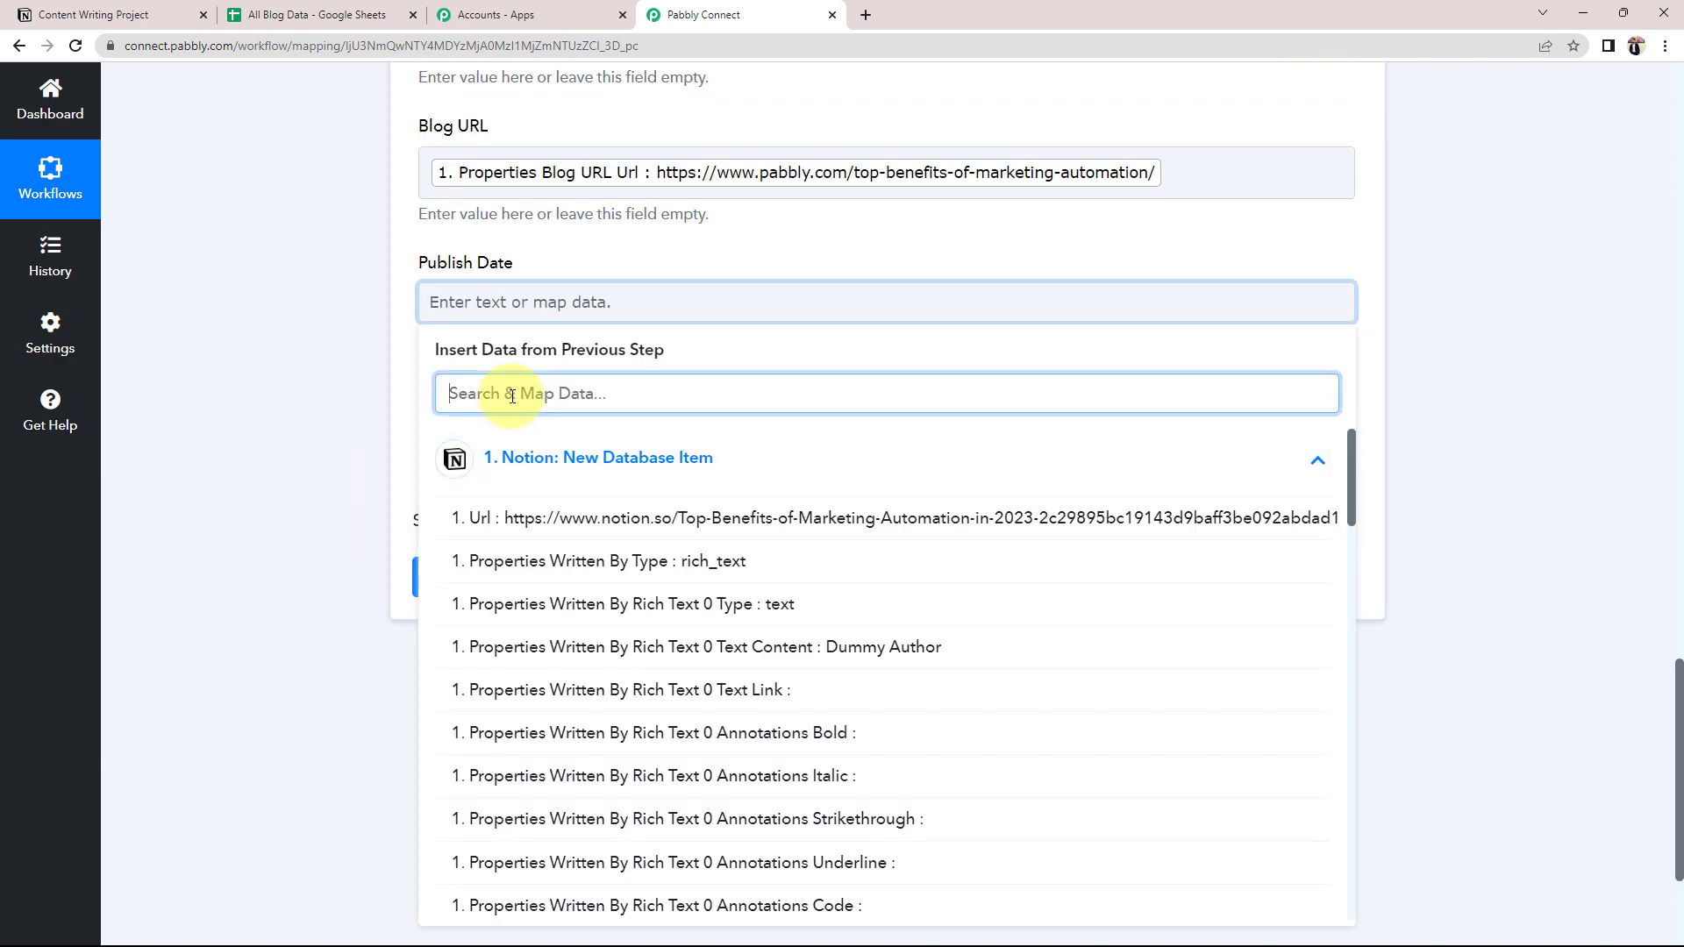
text(d)
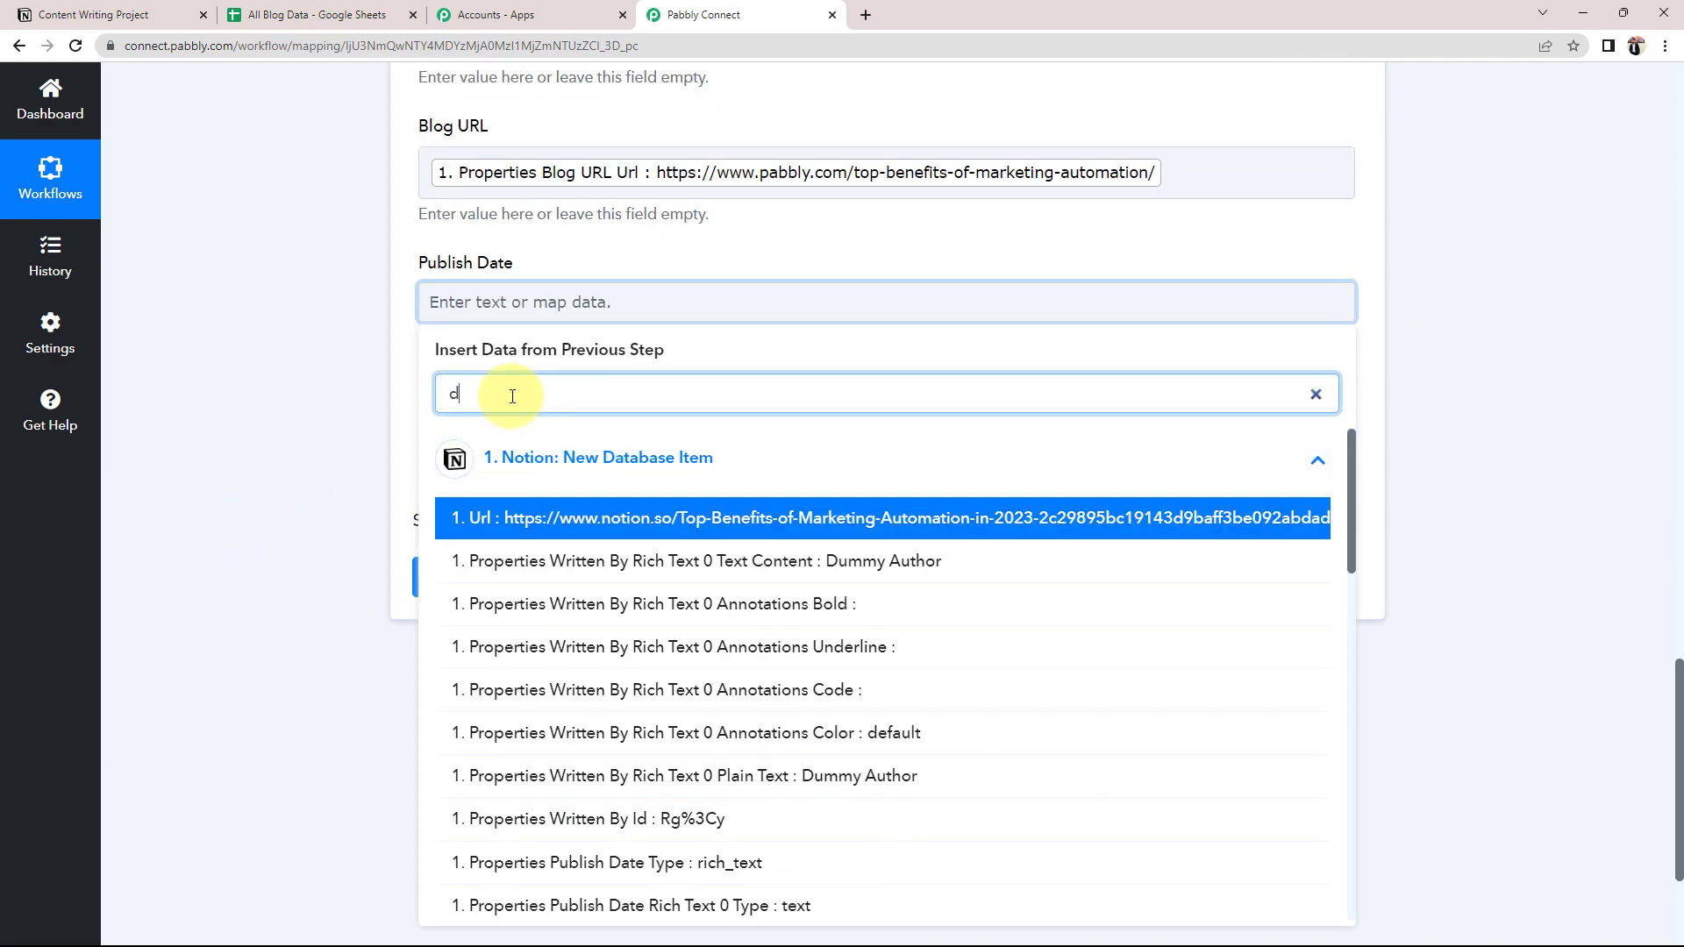
text(ate)
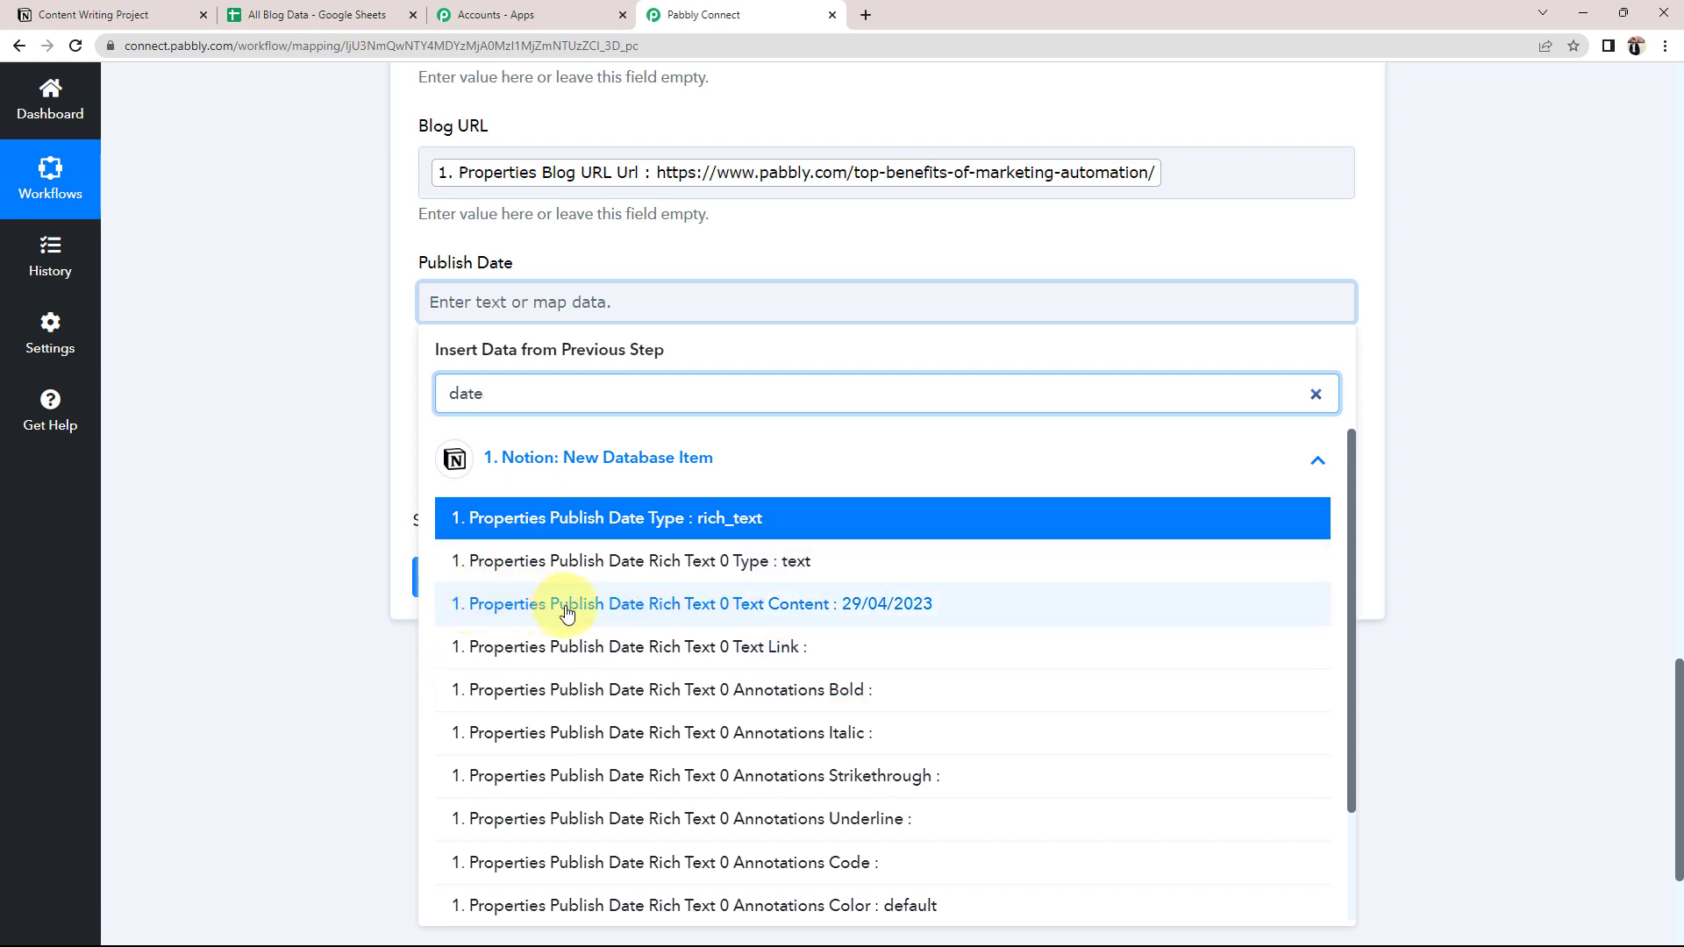
click(813, 617)
click(246, 461)
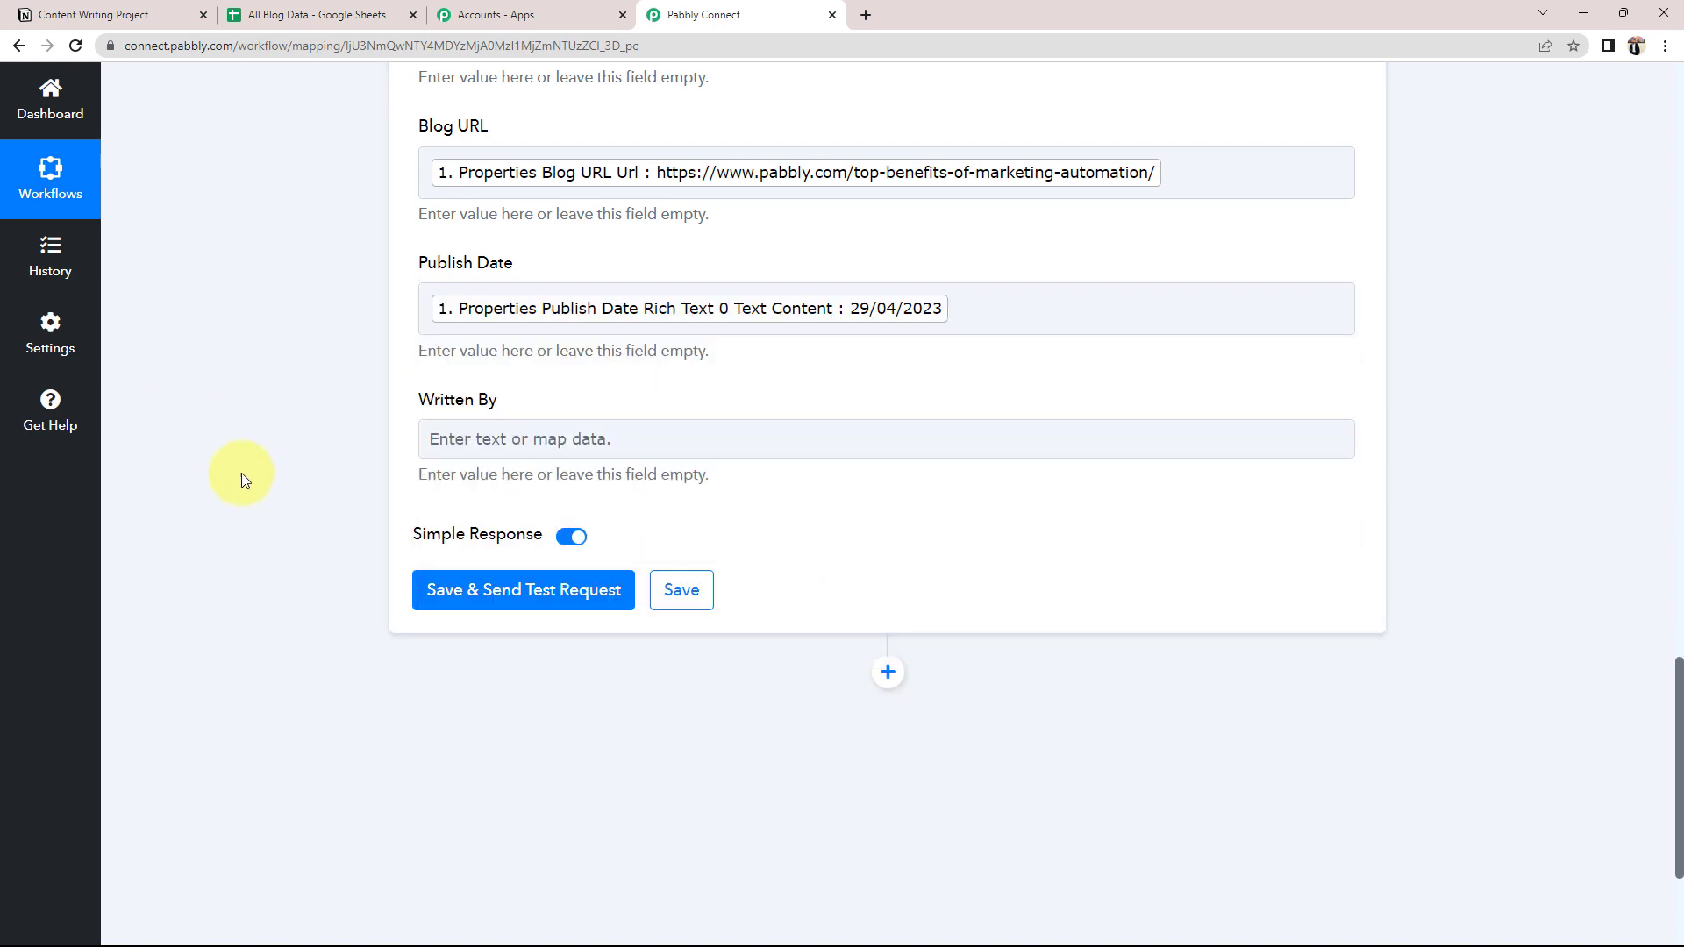
Search the Notion data for "dumm", map Properties Written By Rich Text 0 Text Content to Written By, and review all four mappings.
click(486, 436)
click(486, 538)
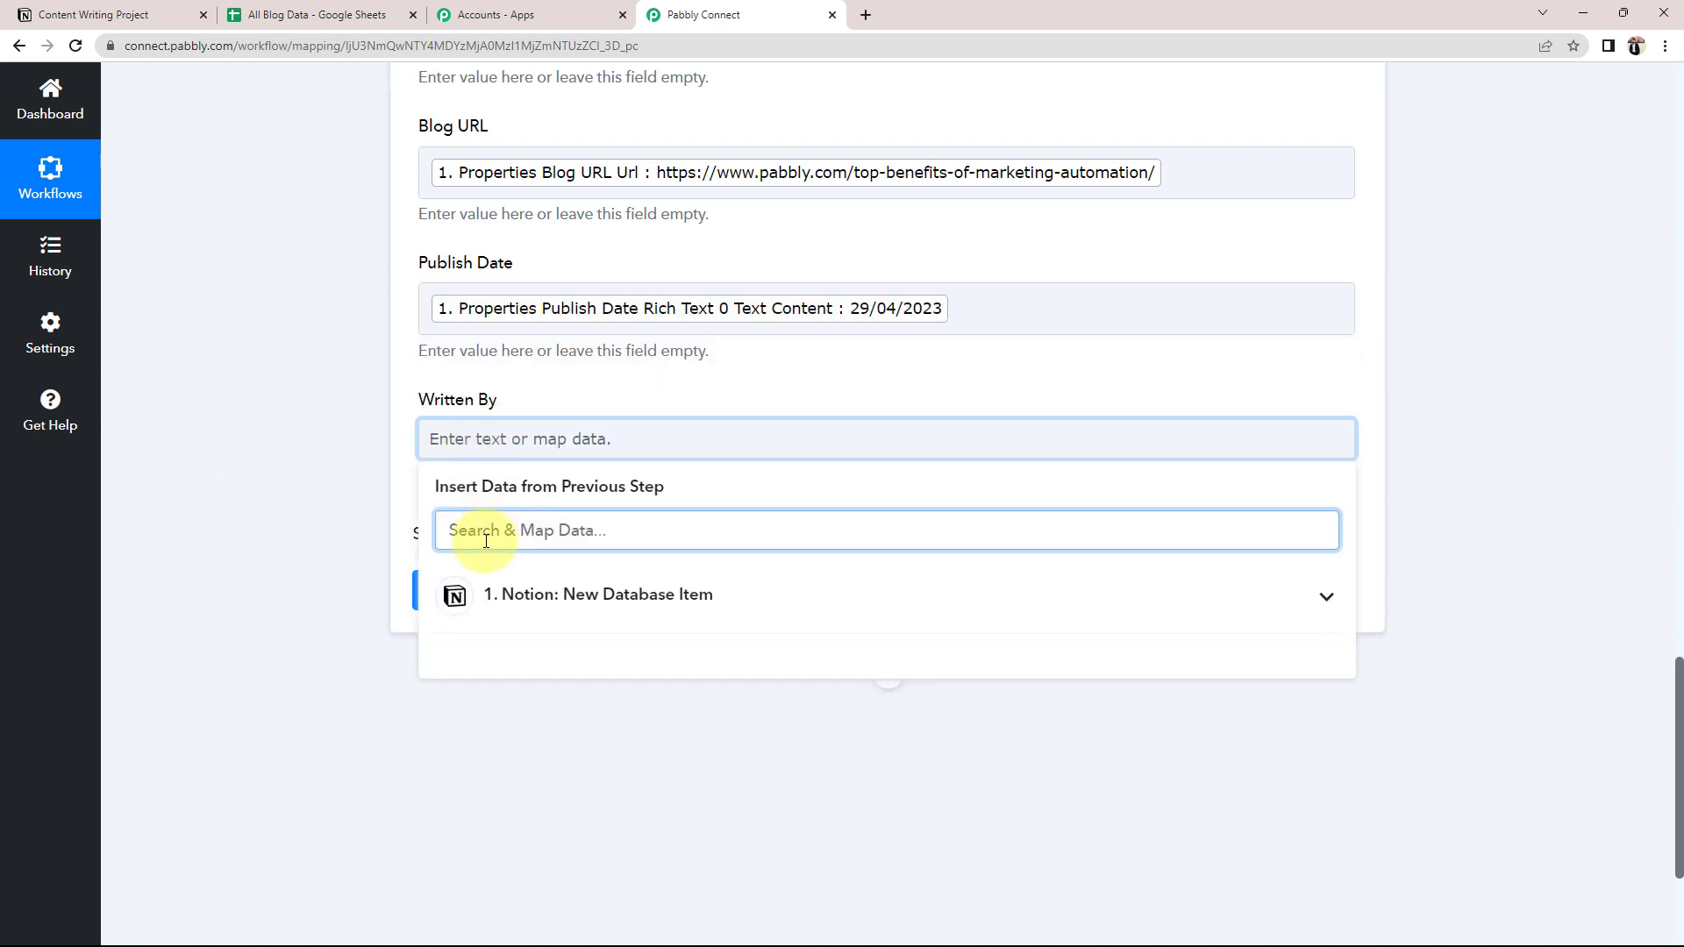
text(dumm)
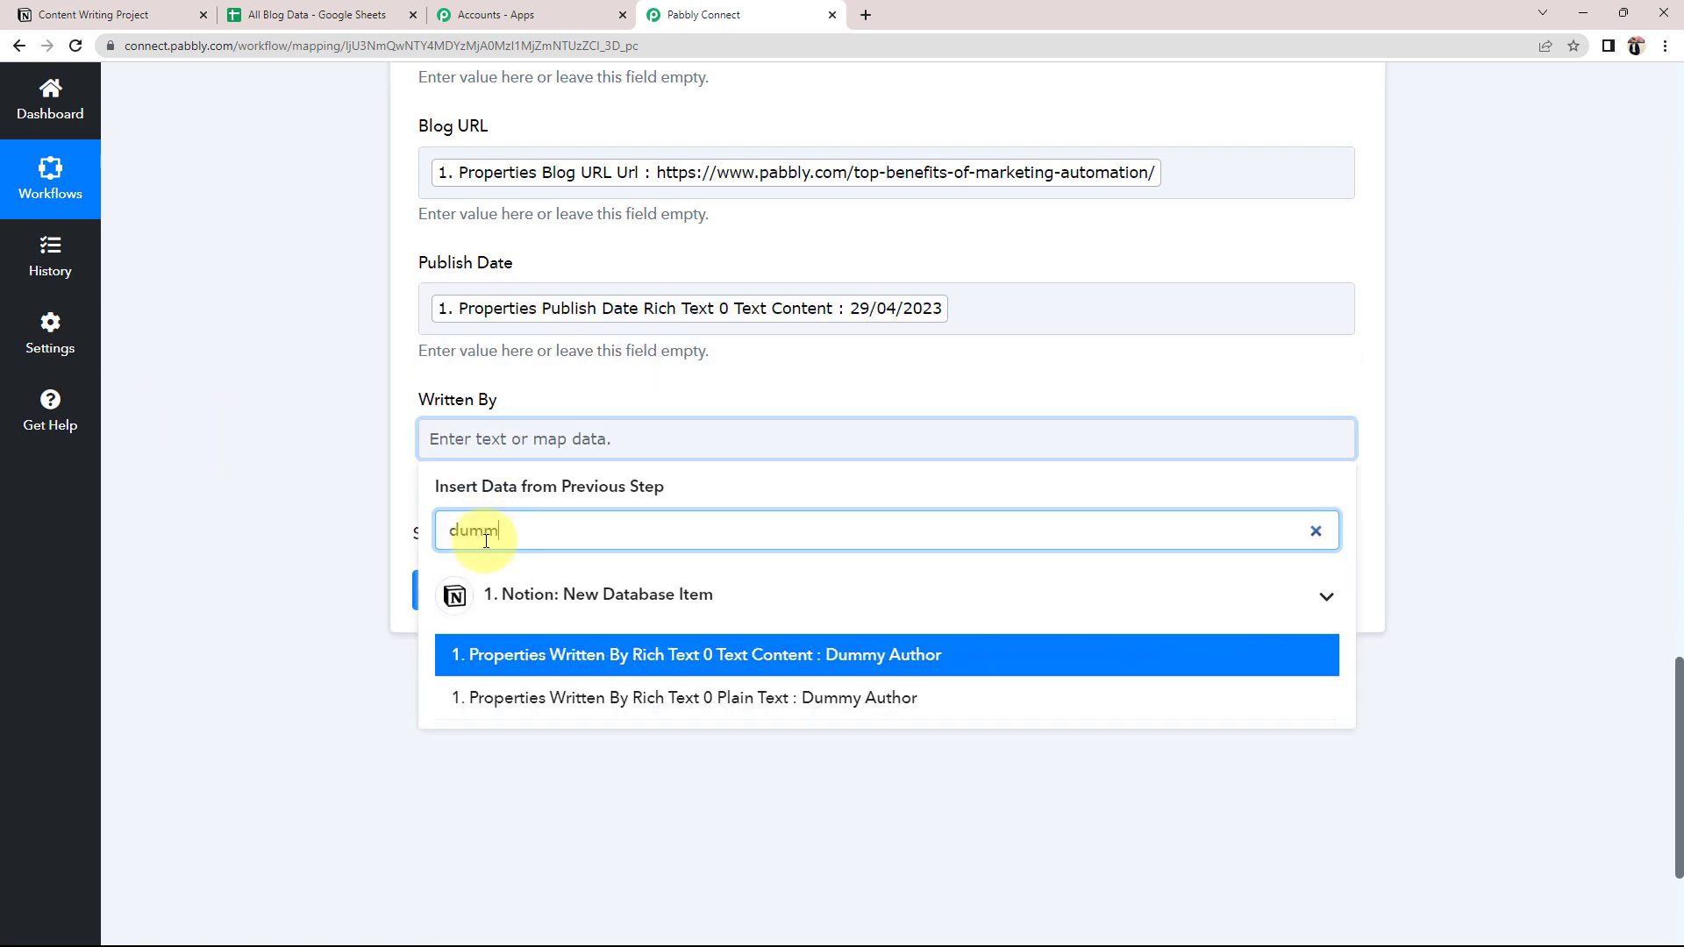
click(751, 658)
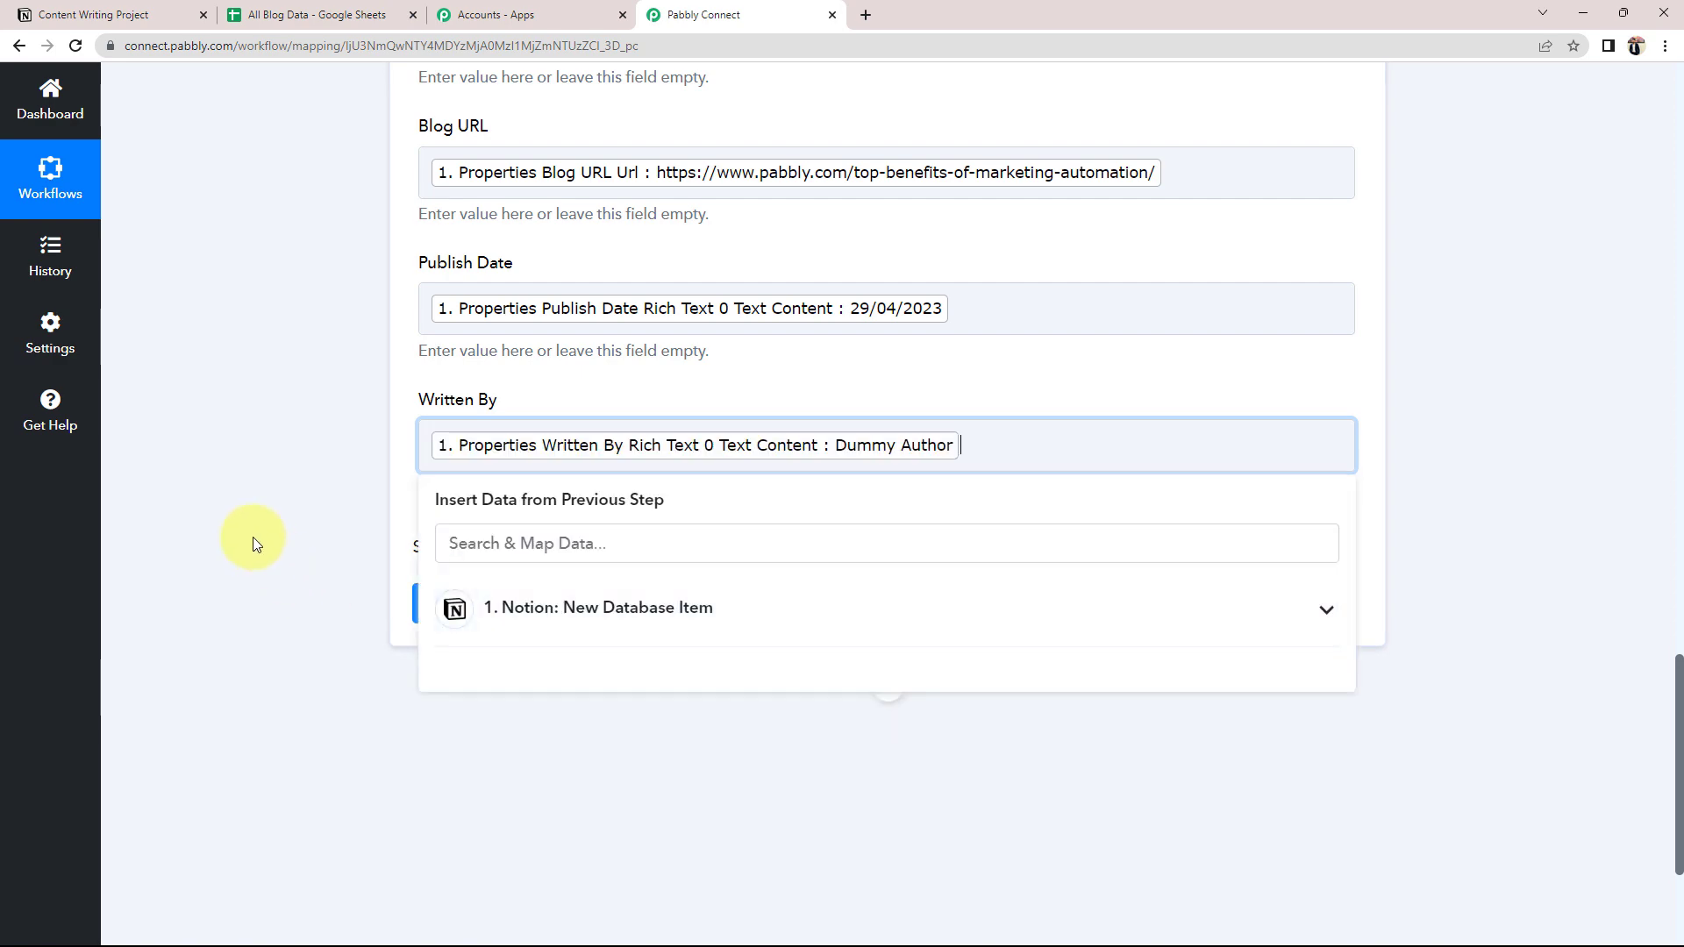
click(253, 535)
scroll(386, 410, up, 2)
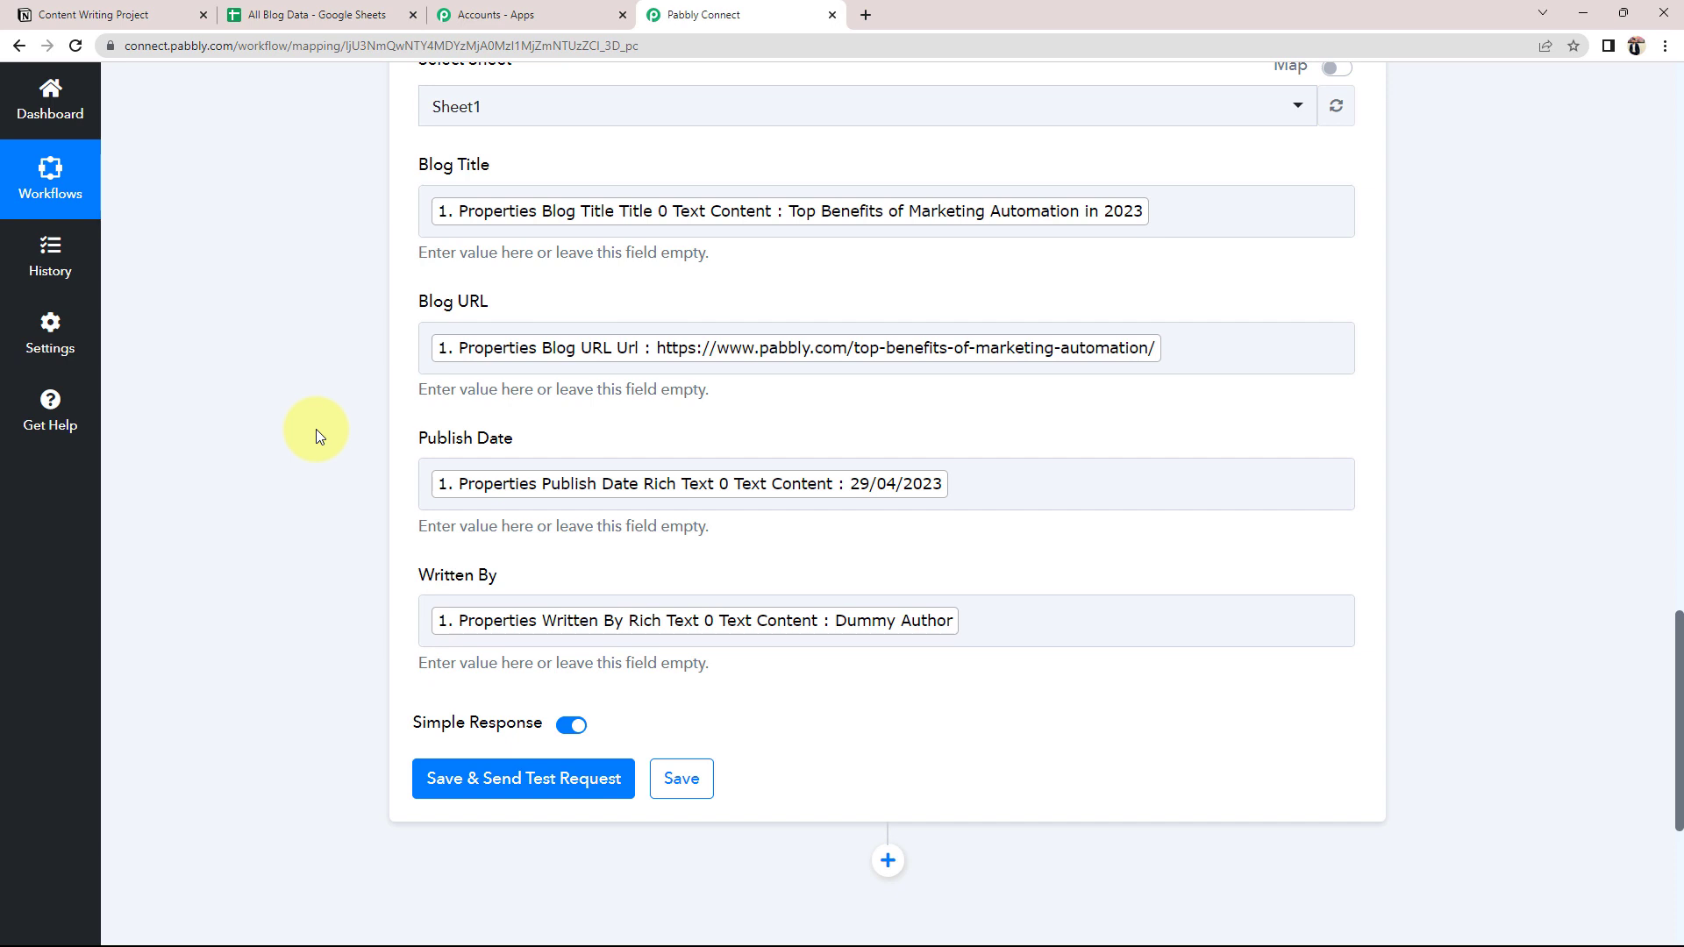
scroll(434, 597, up, 1)
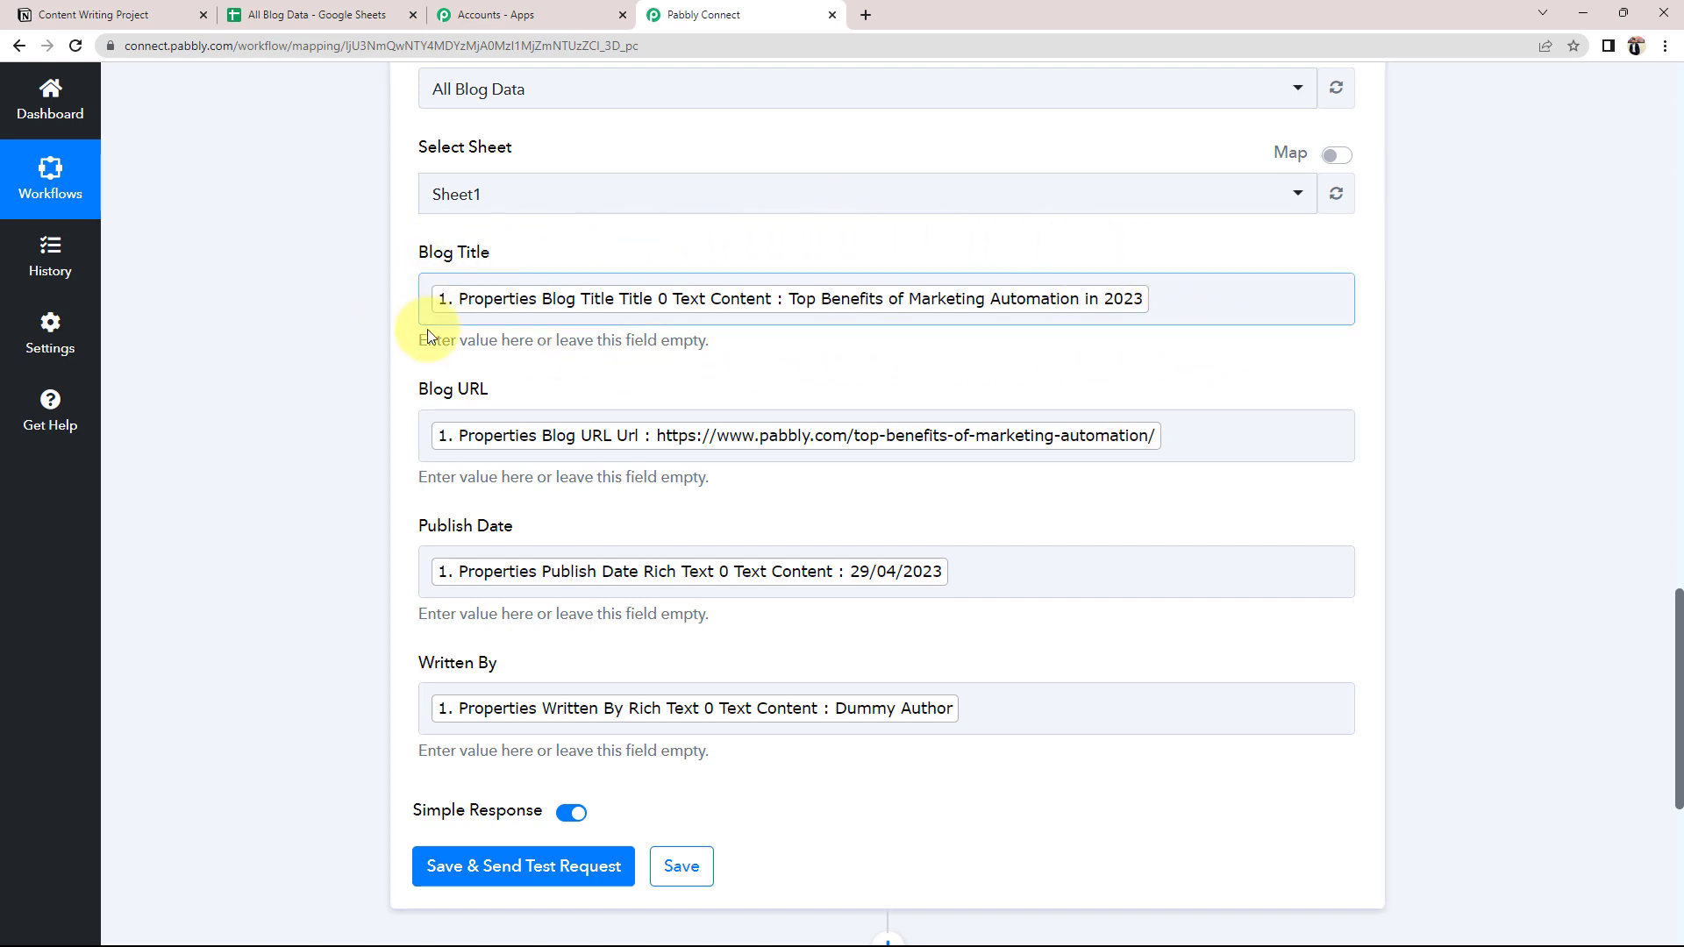
Check the source row in Notion and the All Blog Data sheet, and send a test request from the Pabbly Connect Google Sheets step.
click(66, 15)
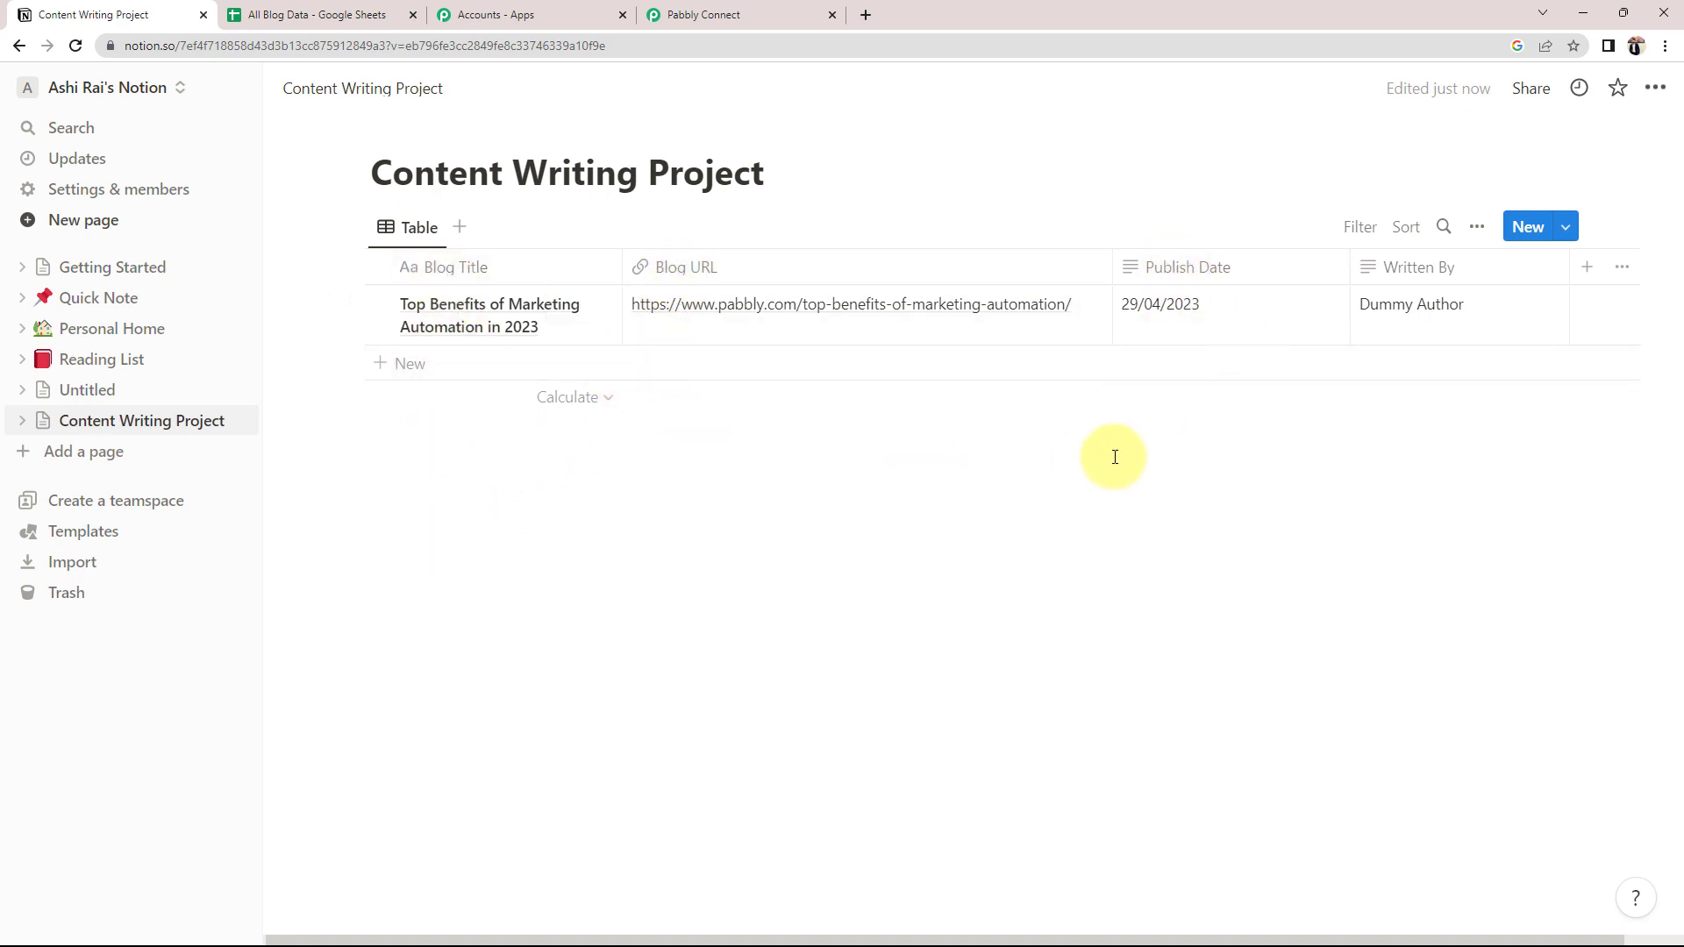
click(707, 10)
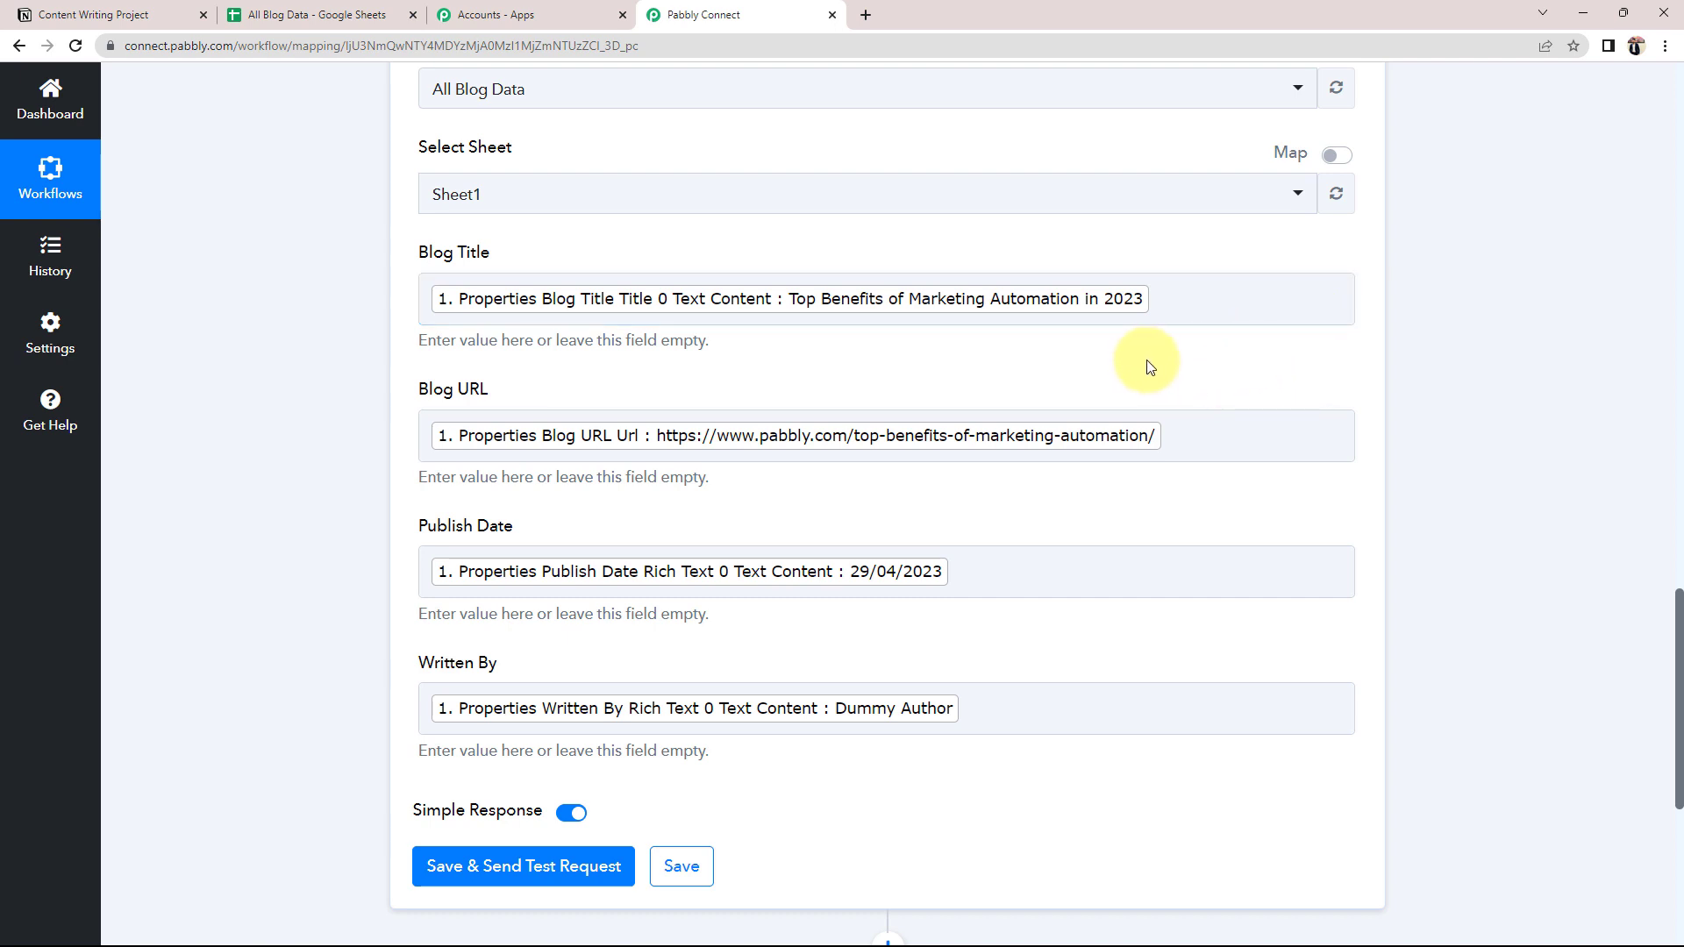
scroll(132, 552, down, 2)
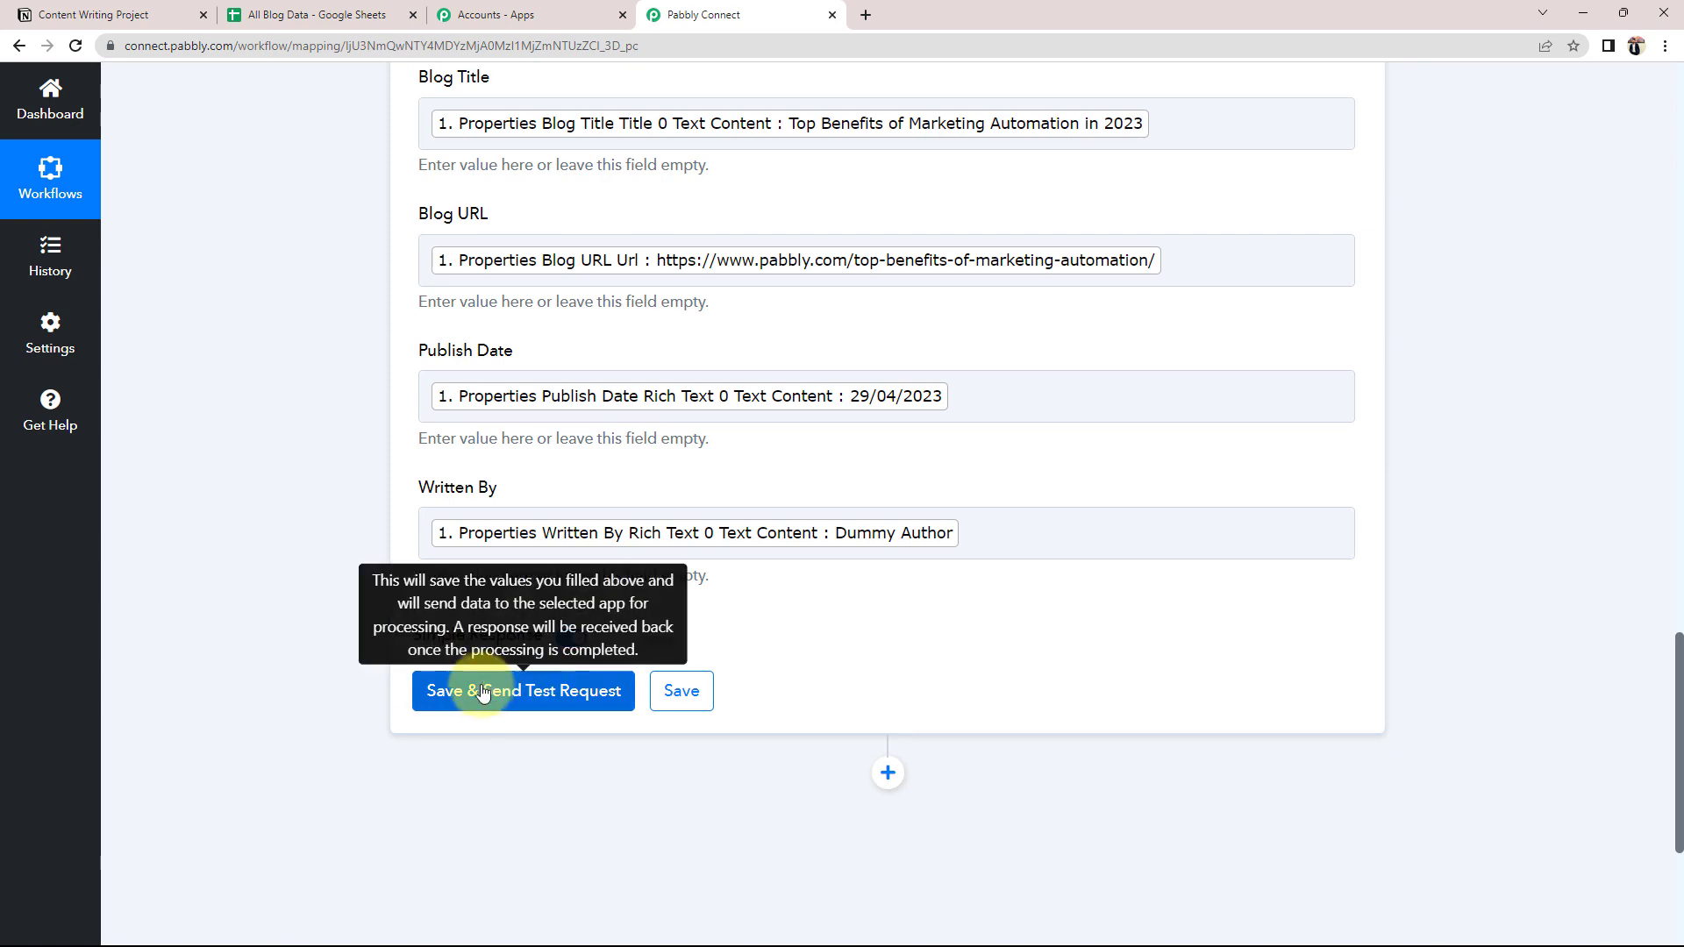
click(318, 18)
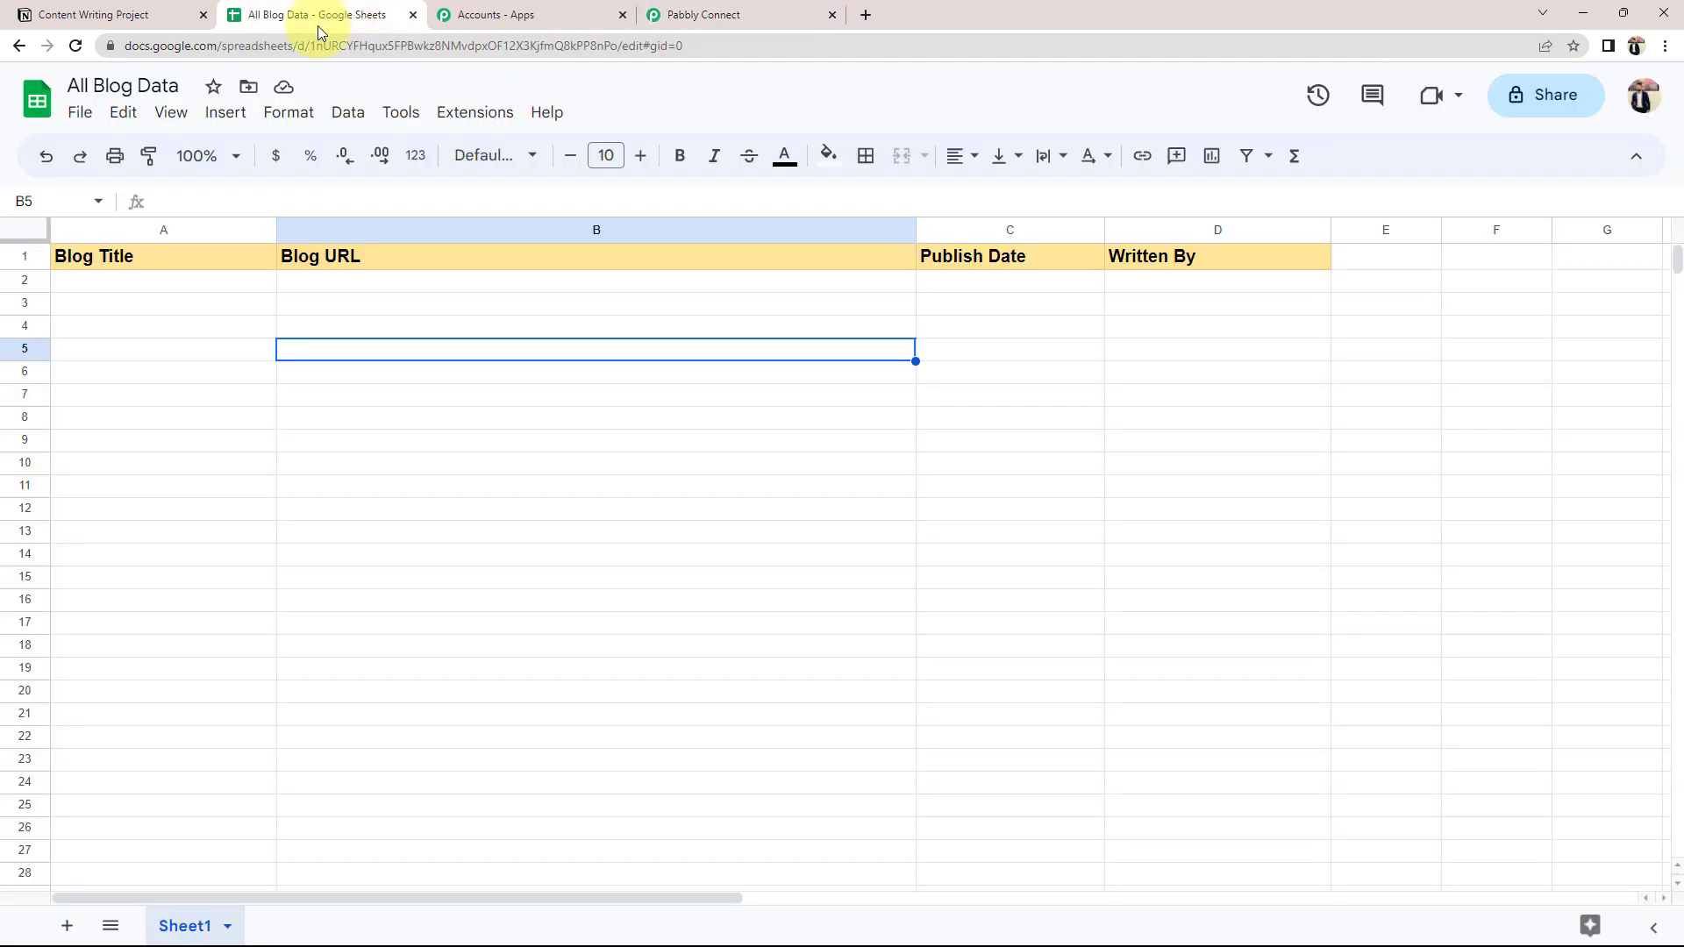
click(783, 8)
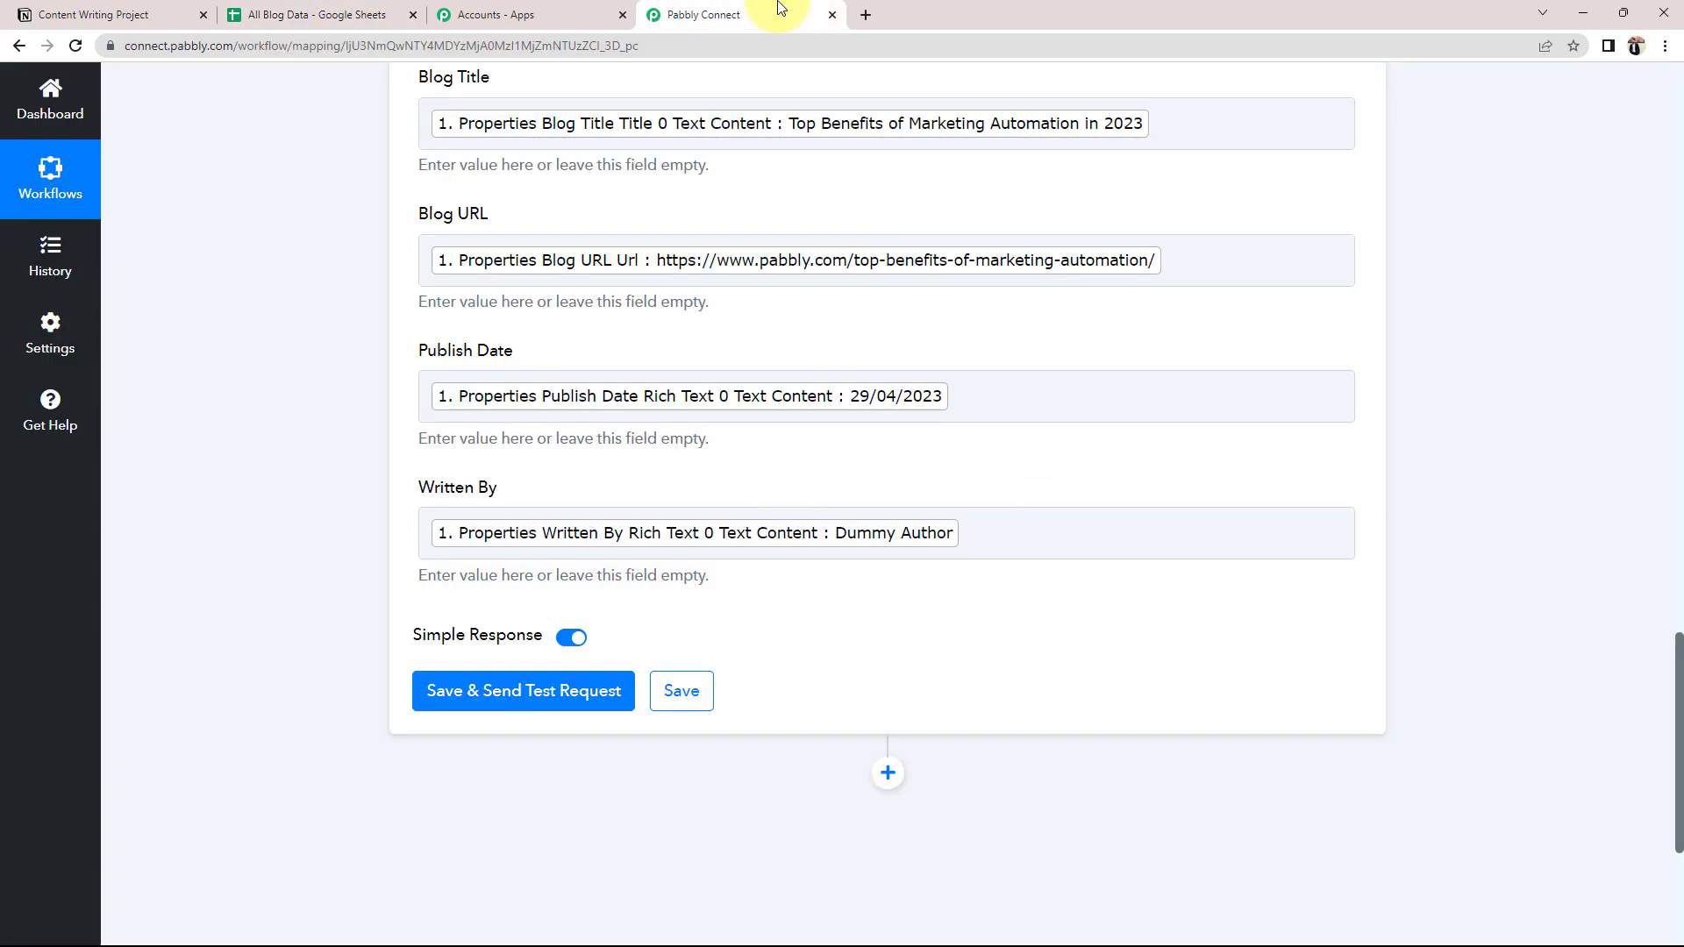
click(530, 698)
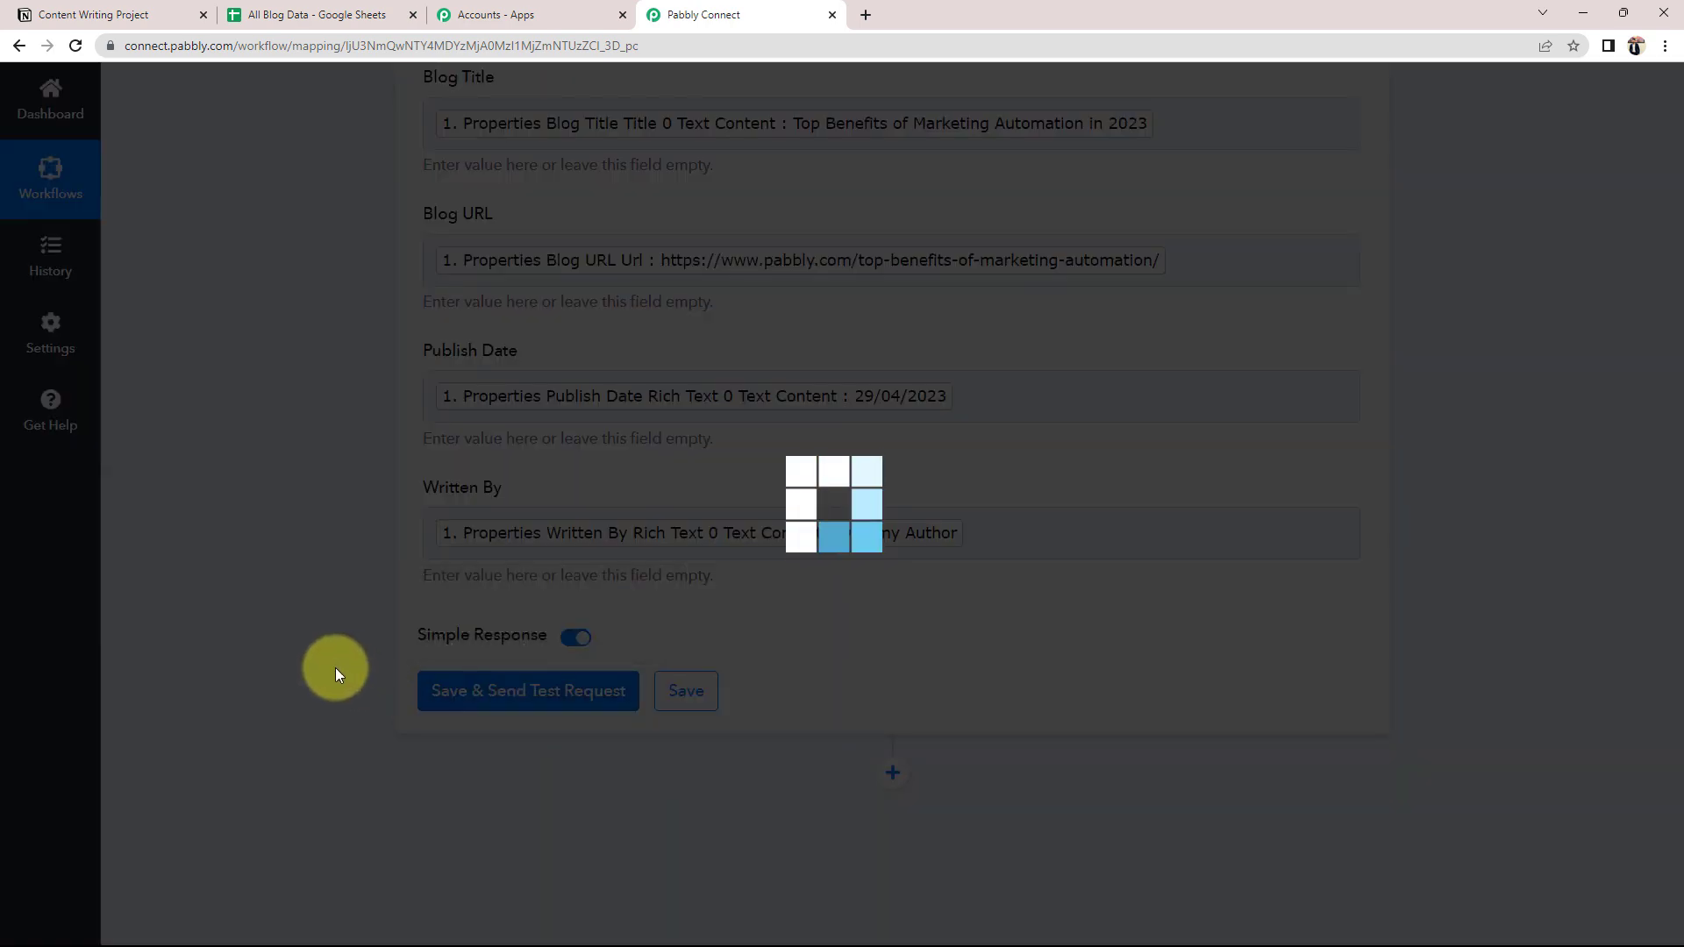
Examine the test response values for updated rows, columns and cells in the Google Sheets step.
scroll(325, 658, down, 4)
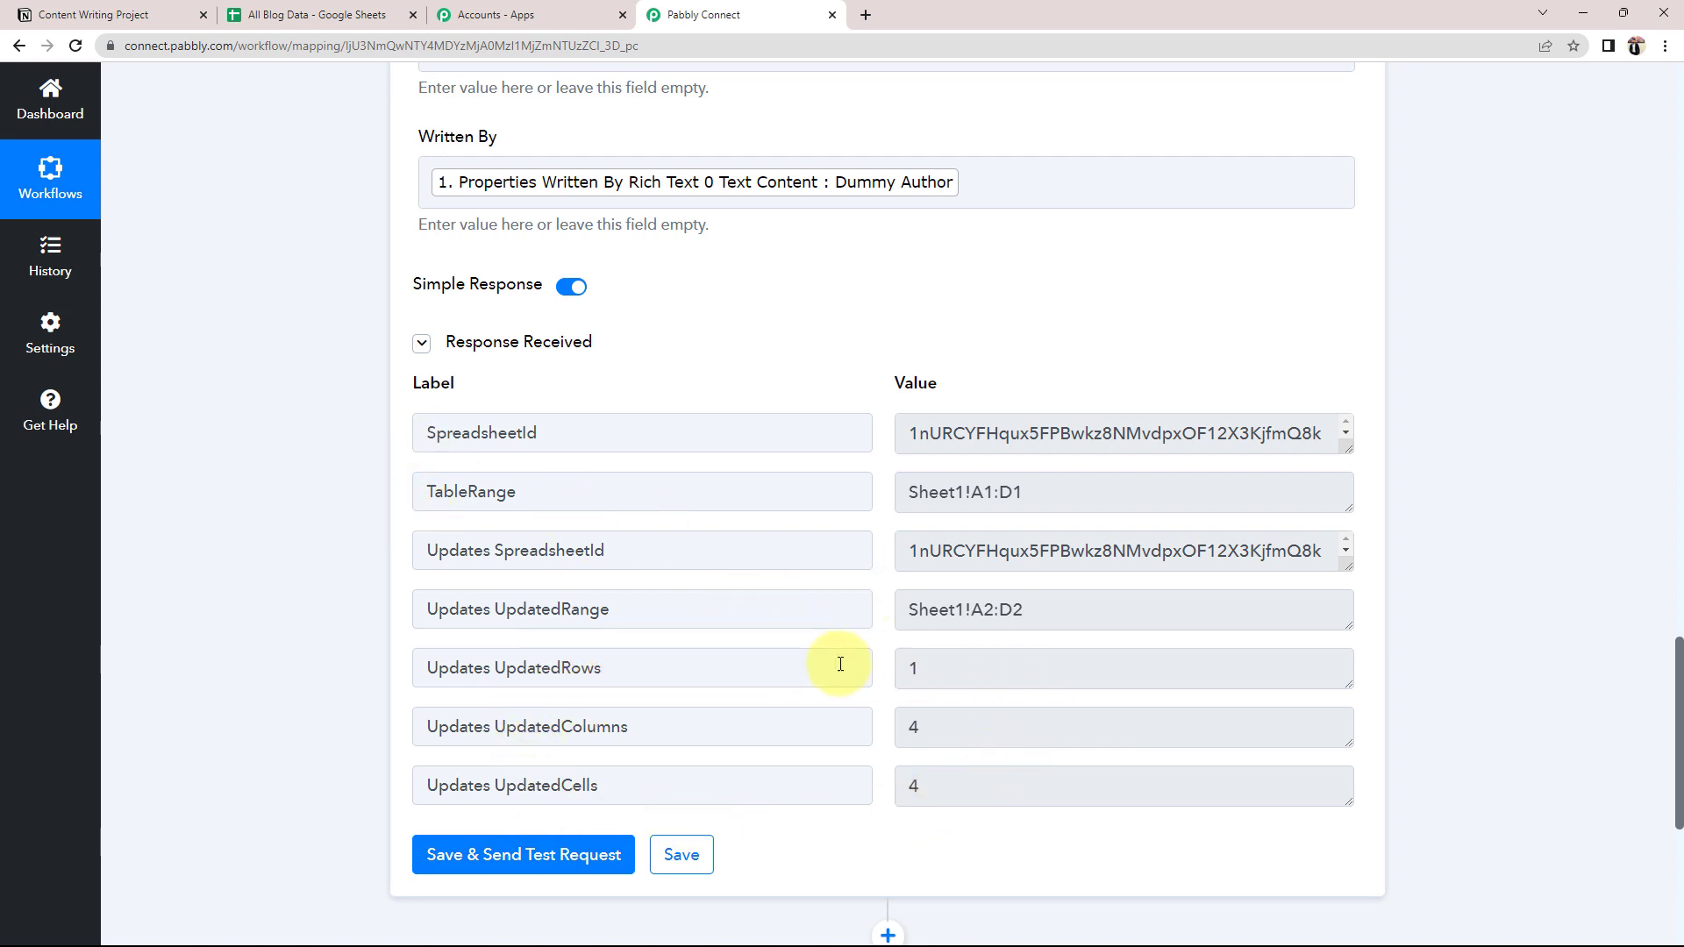
click(921, 729)
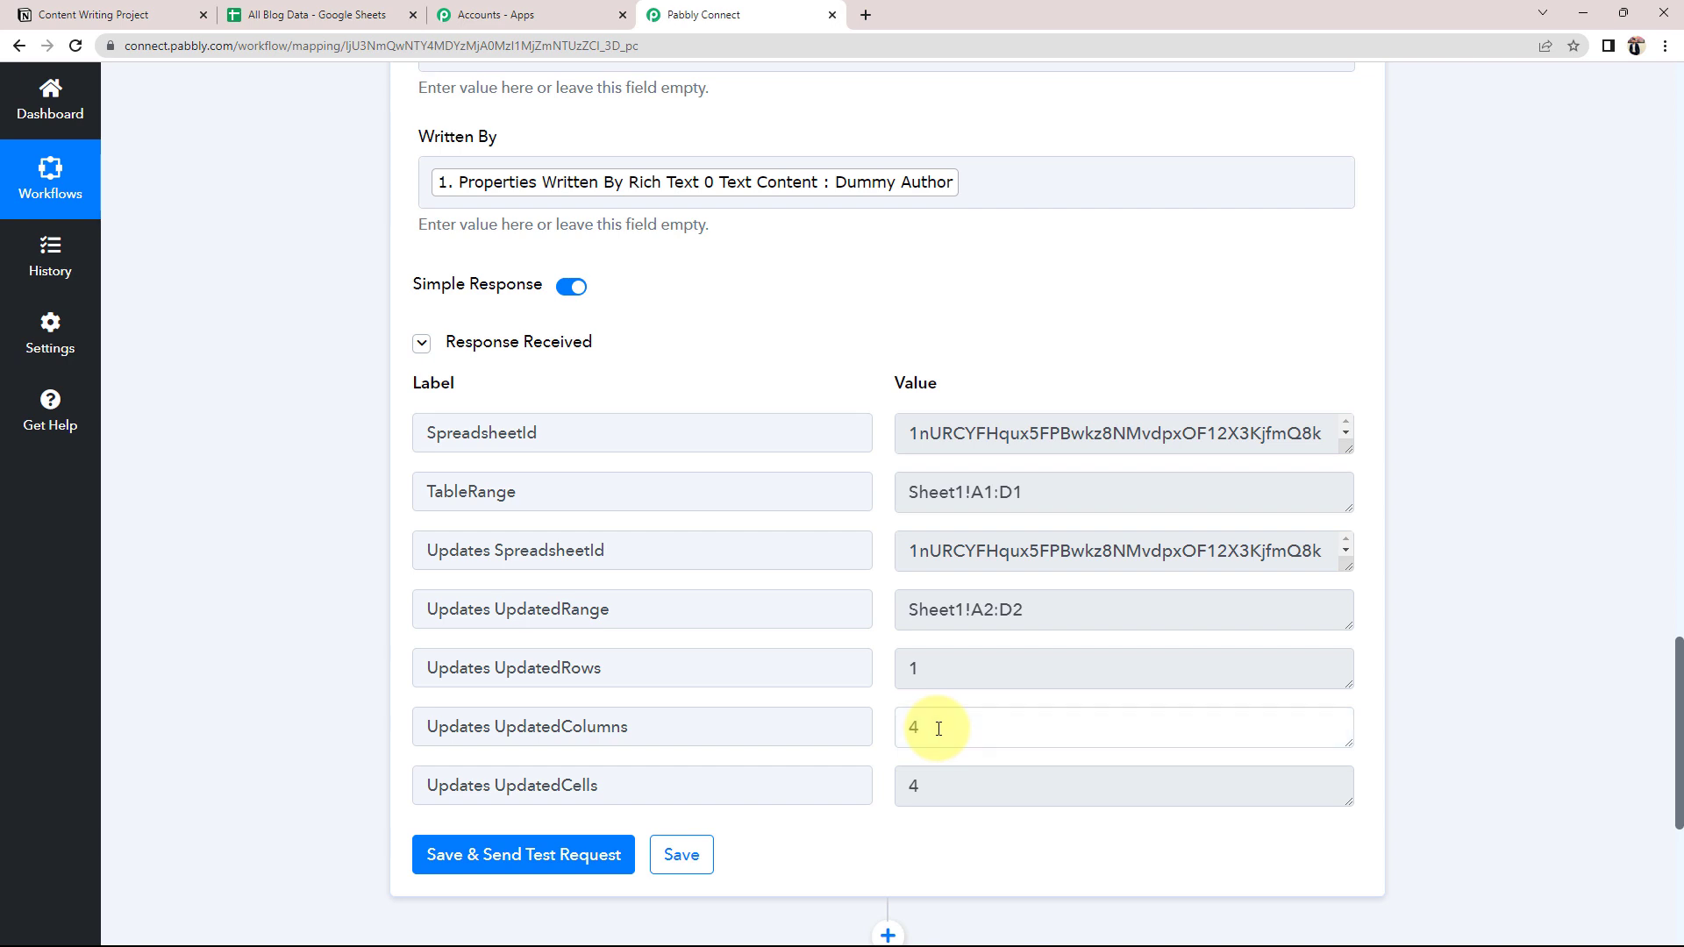
drag(921, 729, 895, 735)
double_click(930, 668)
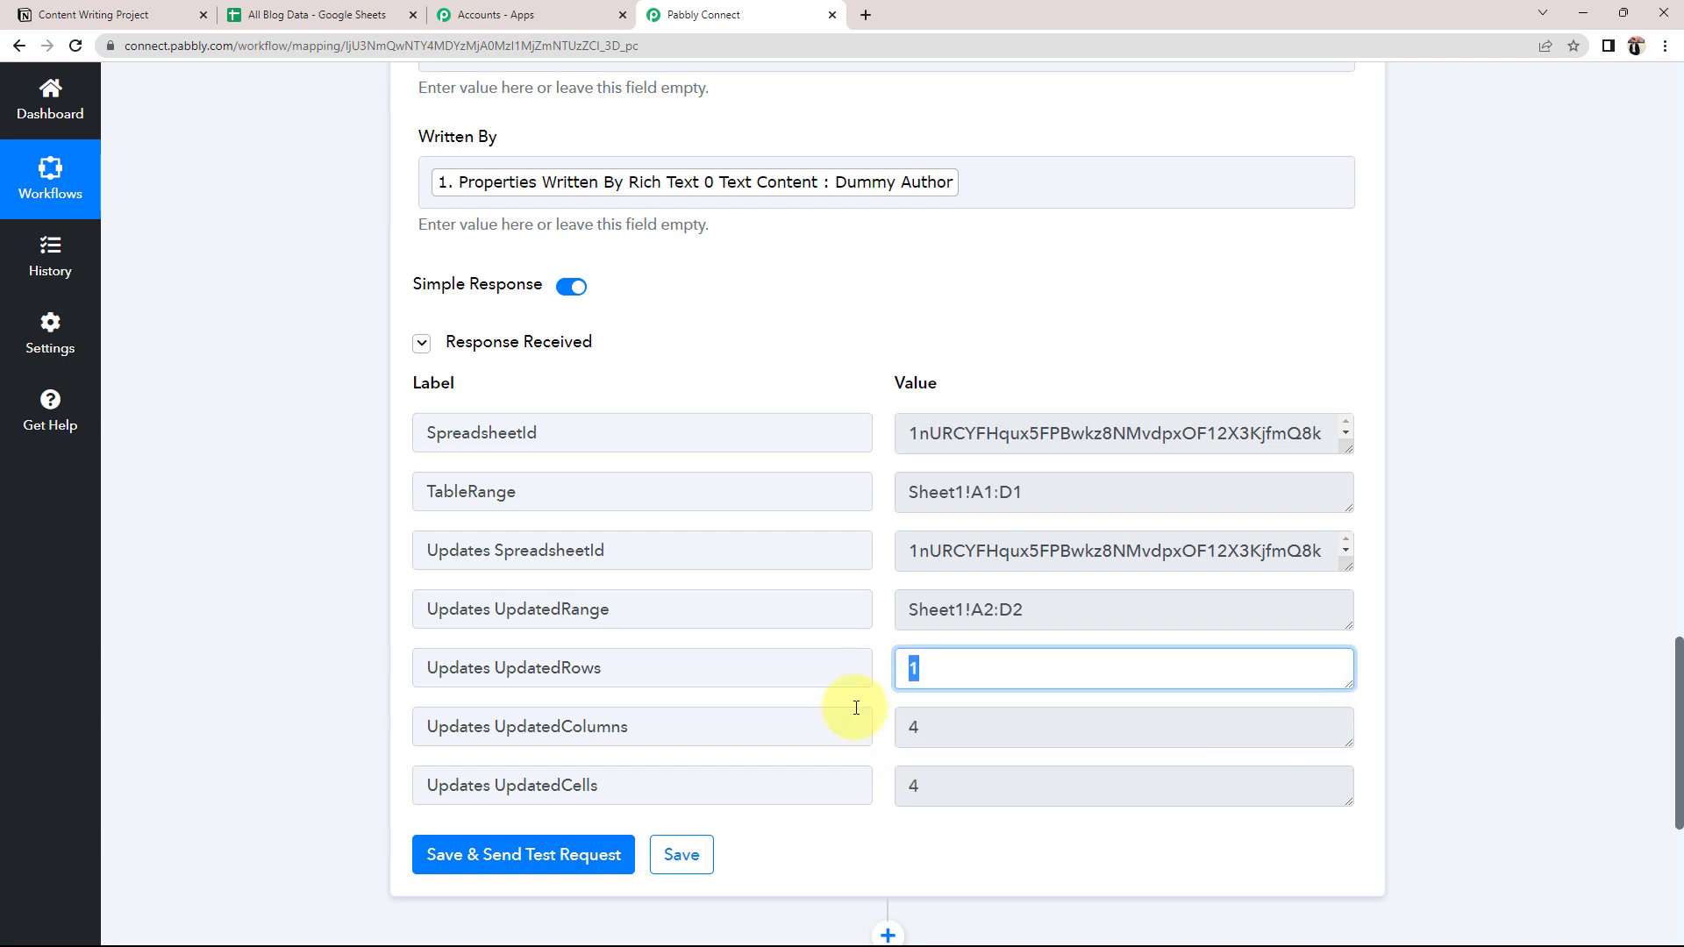
double_click(913, 786)
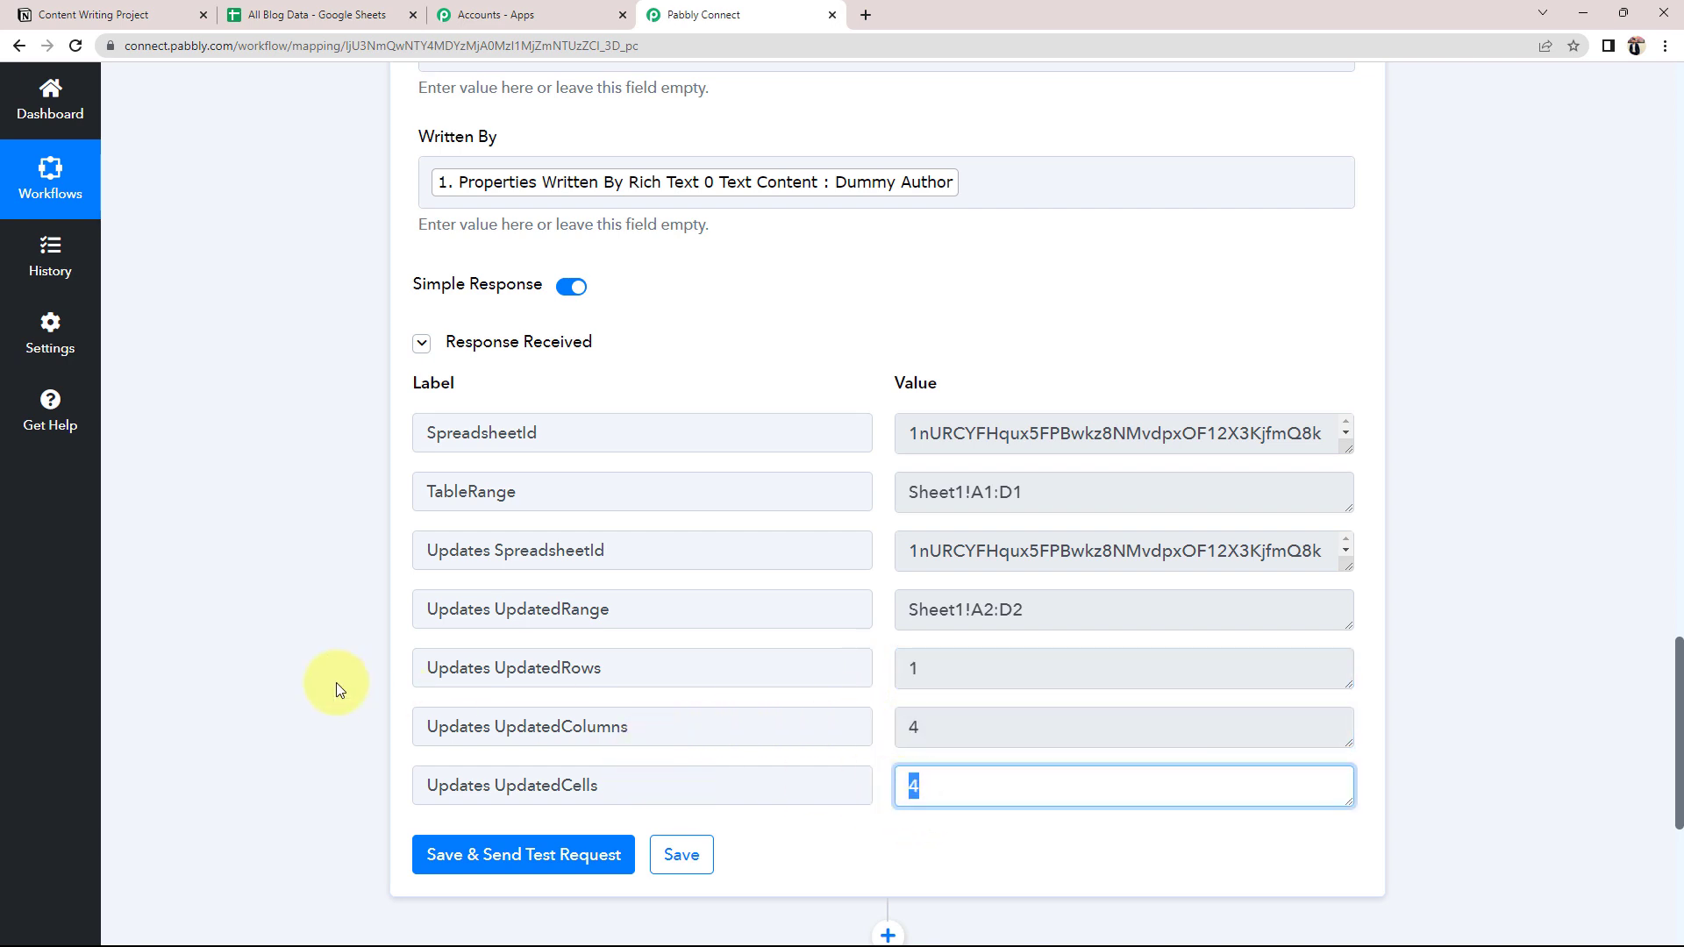
Switch to the All Blog Data sheet and check the row added by the test request.
scroll(335, 683, up, 1)
scroll(335, 683, up, 4)
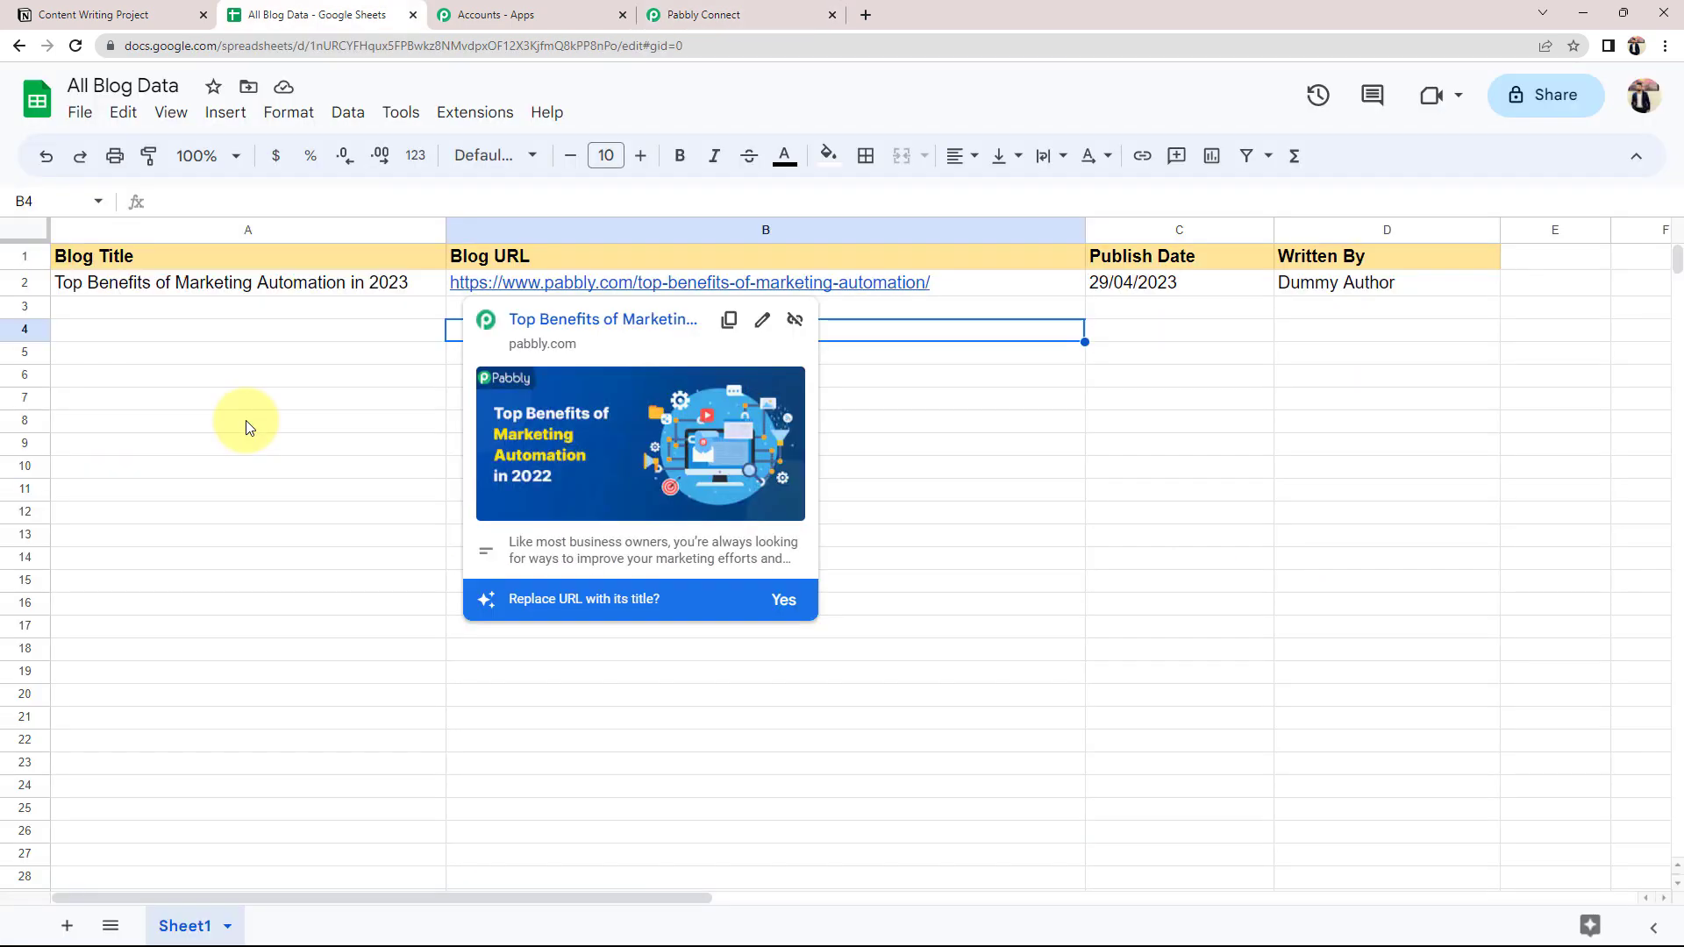
click(246, 420)
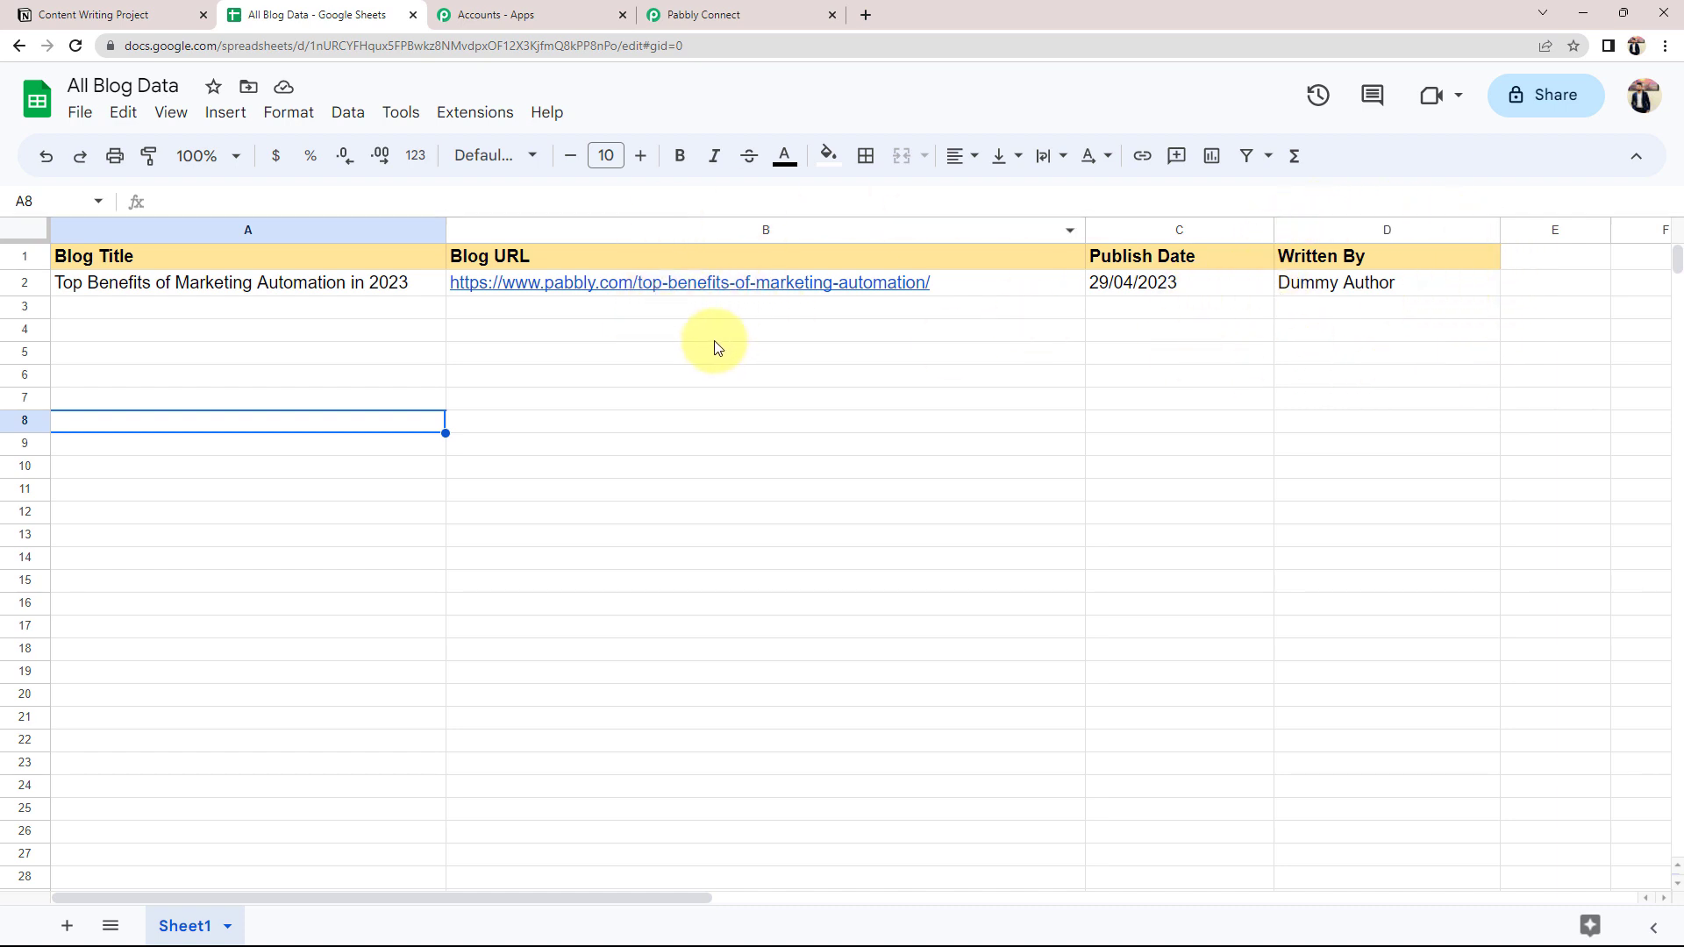
Open the blog link in cell B2 and look through the article's title and content.
click(552, 286)
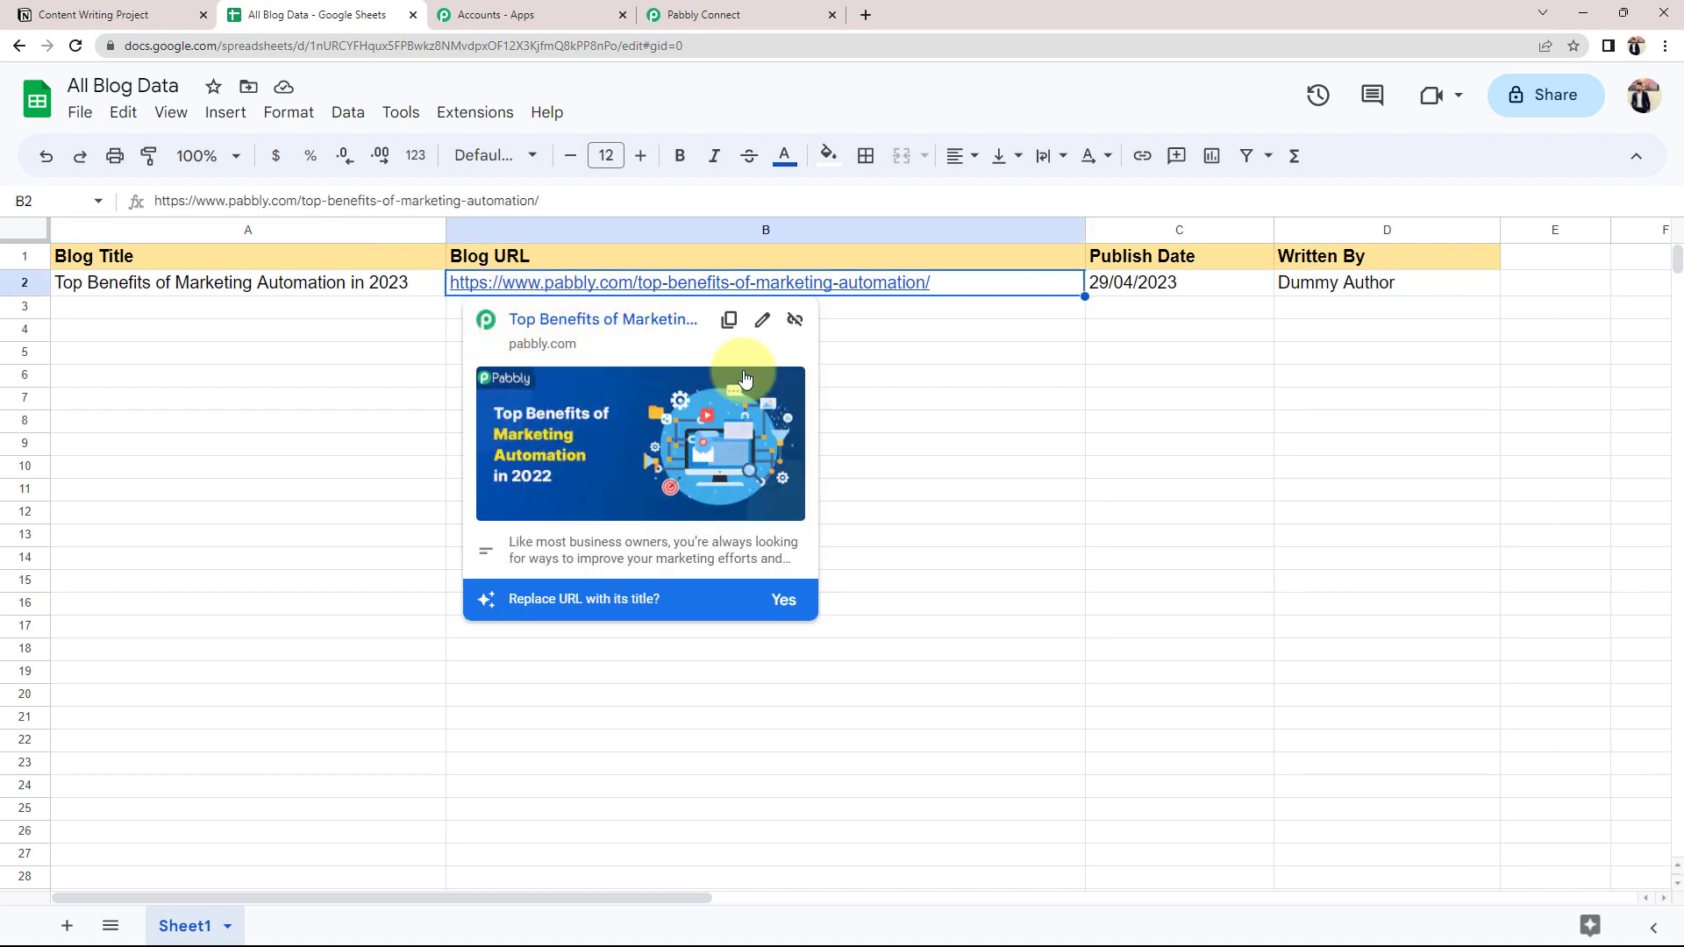
click(622, 451)
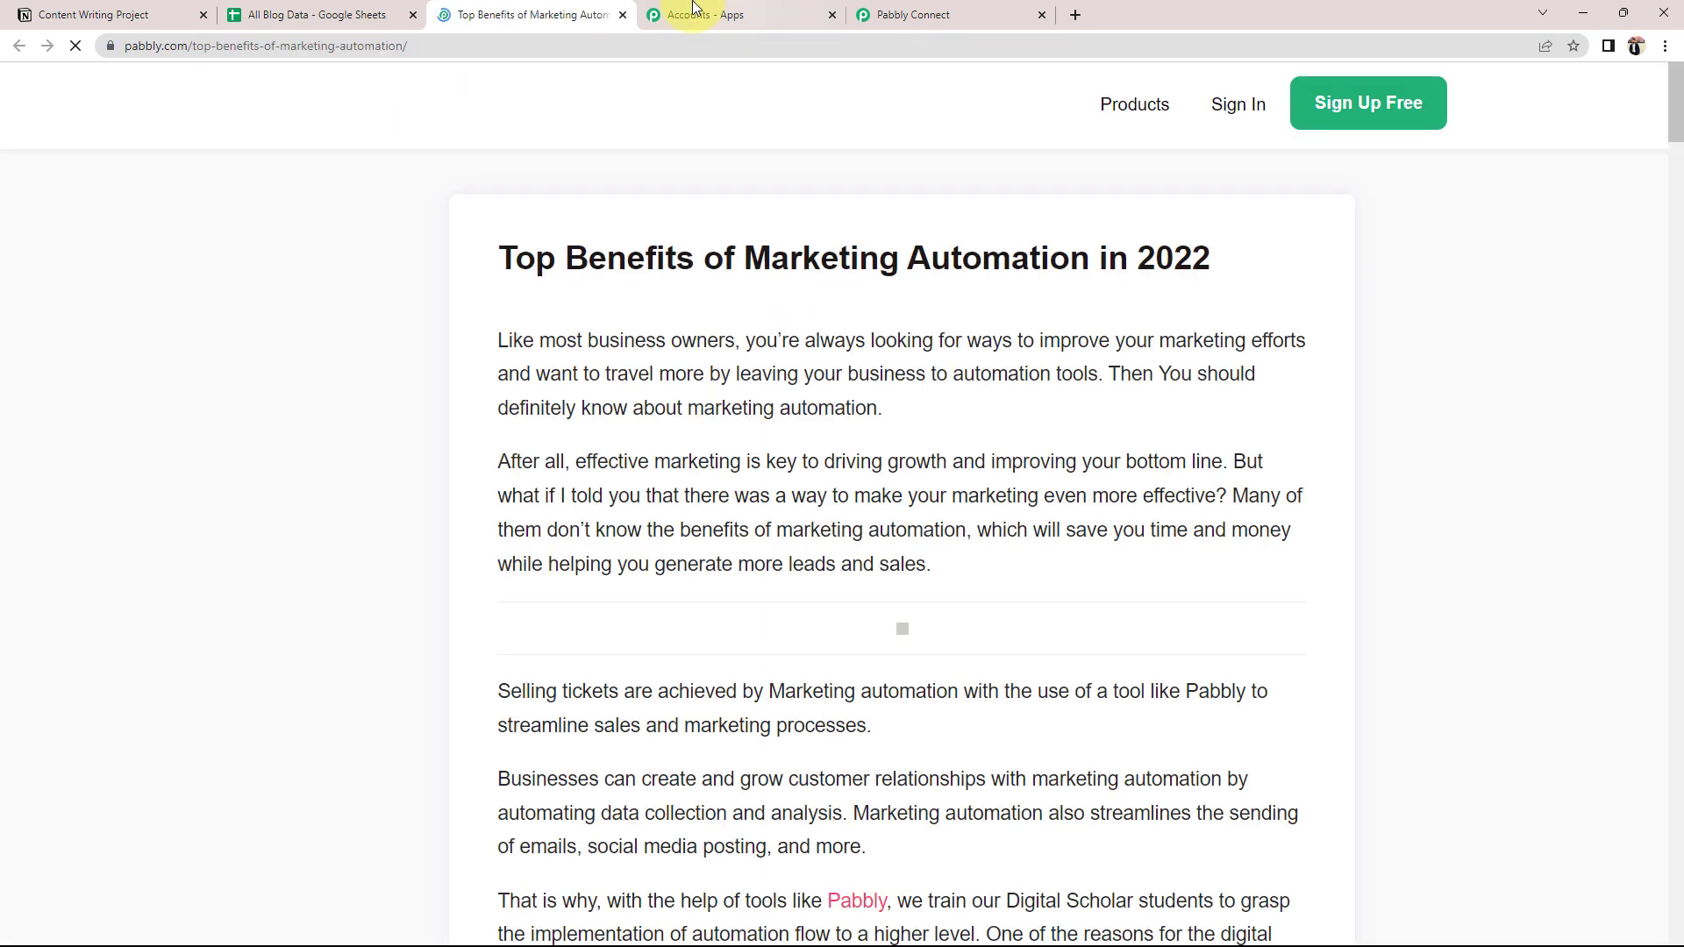
drag(439, 247, 1164, 242)
scroll(340, 315, down, 10)
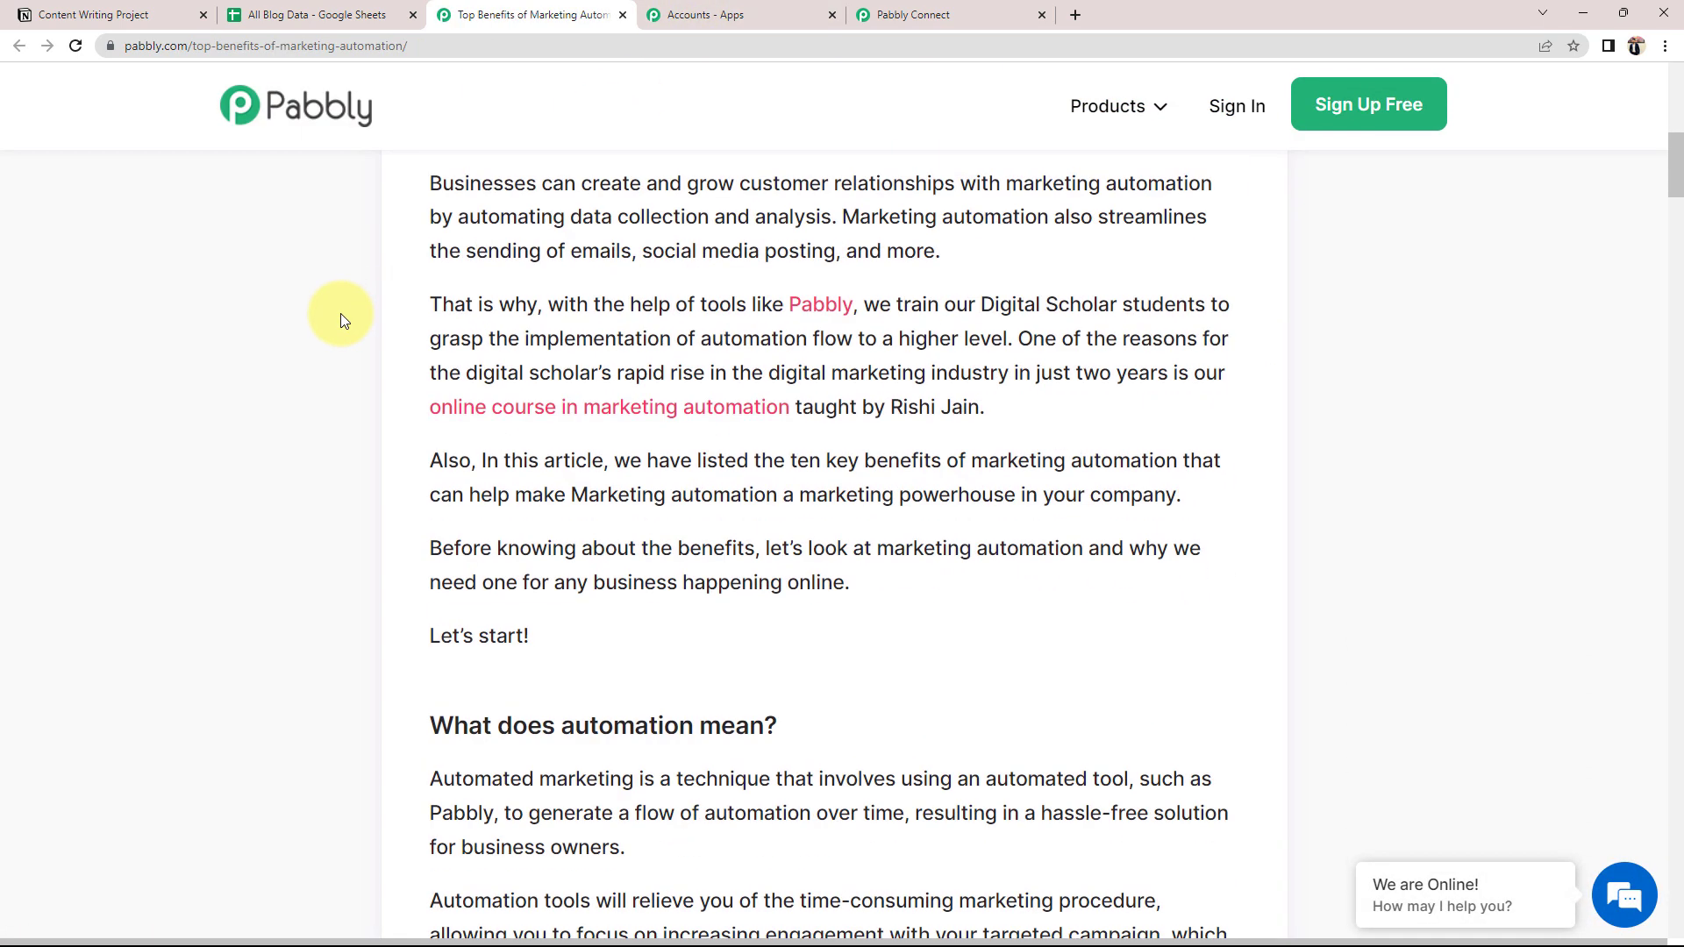
scroll(340, 316, up, 11)
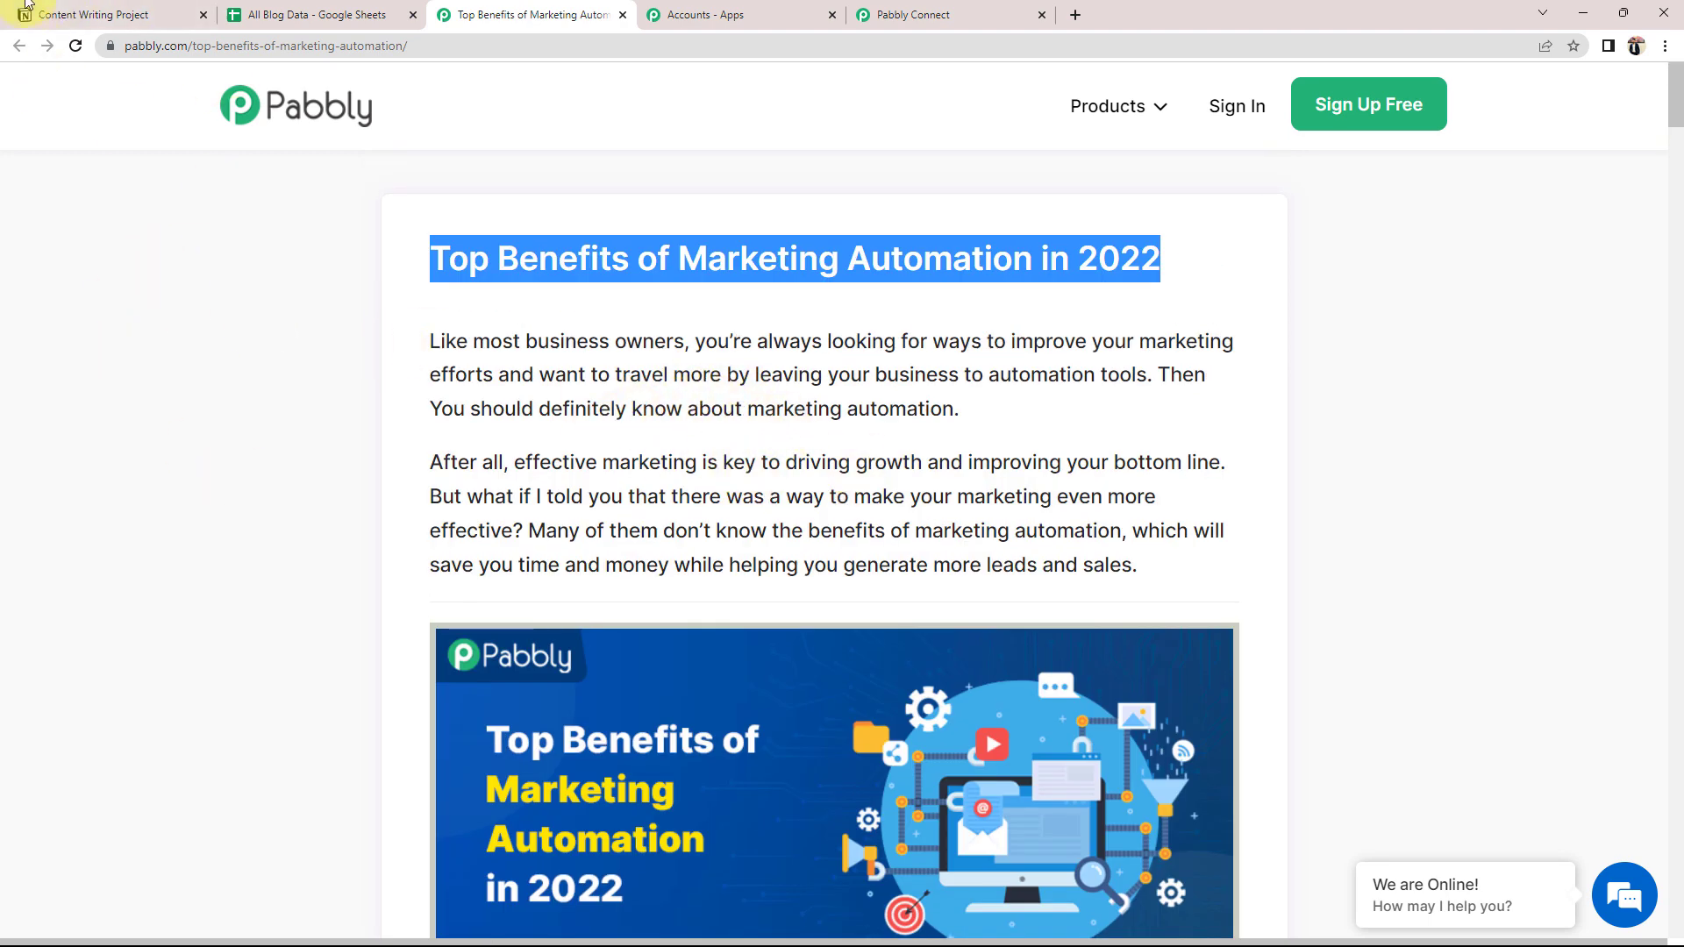
Open the Blog URL from the Notion row, compare its page with the one opened from the sheet, and close both article pages.
click(61, 15)
click(689, 313)
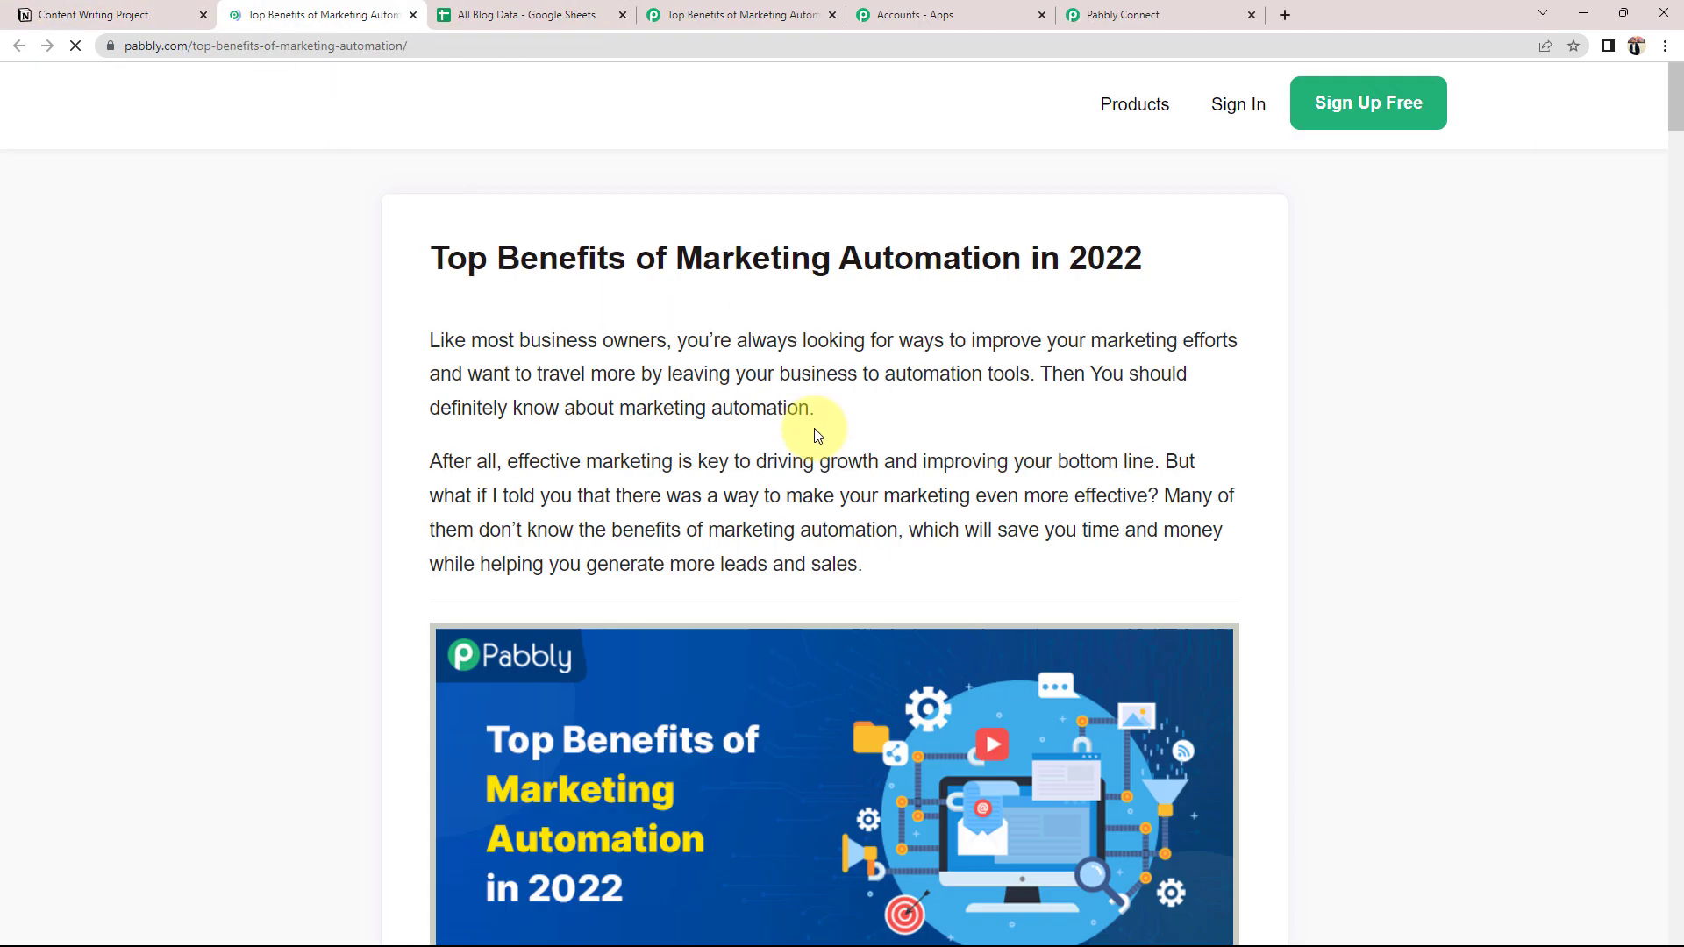
click(735, 7)
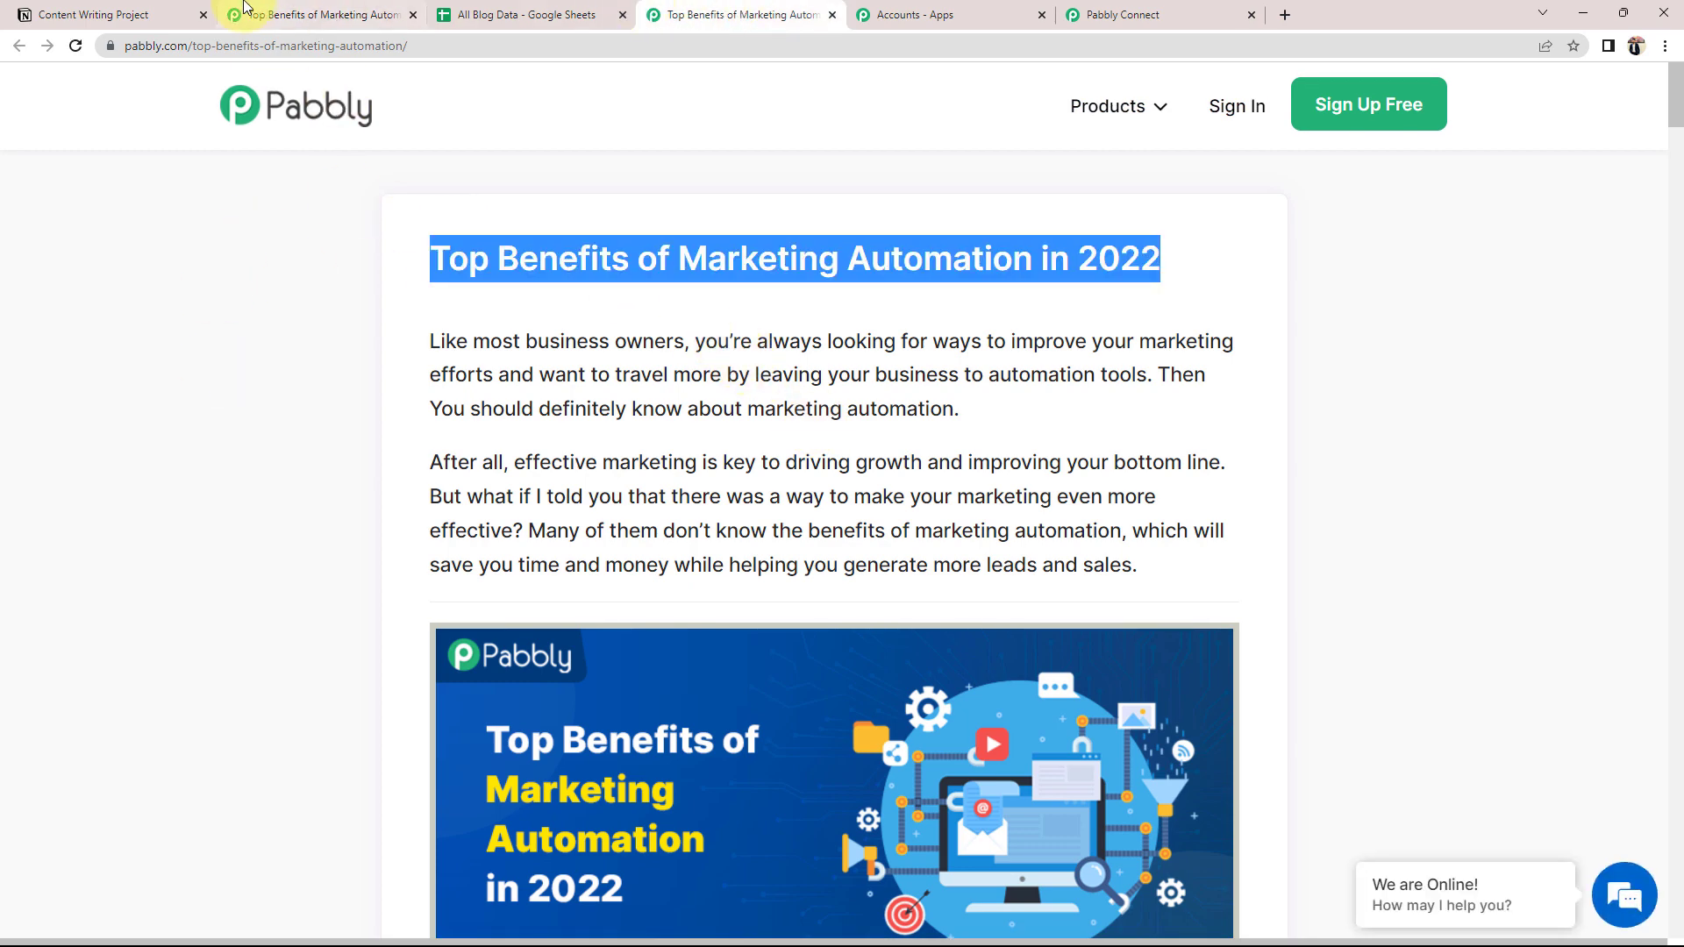
click(244, 7)
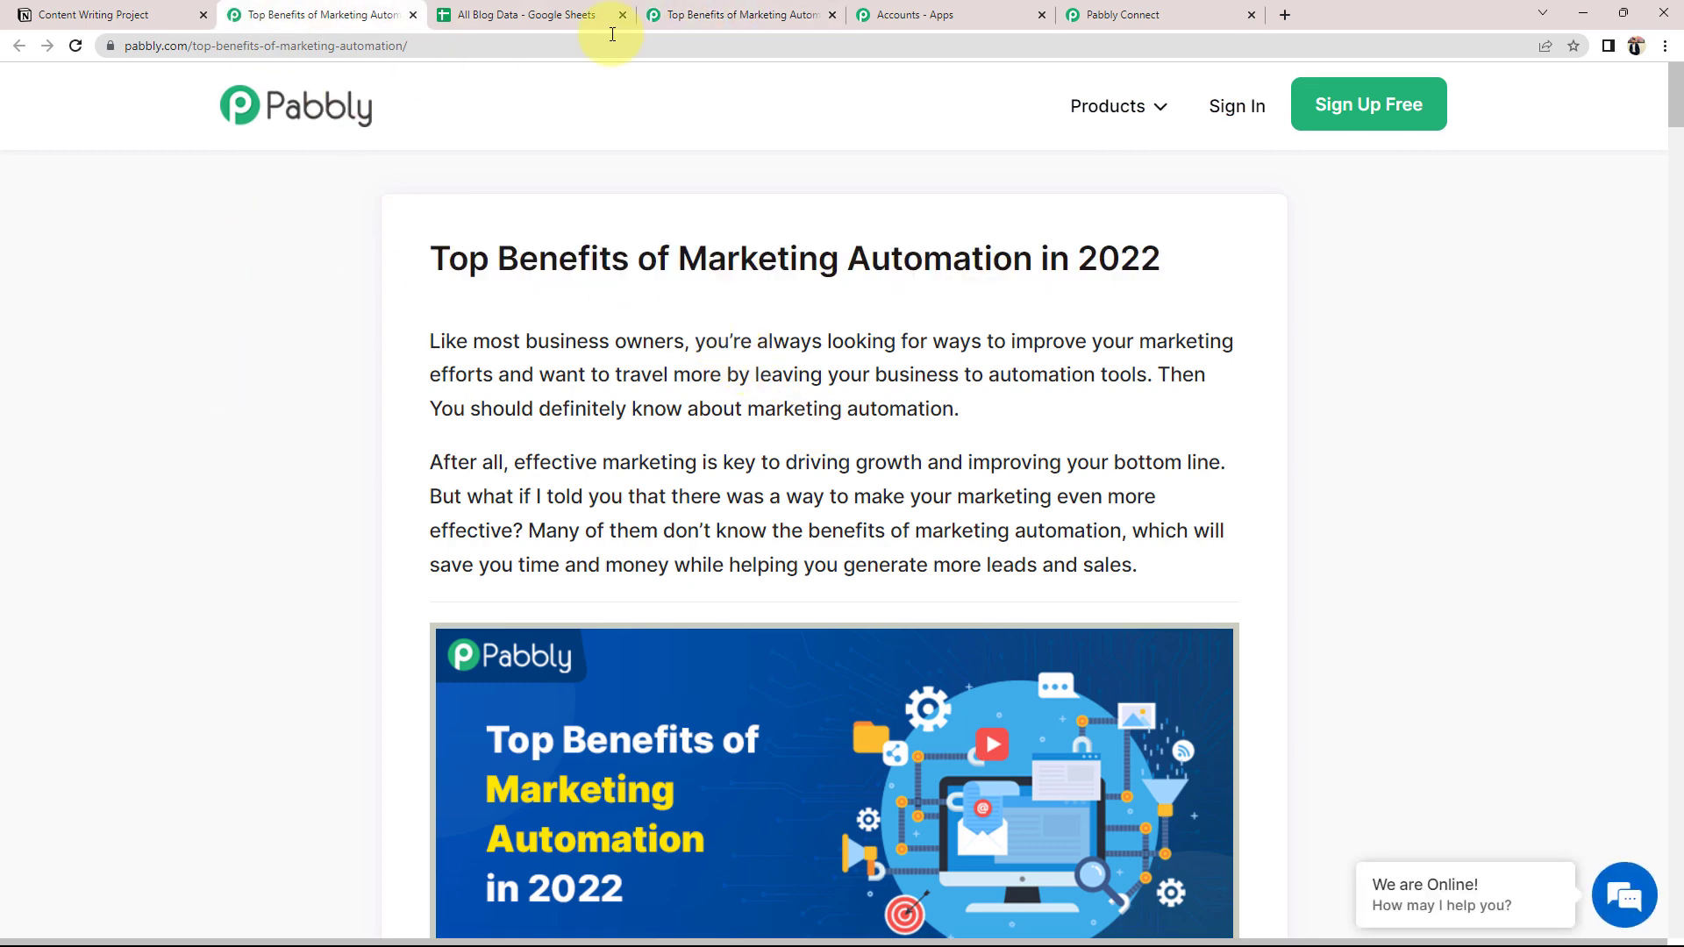
click(412, 15)
click(589, 15)
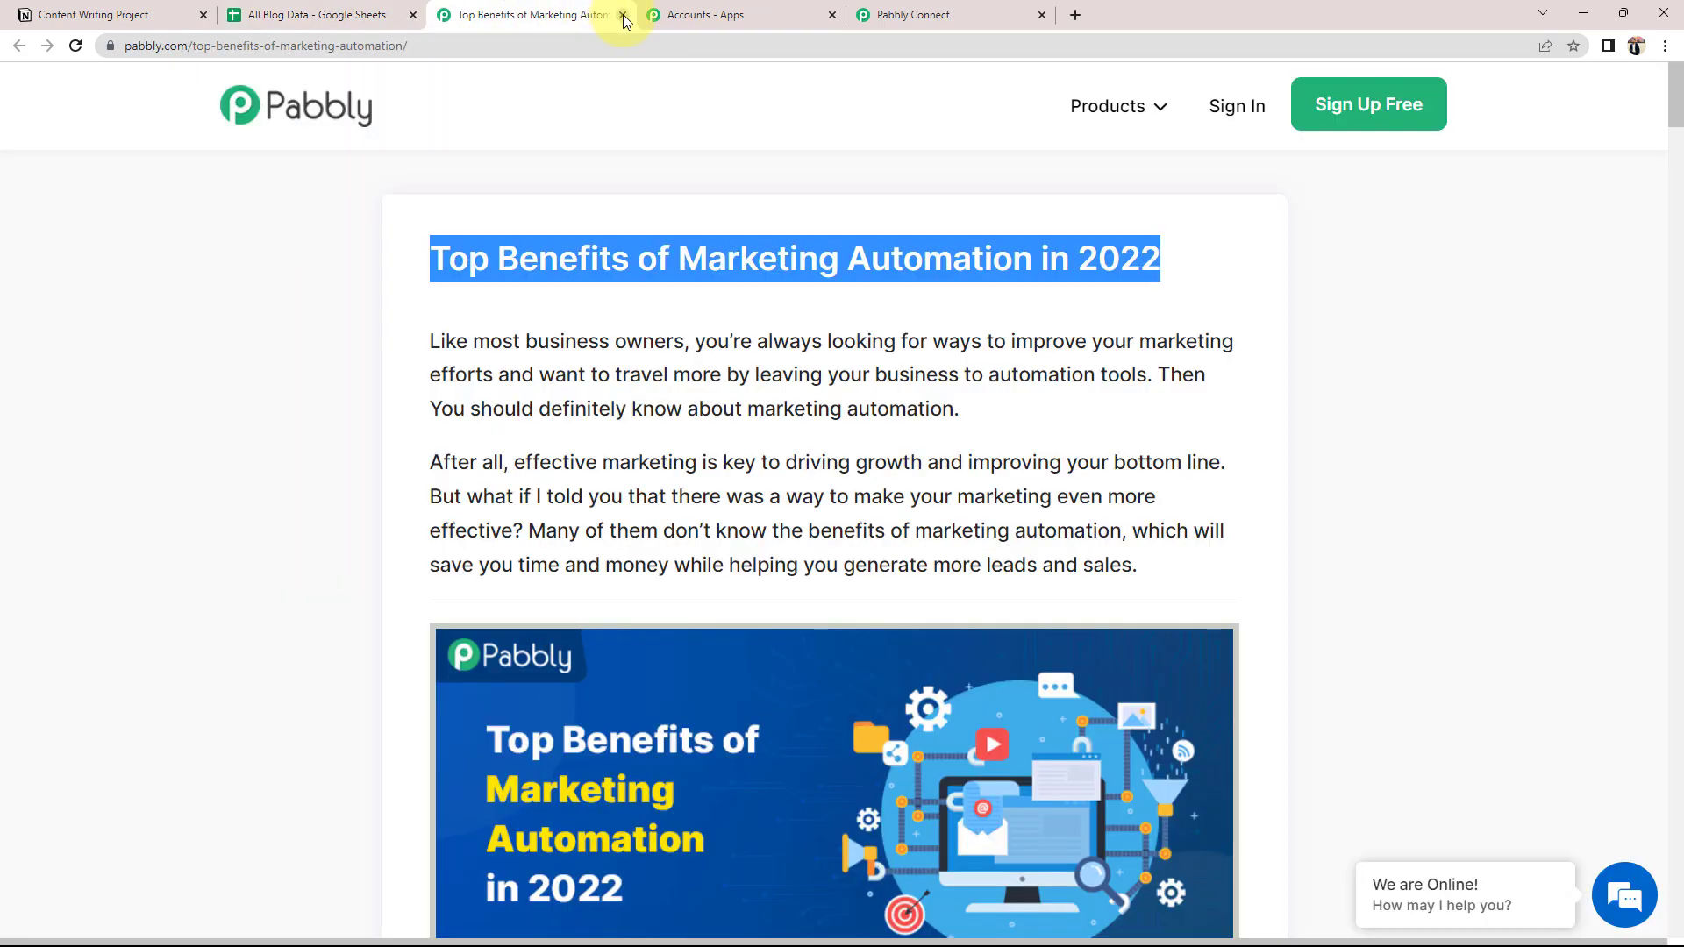
click(623, 15)
Return to the Pabbly Connect workflow, collapse both of its steps and check the Notion trigger's polling interval.
click(674, 20)
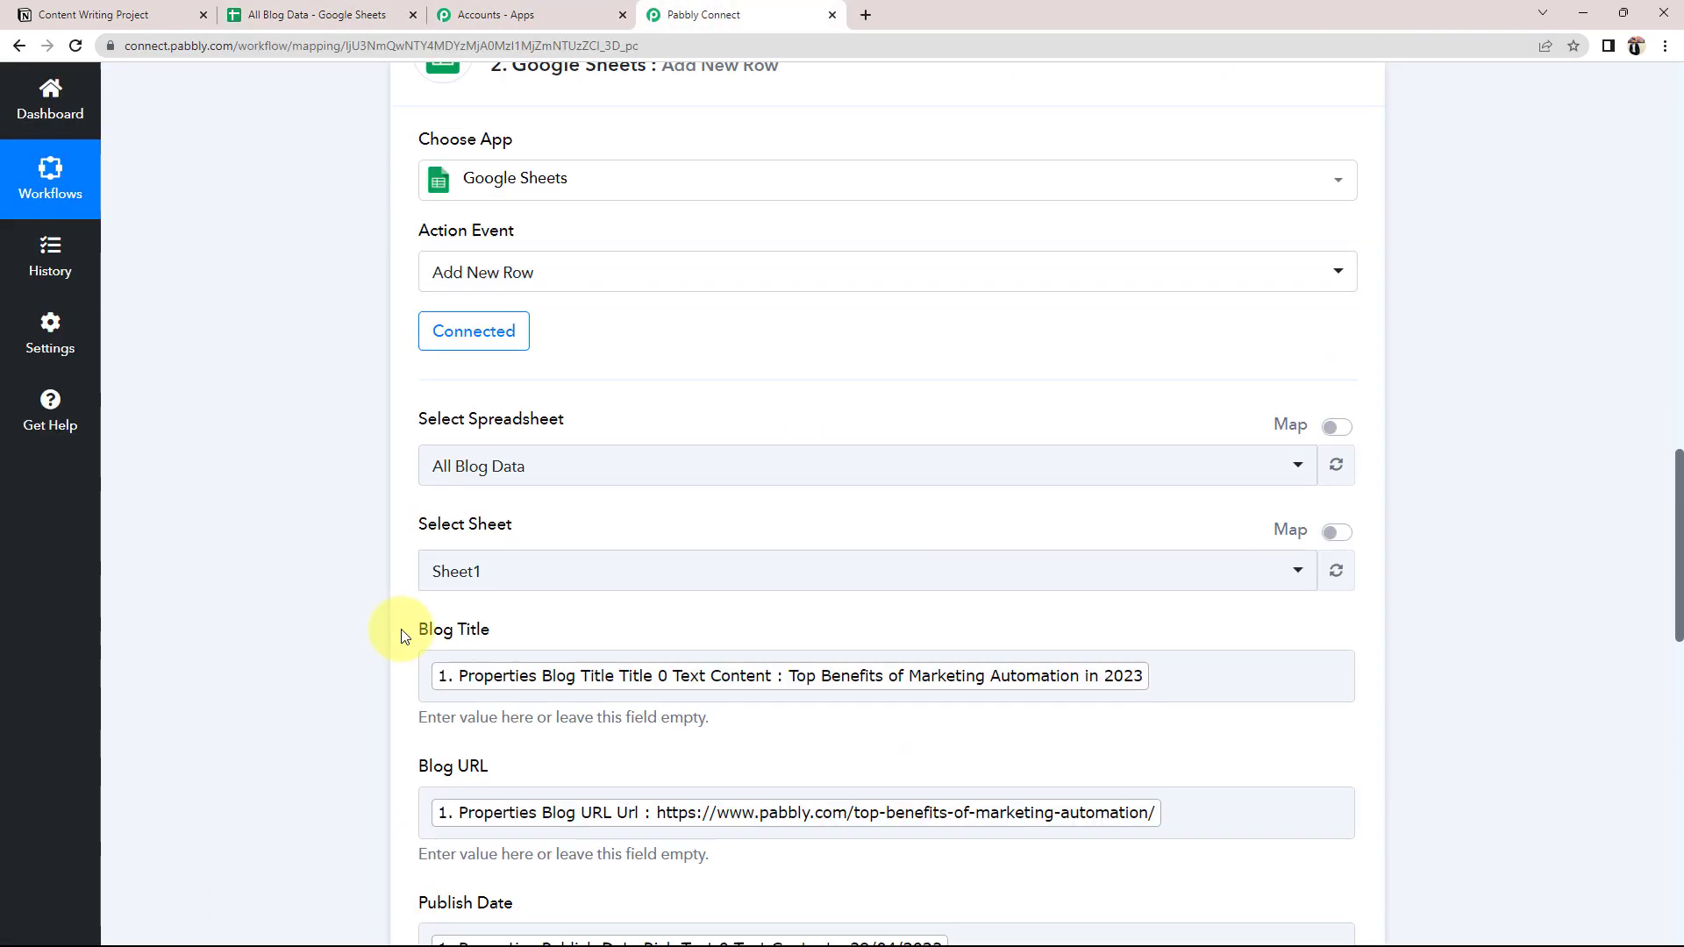
scroll(609, 670, up, 10)
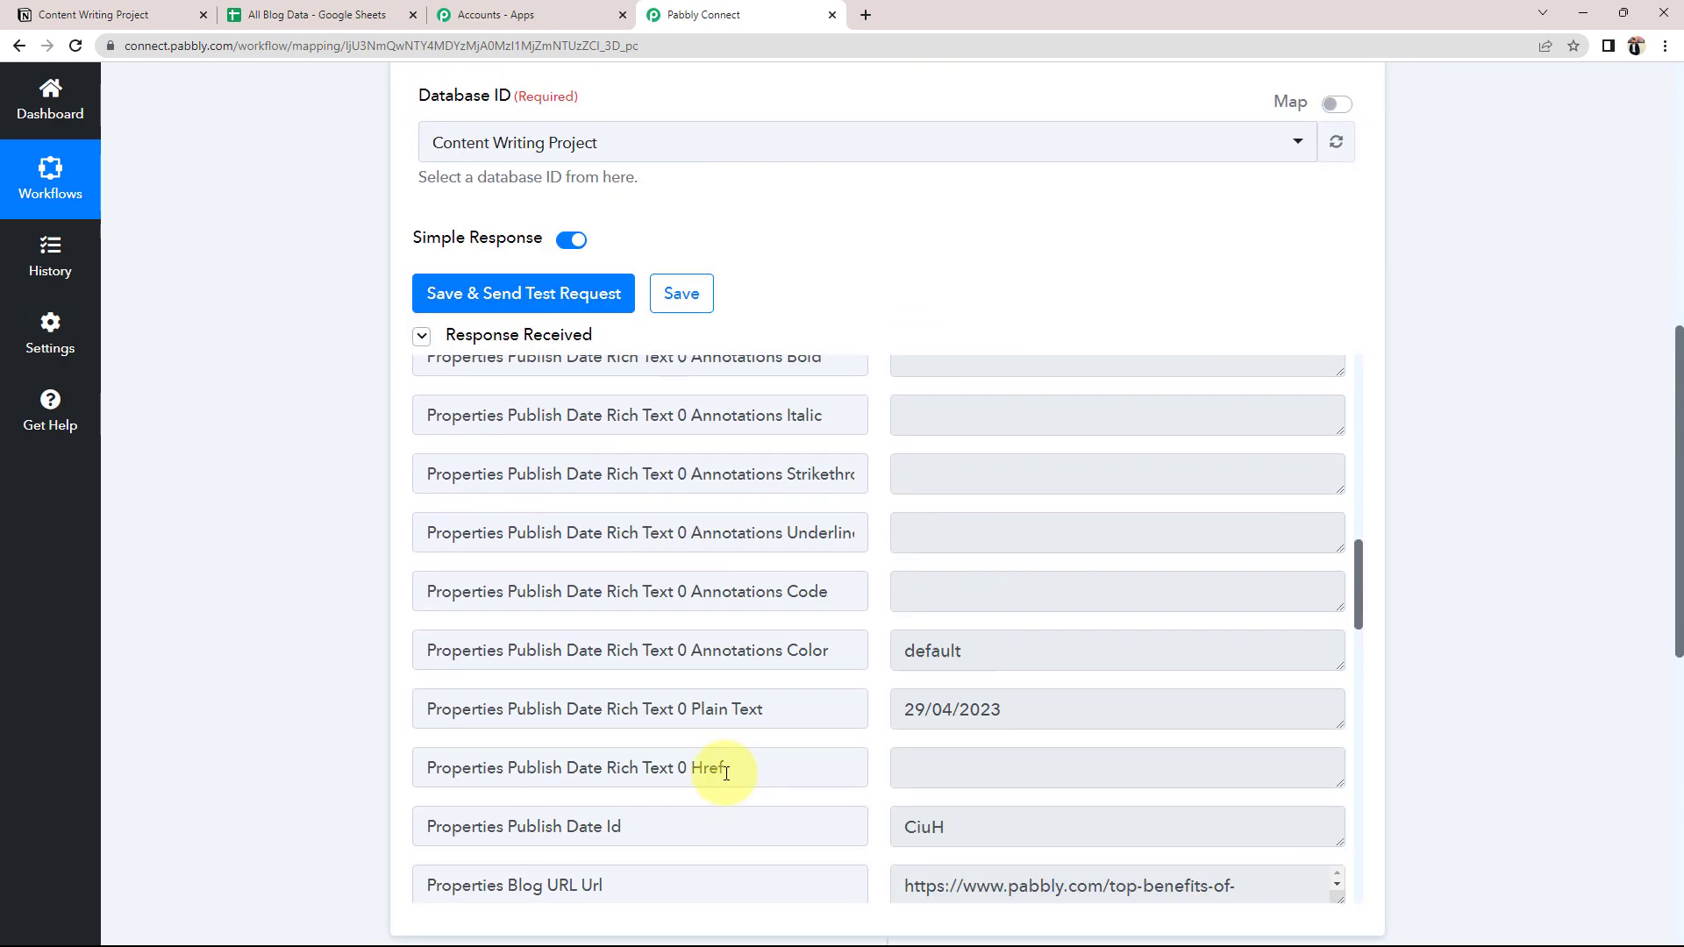
scroll(726, 774, up, 15)
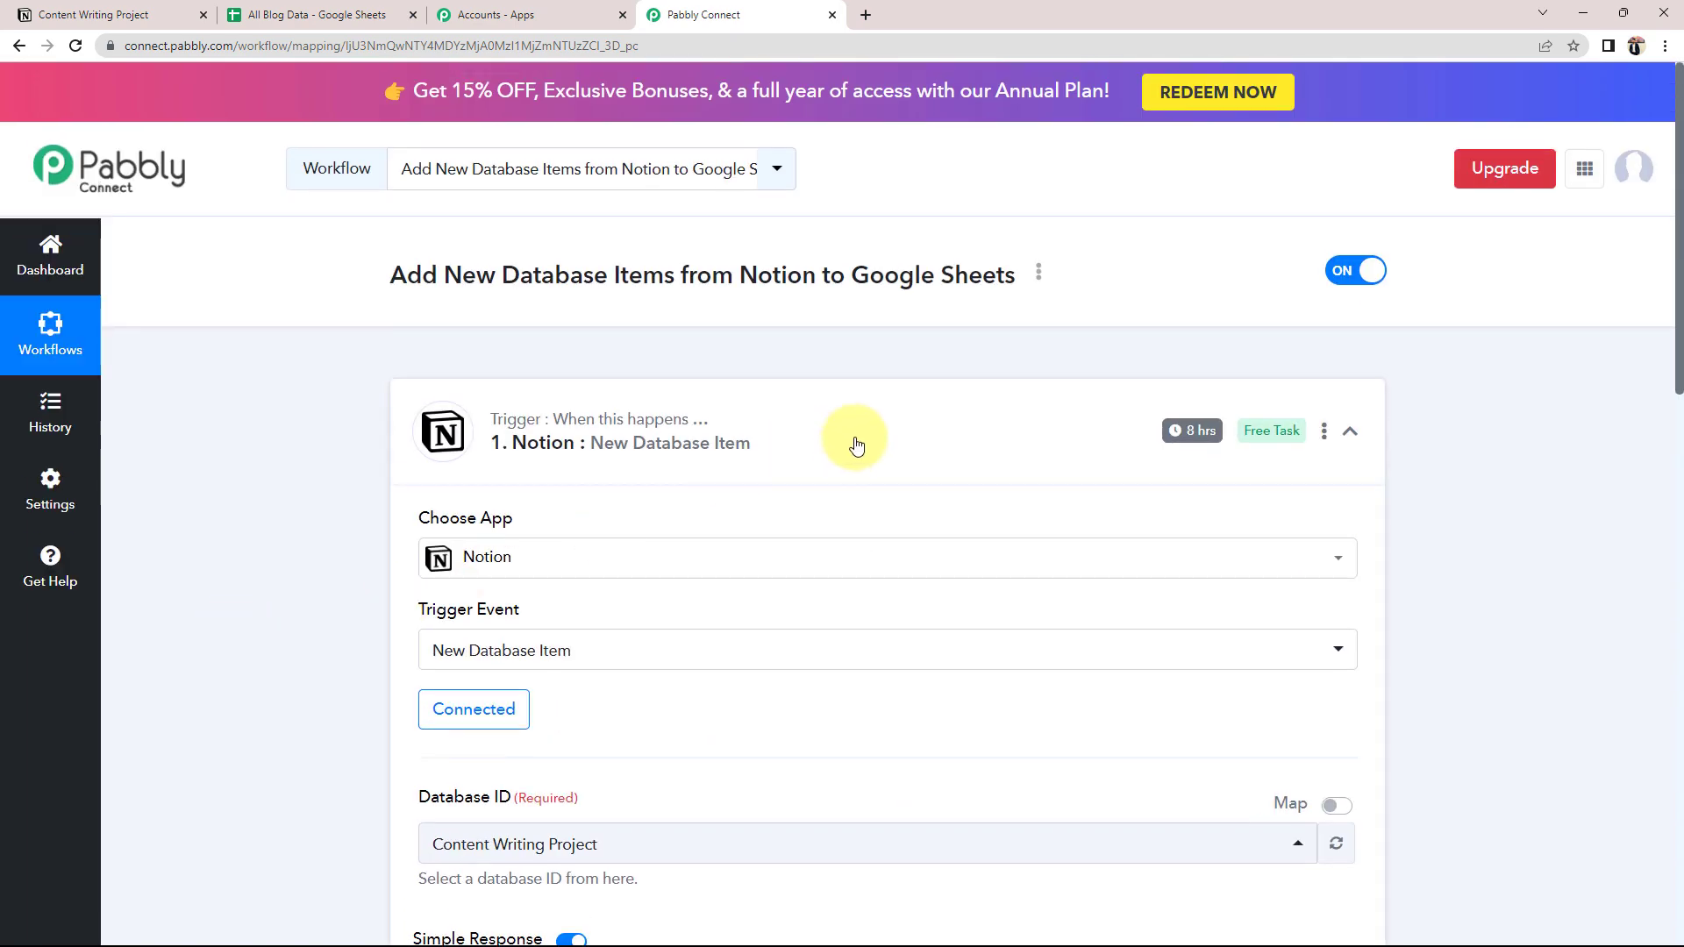
click(857, 445)
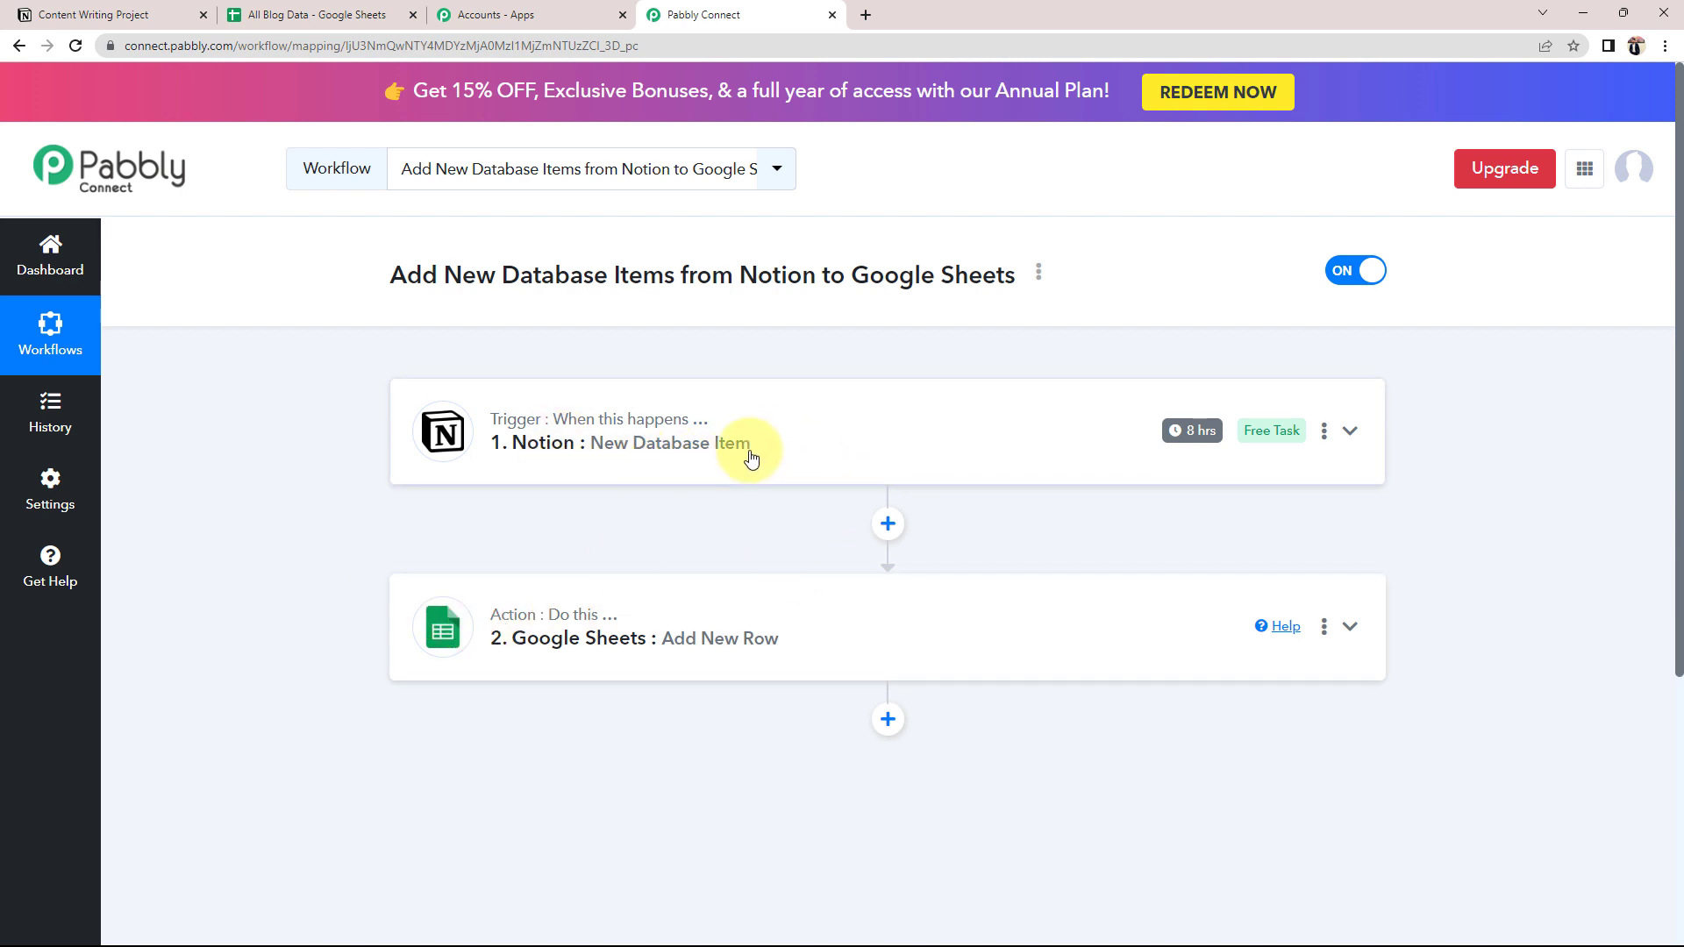
mouse_move(1211, 448)
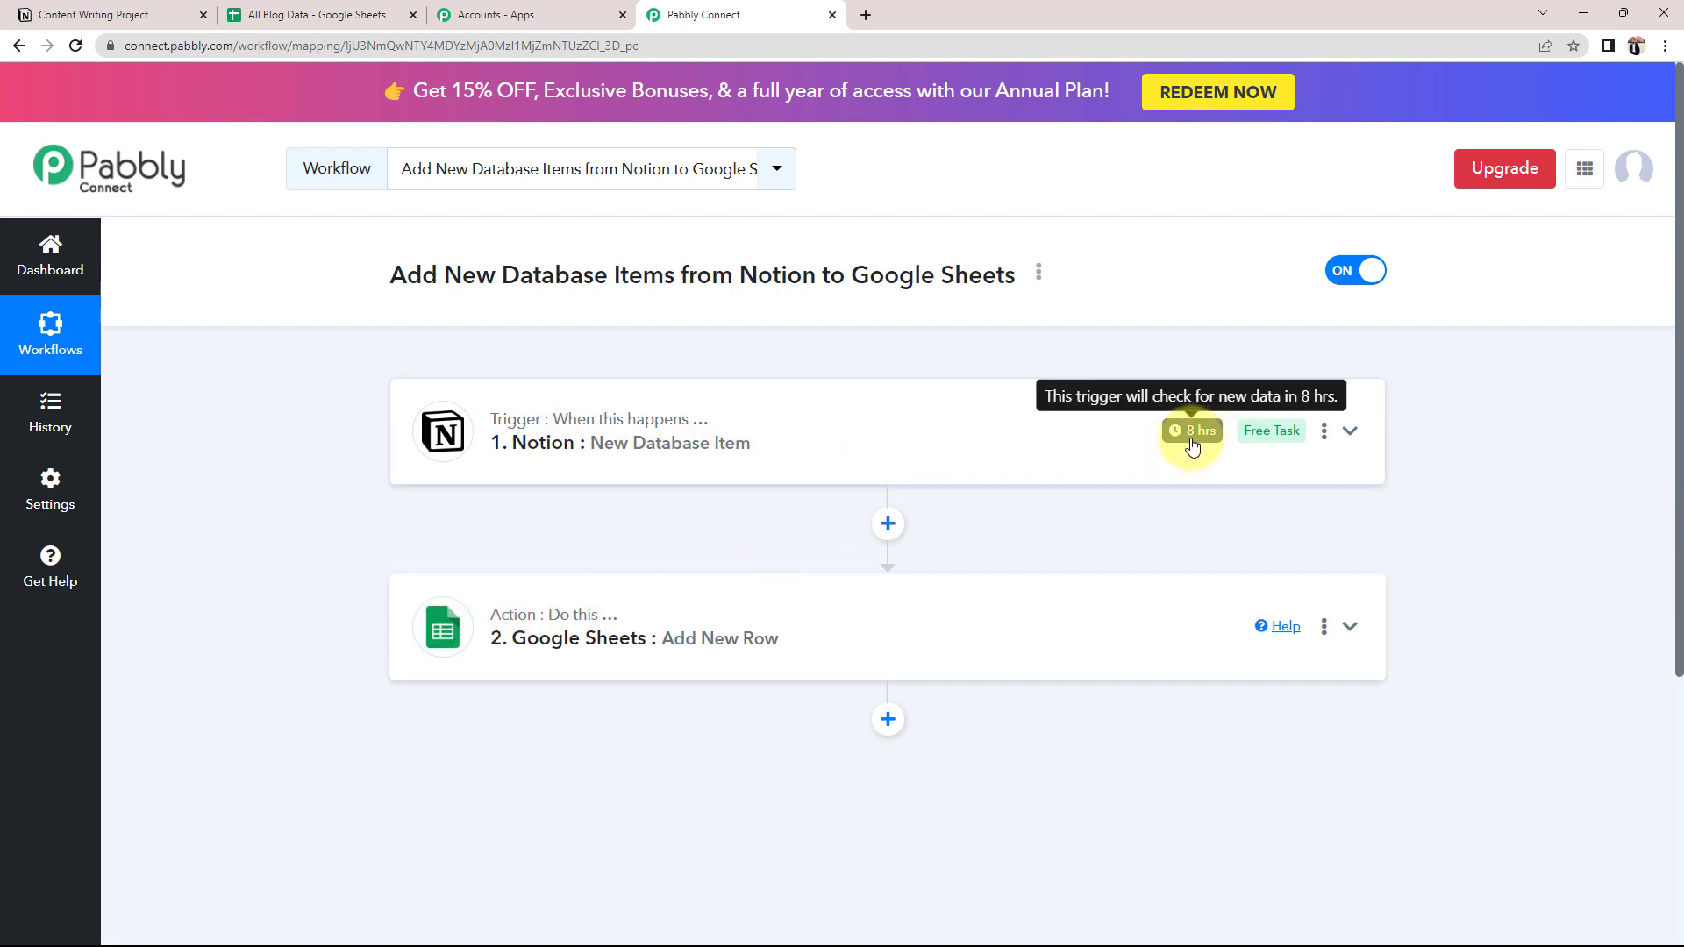